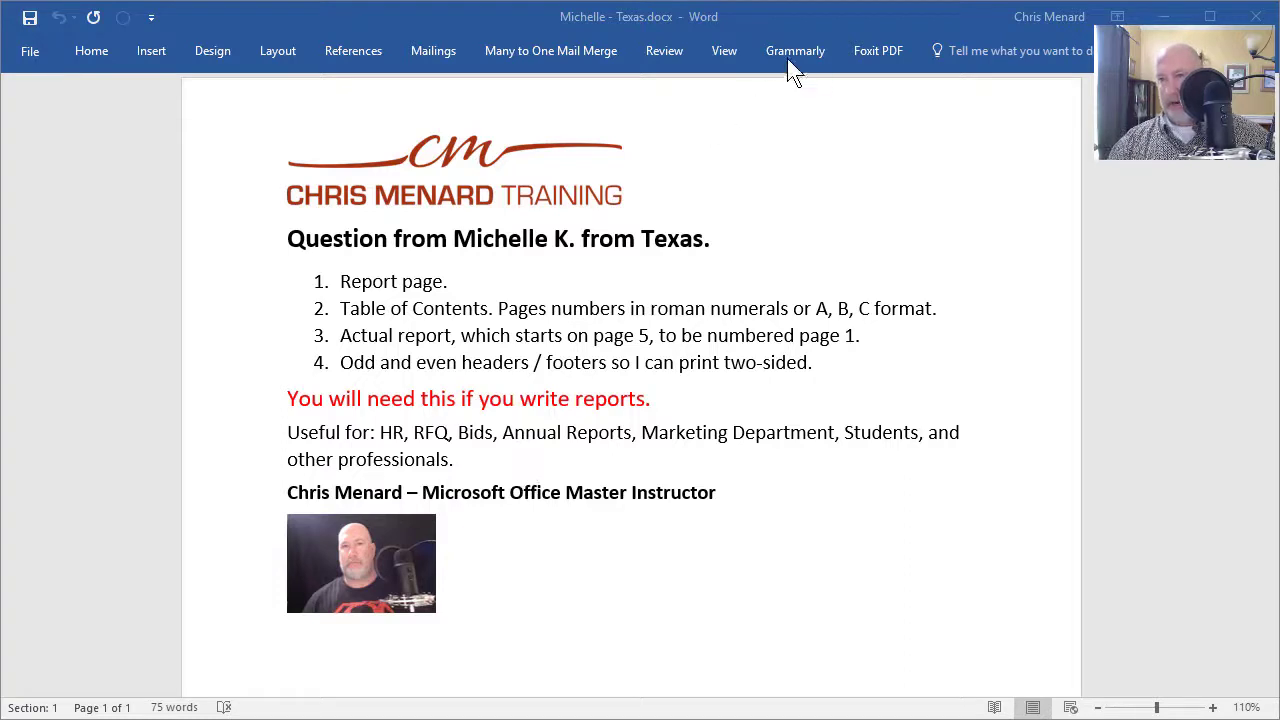
Switch to the Annual Report.docx window through Switch Windows
click(731, 57)
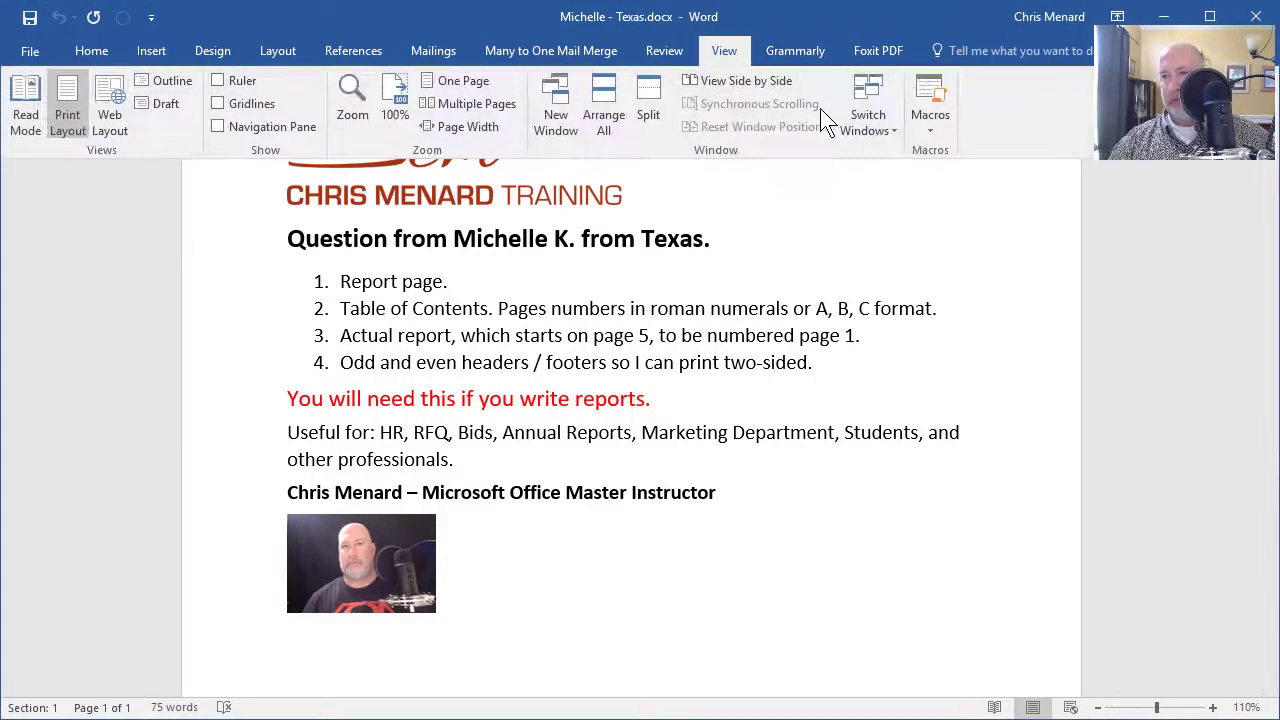
click(873, 130)
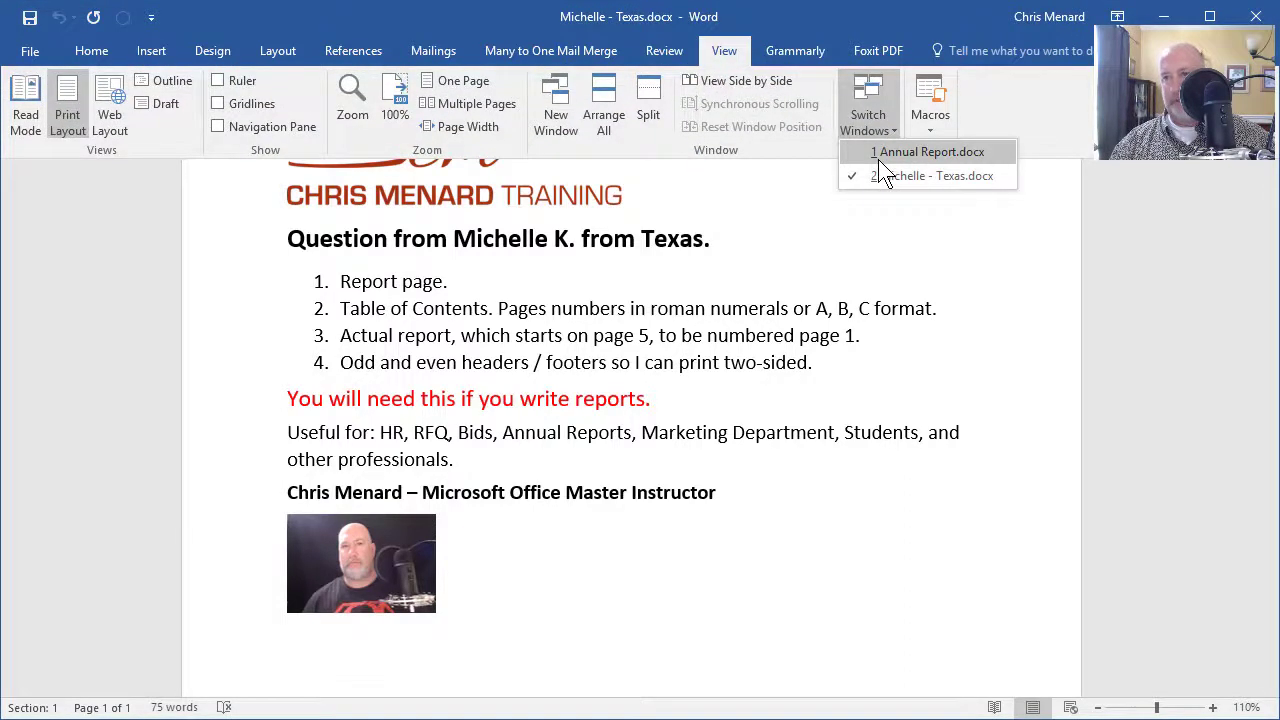
click(879, 158)
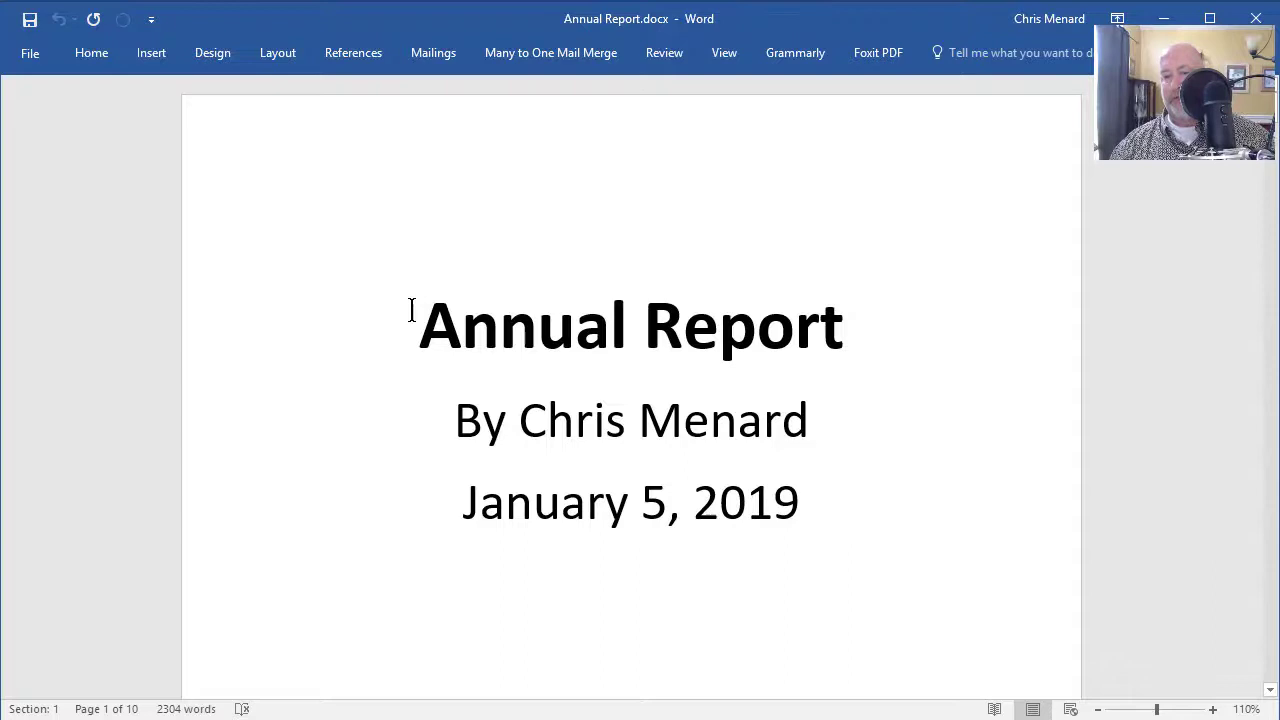
Scroll past the cover to the Table of Contents heading and check its section
scroll(423, 309, down, 10)
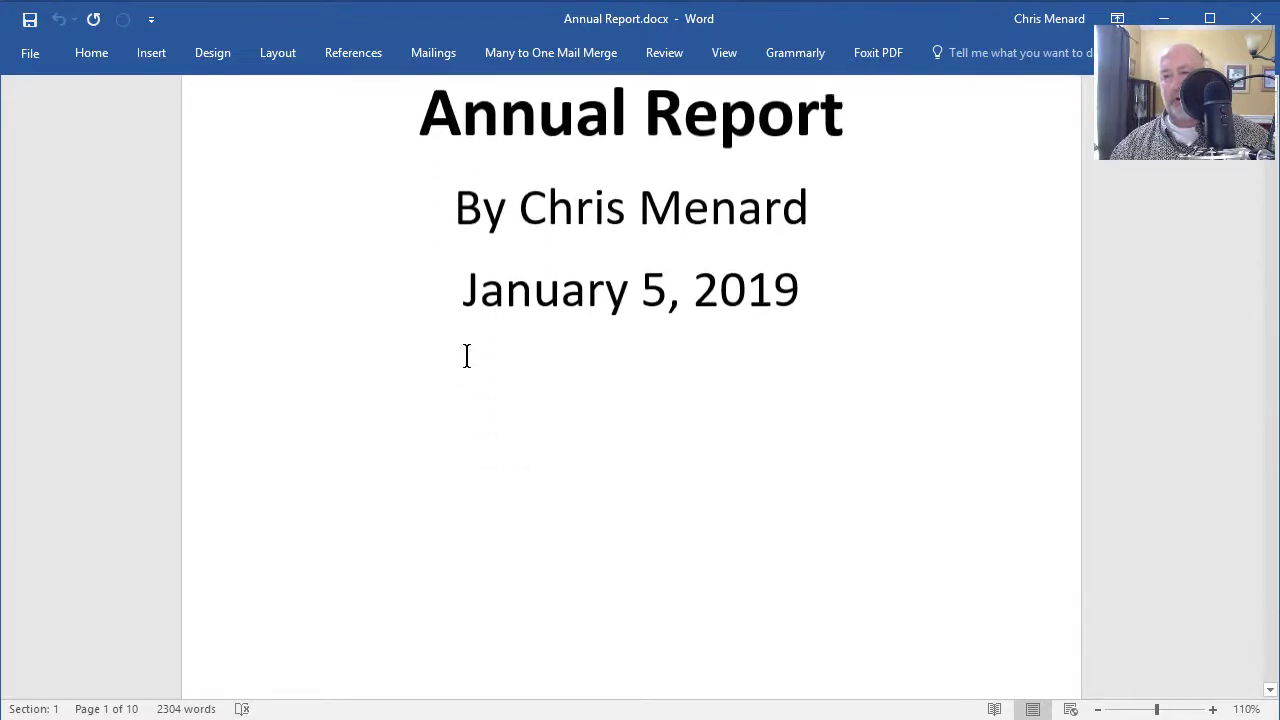
scroll(572, 421, down, 1)
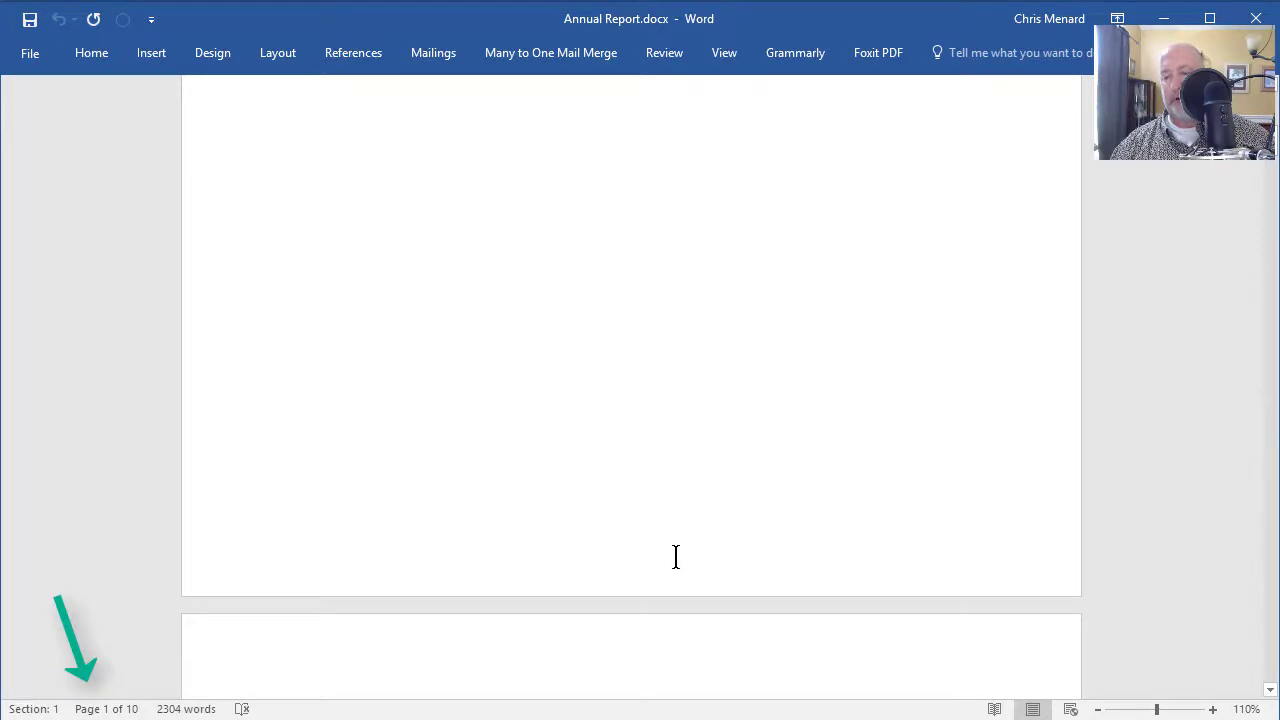
scroll(665, 529, down, 3)
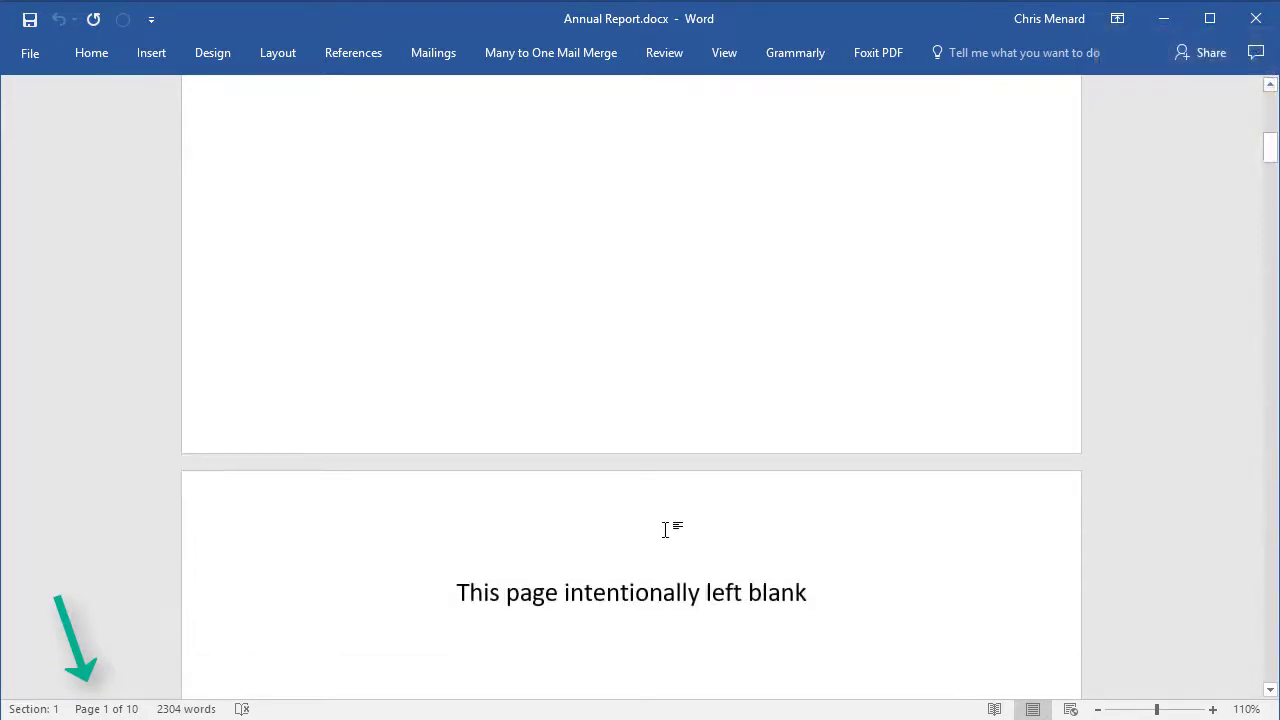
scroll(665, 529, down, 3)
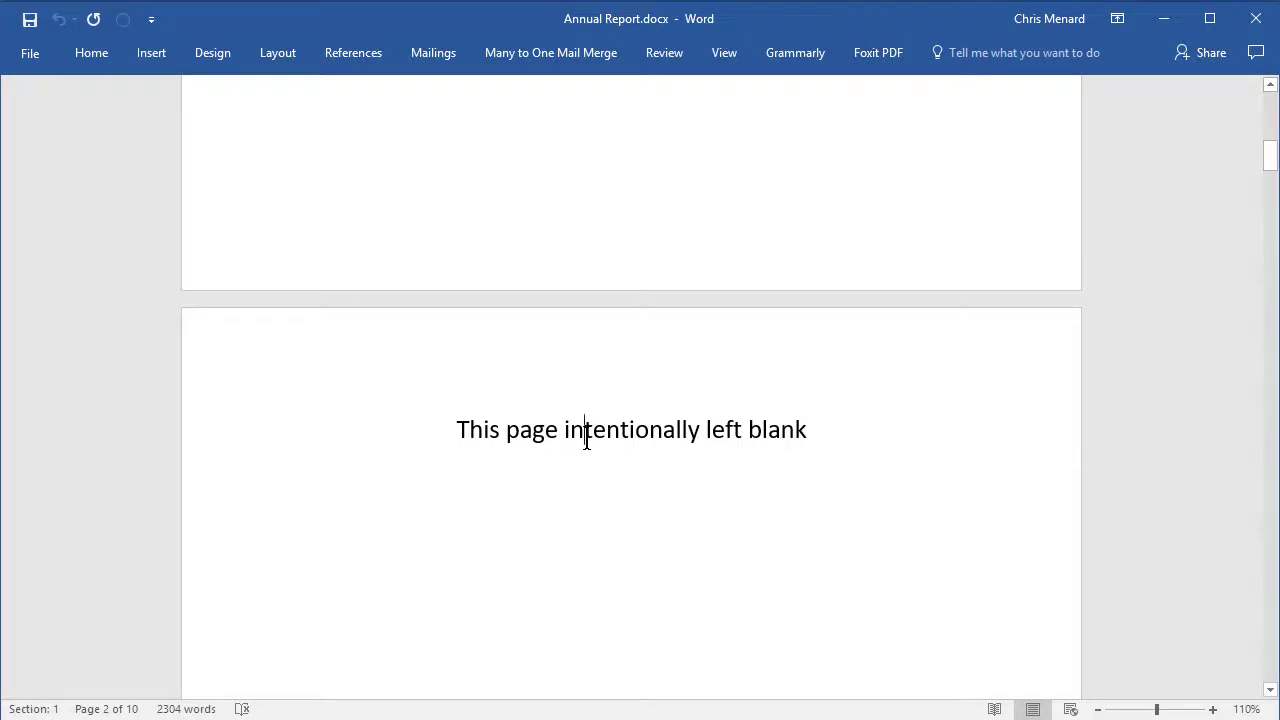
scroll(545, 352, down, 7)
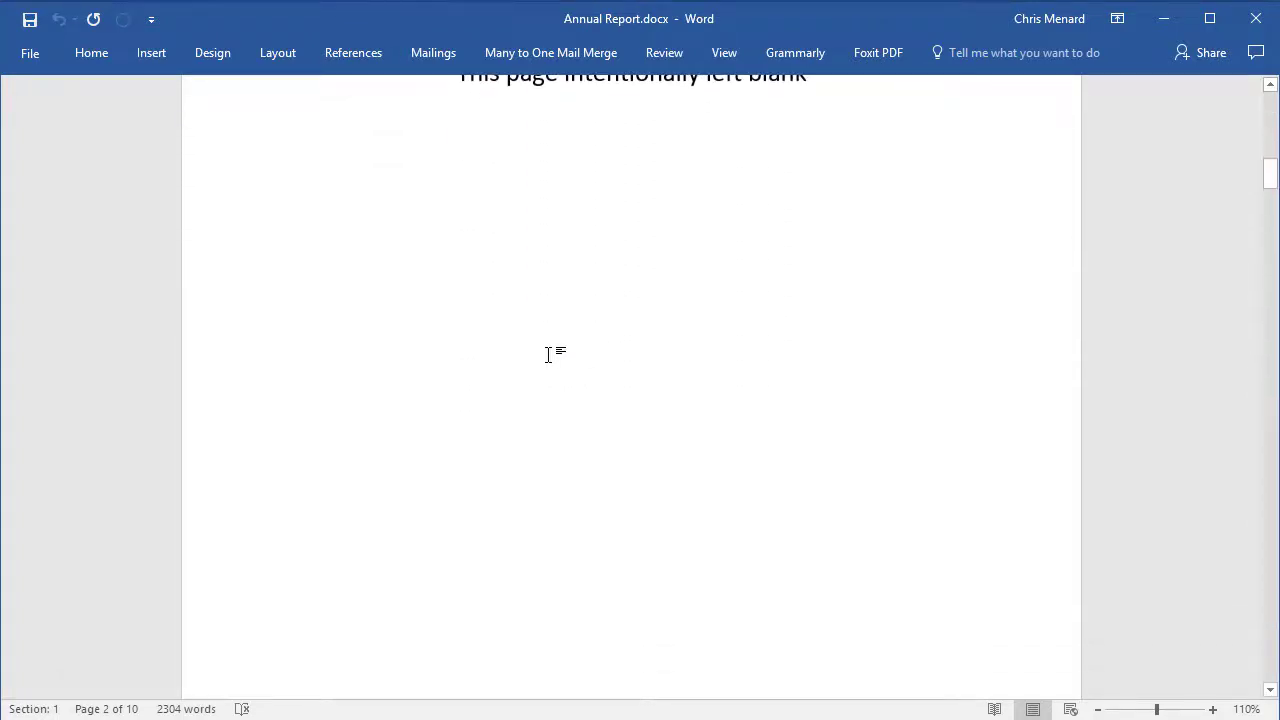
scroll(548, 354, down, 4)
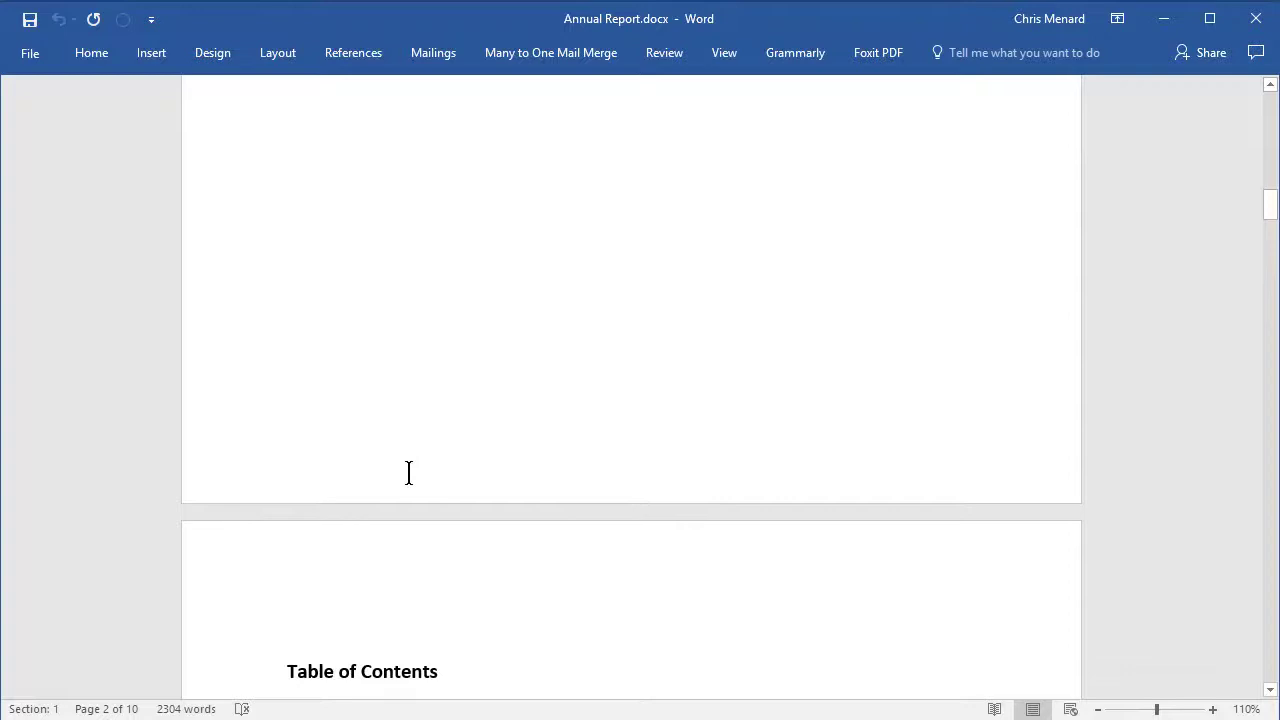
scroll(364, 471, down, 3)
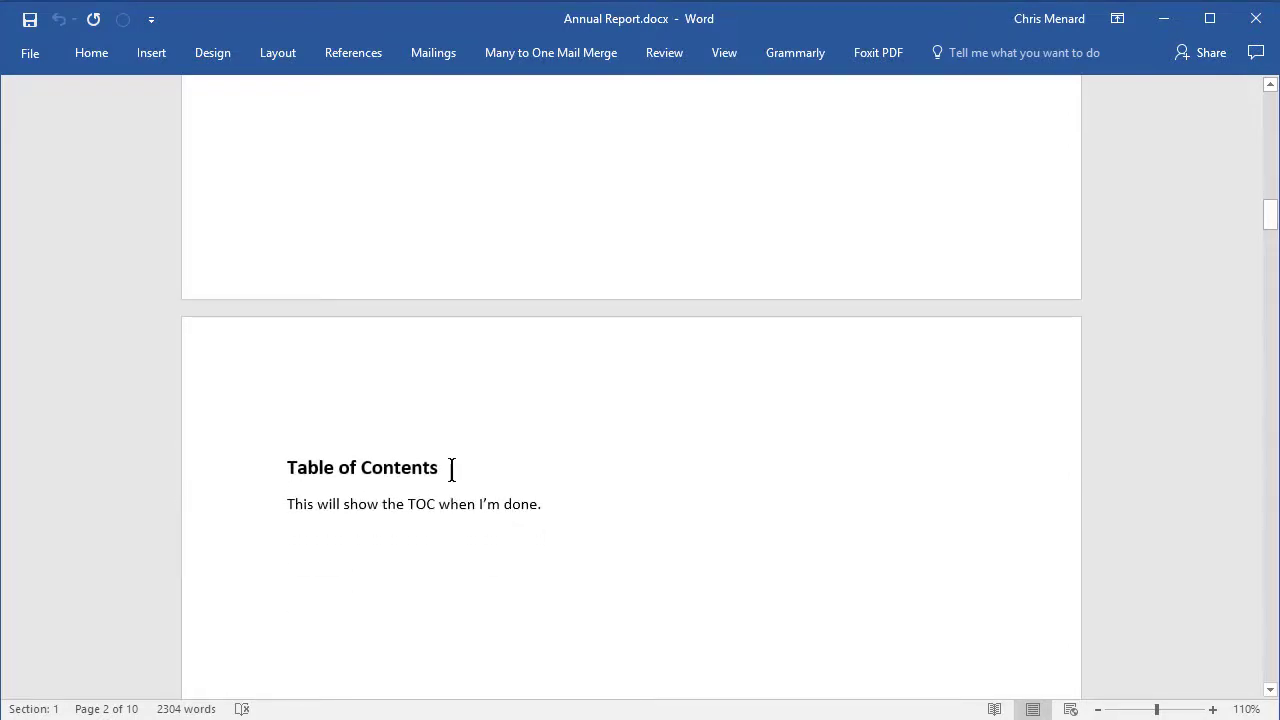
click(454, 467)
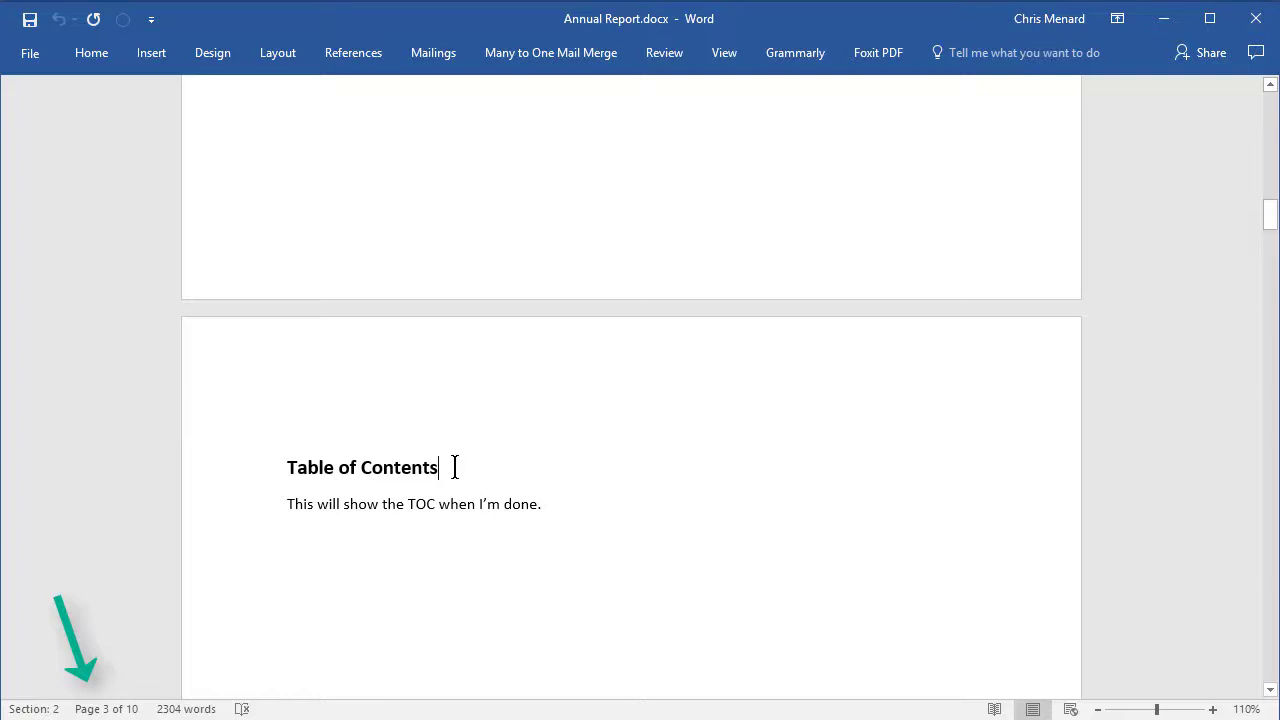
Scroll through the body pages to review footers numbered 1 at right and 2 at left
scroll(454, 467, down, 9)
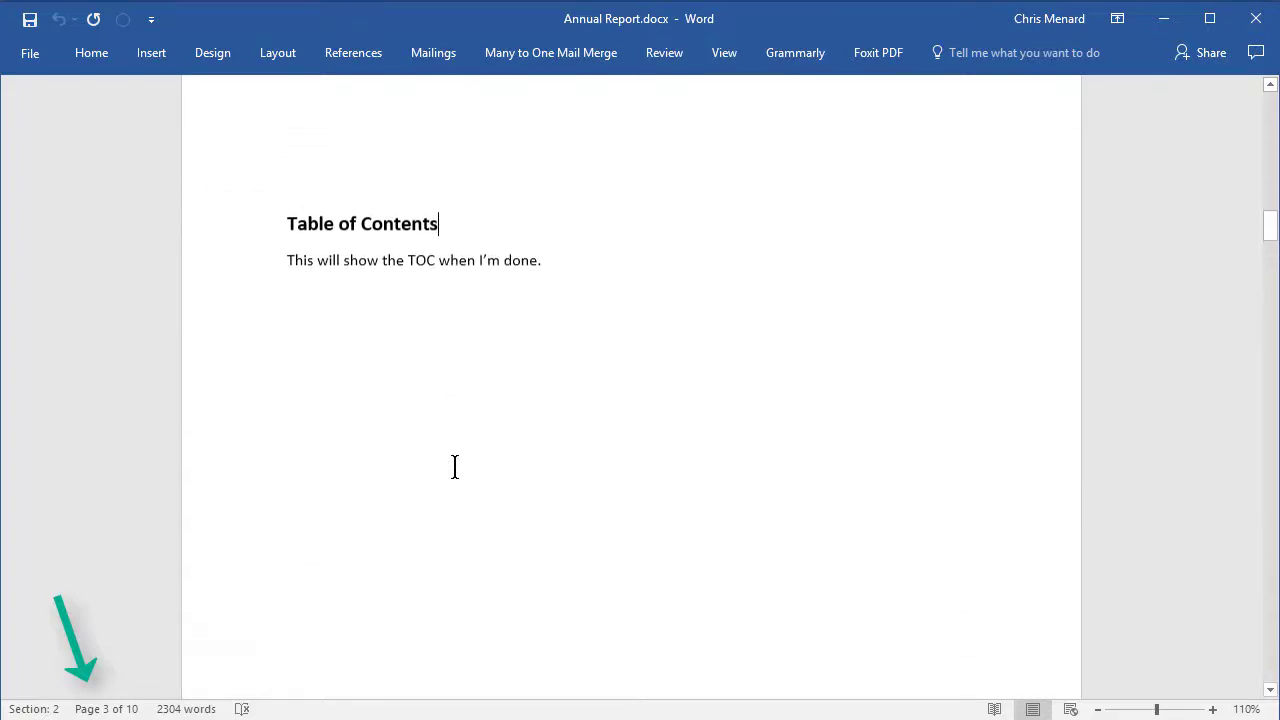
scroll(454, 467, down, 2)
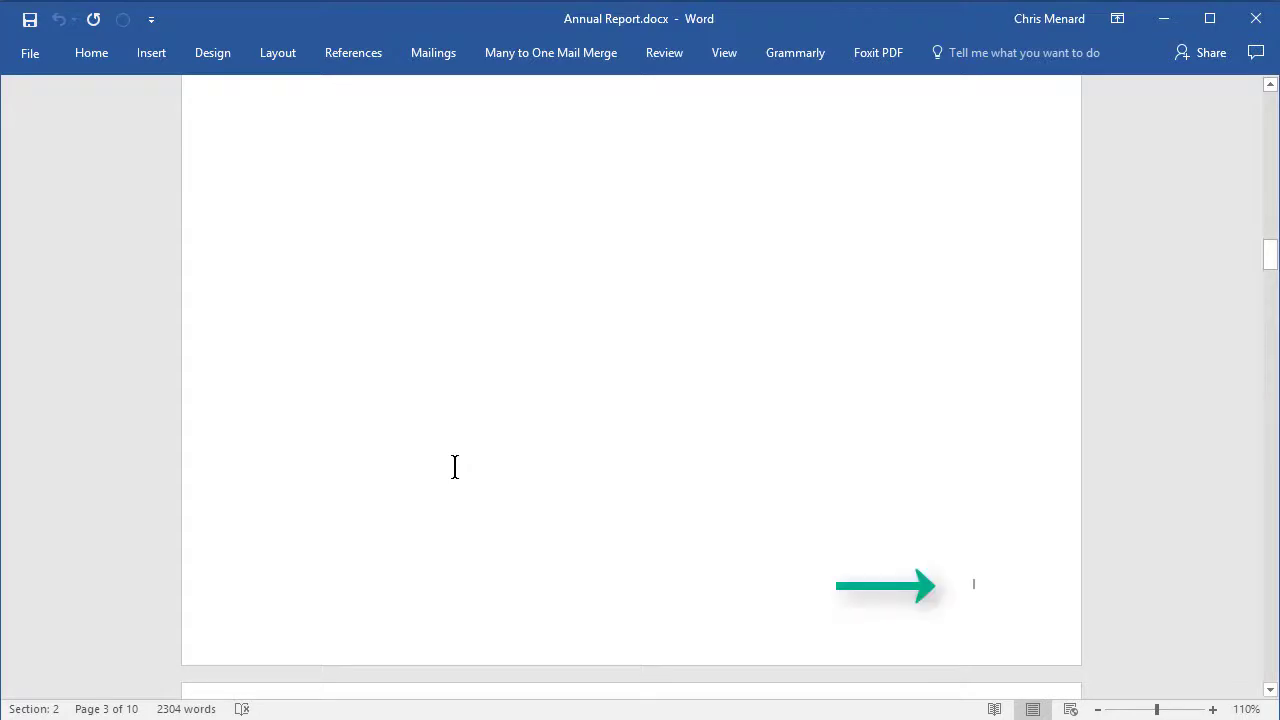
scroll(454, 467, down, 8)
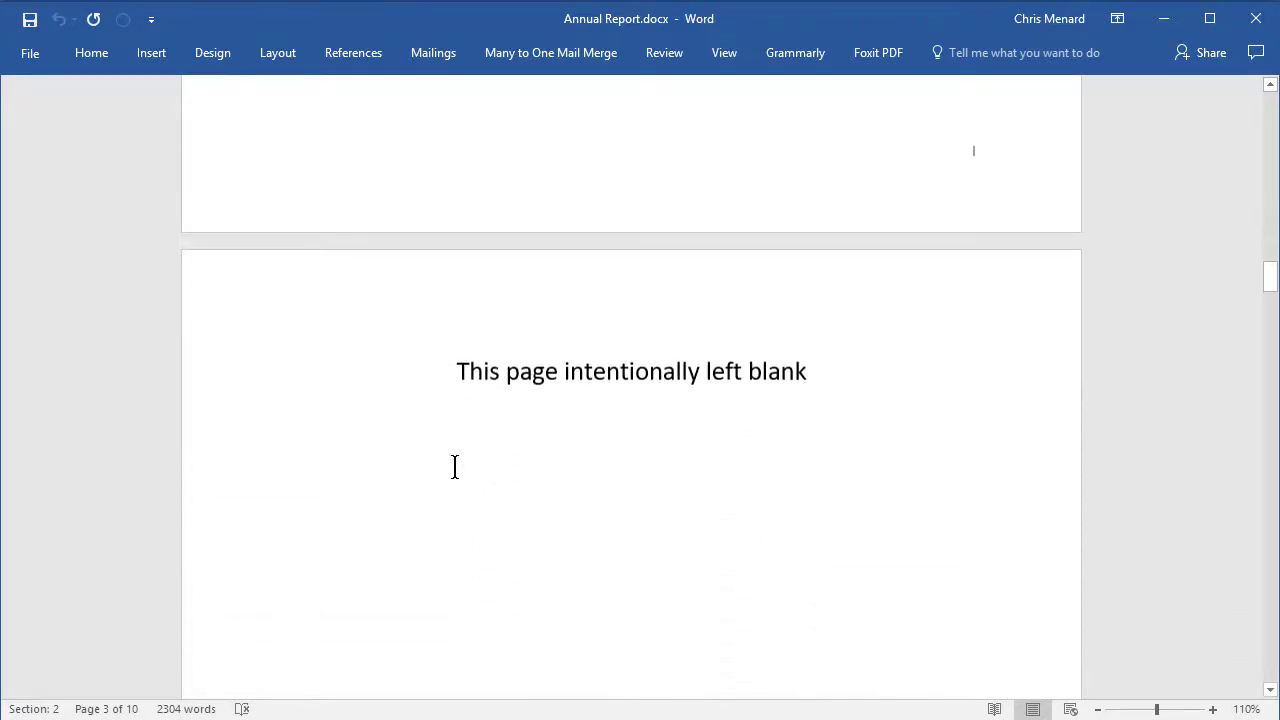
scroll(454, 467, down, 4)
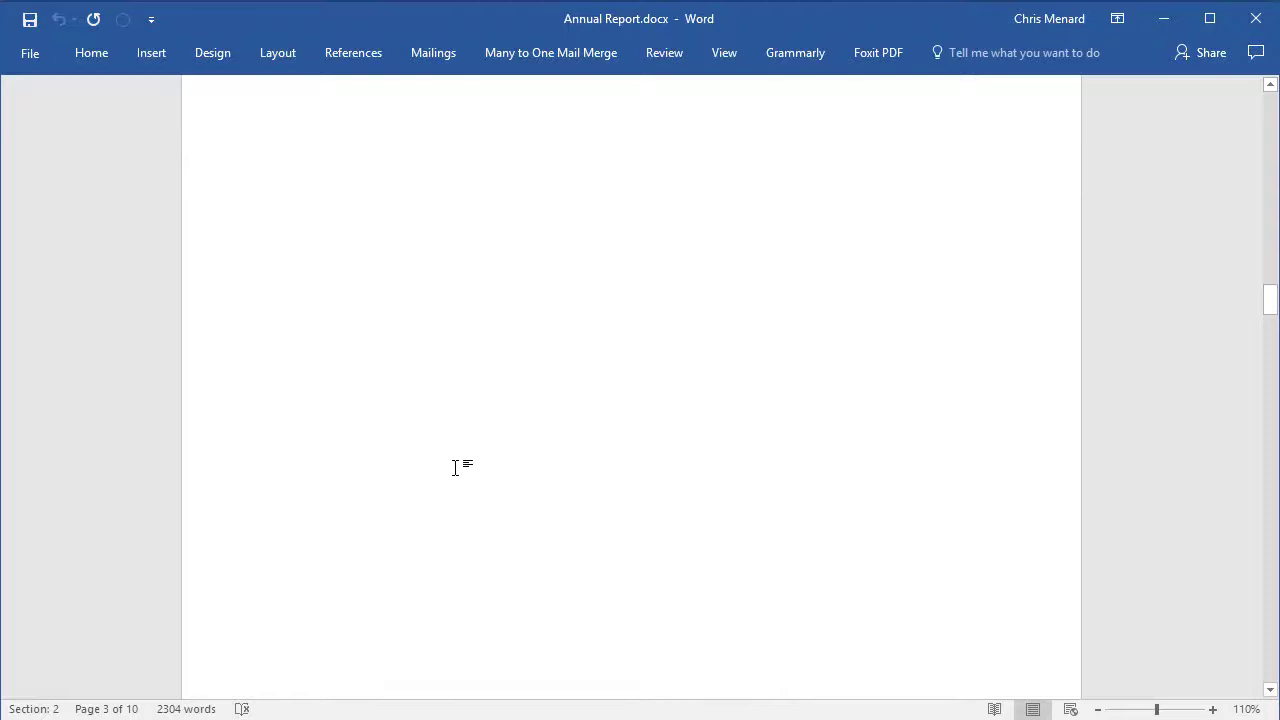
scroll(454, 467, up, 2)
scroll(454, 467, down, 5)
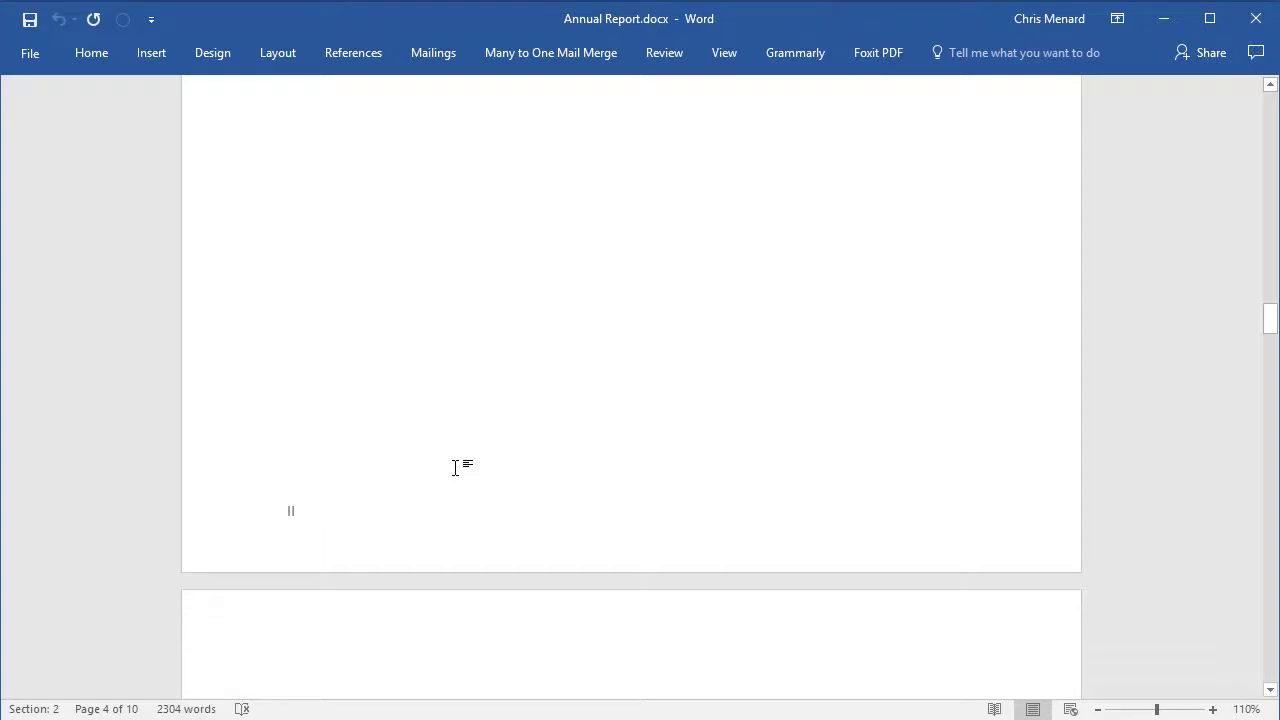
scroll(455, 467, up, 5)
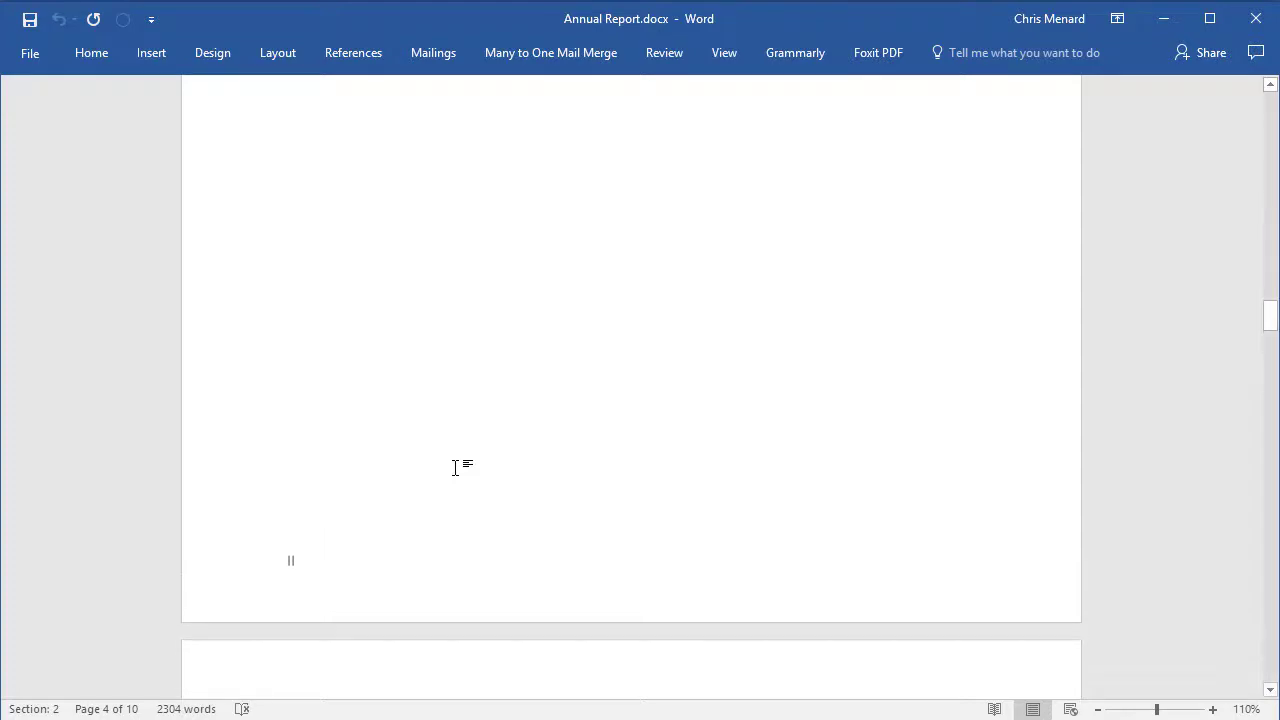
scroll(455, 467, up, 3)
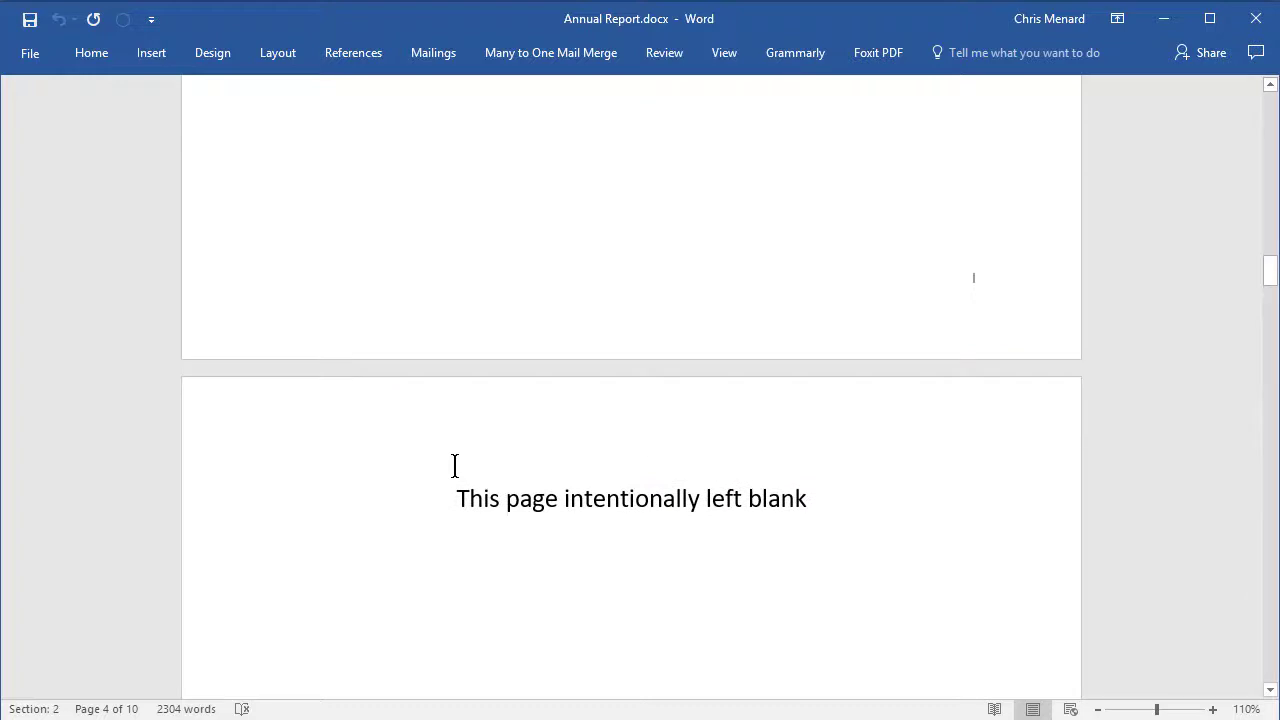
scroll(455, 467, down, 2)
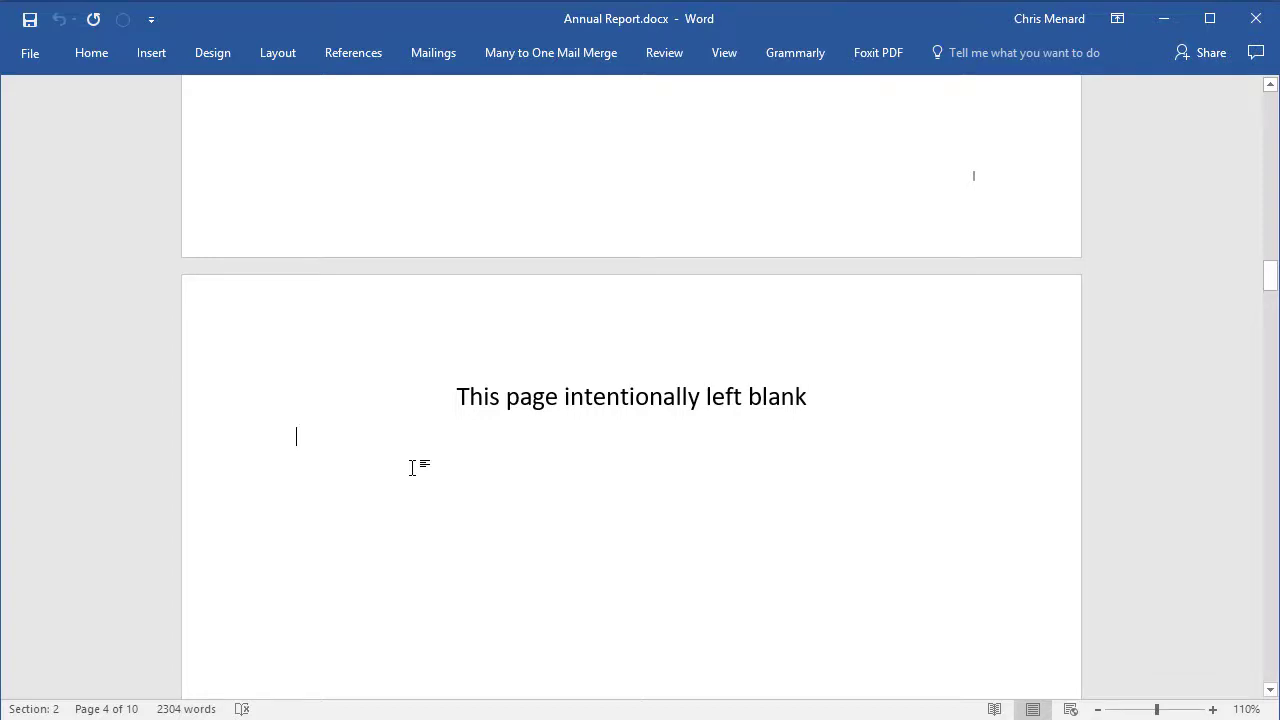
scroll(412, 467, down, 5)
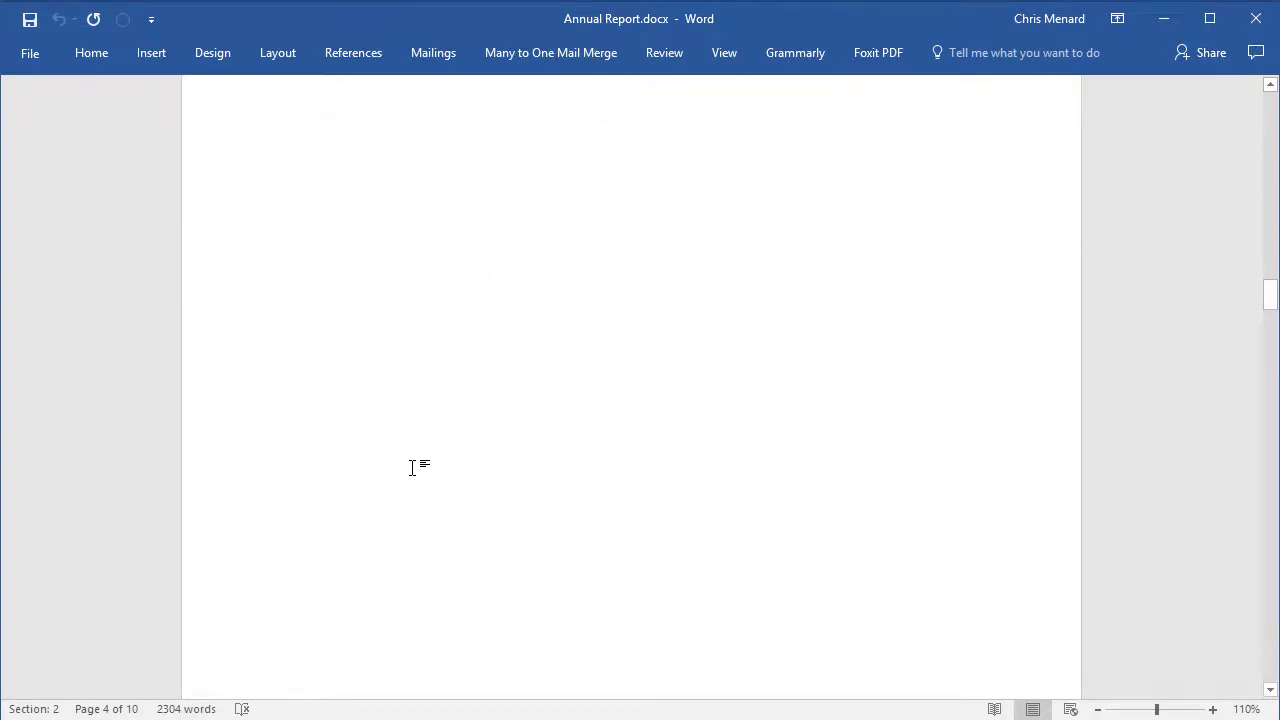
scroll(412, 467, down, 10)
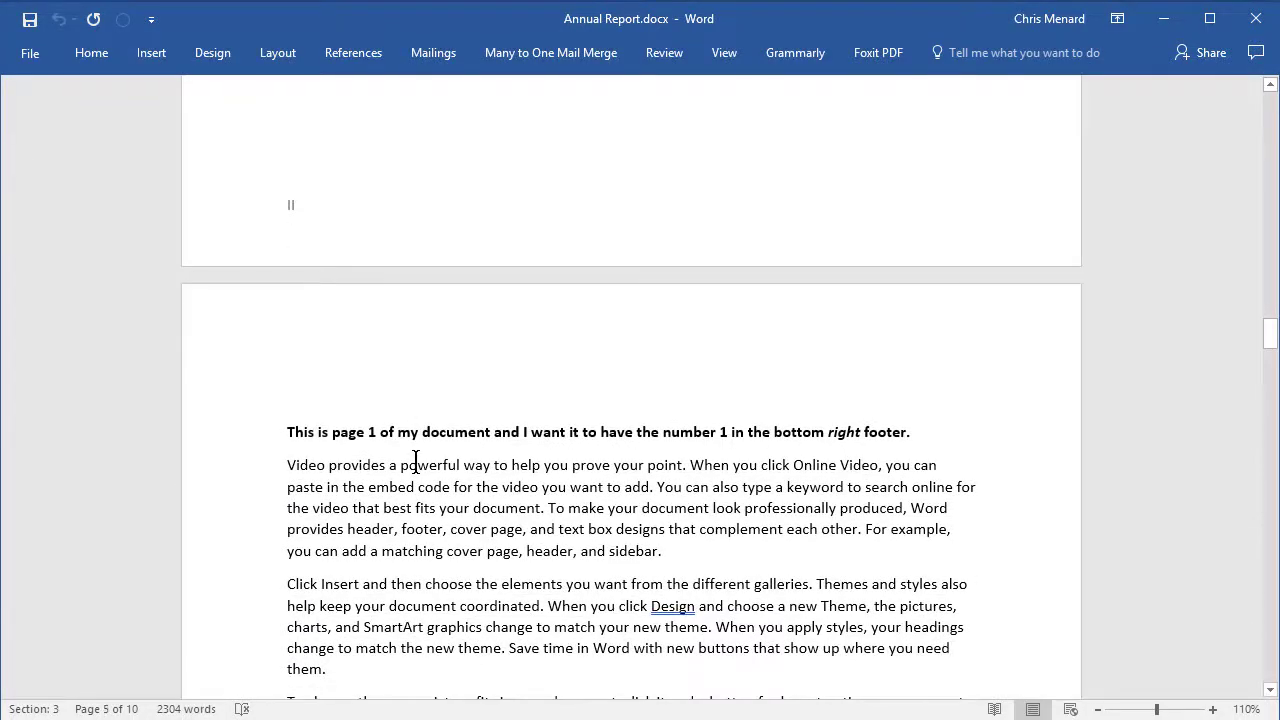
scroll(416, 462, down, 12)
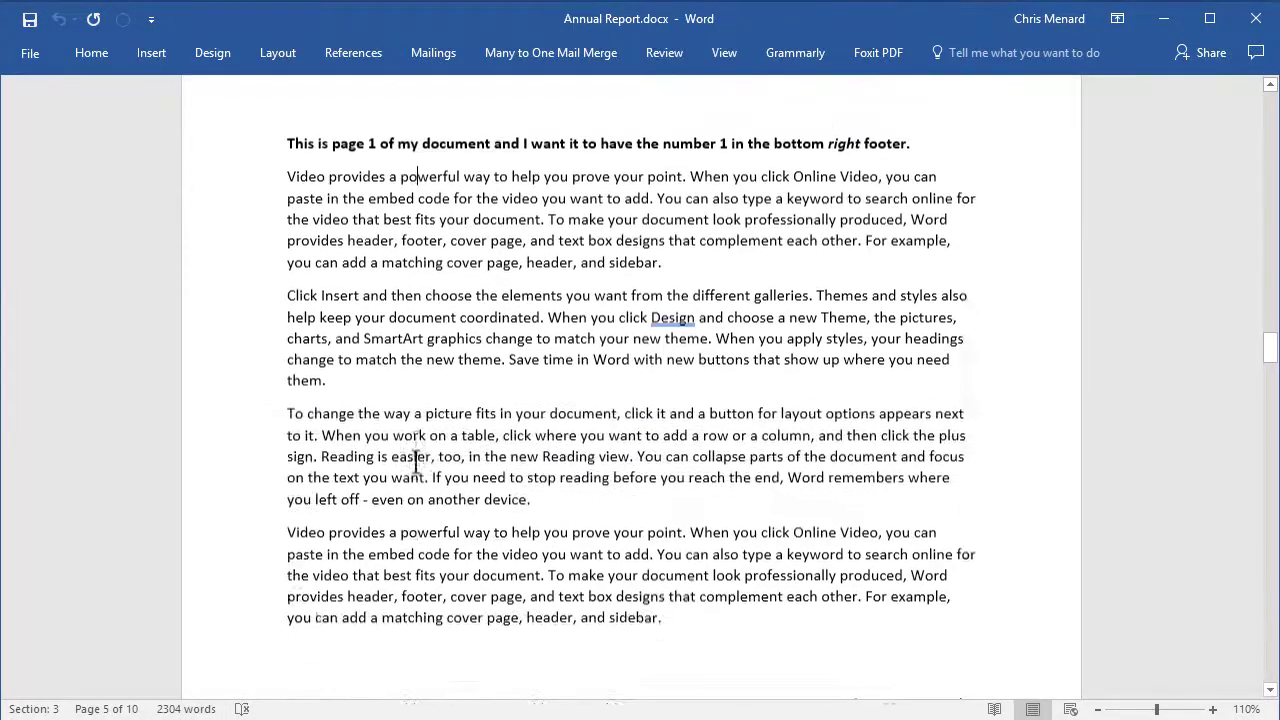
scroll(416, 462, down, 2)
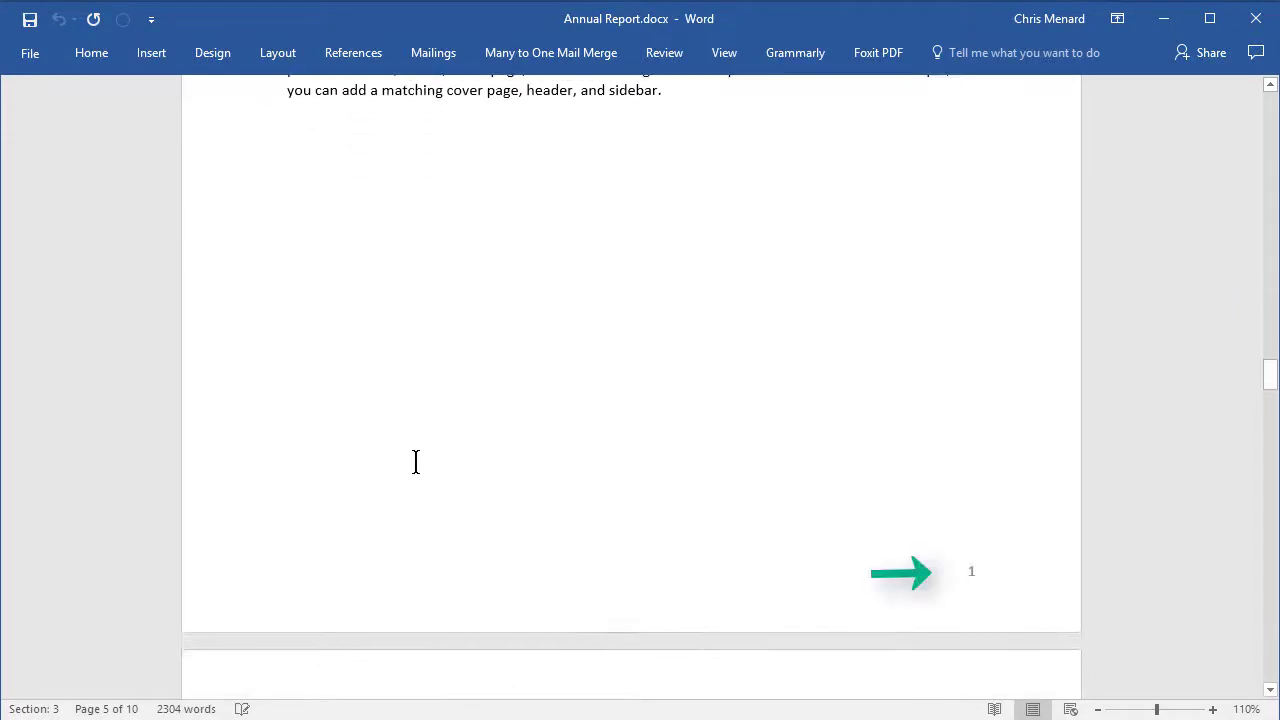
scroll(416, 462, down, 14)
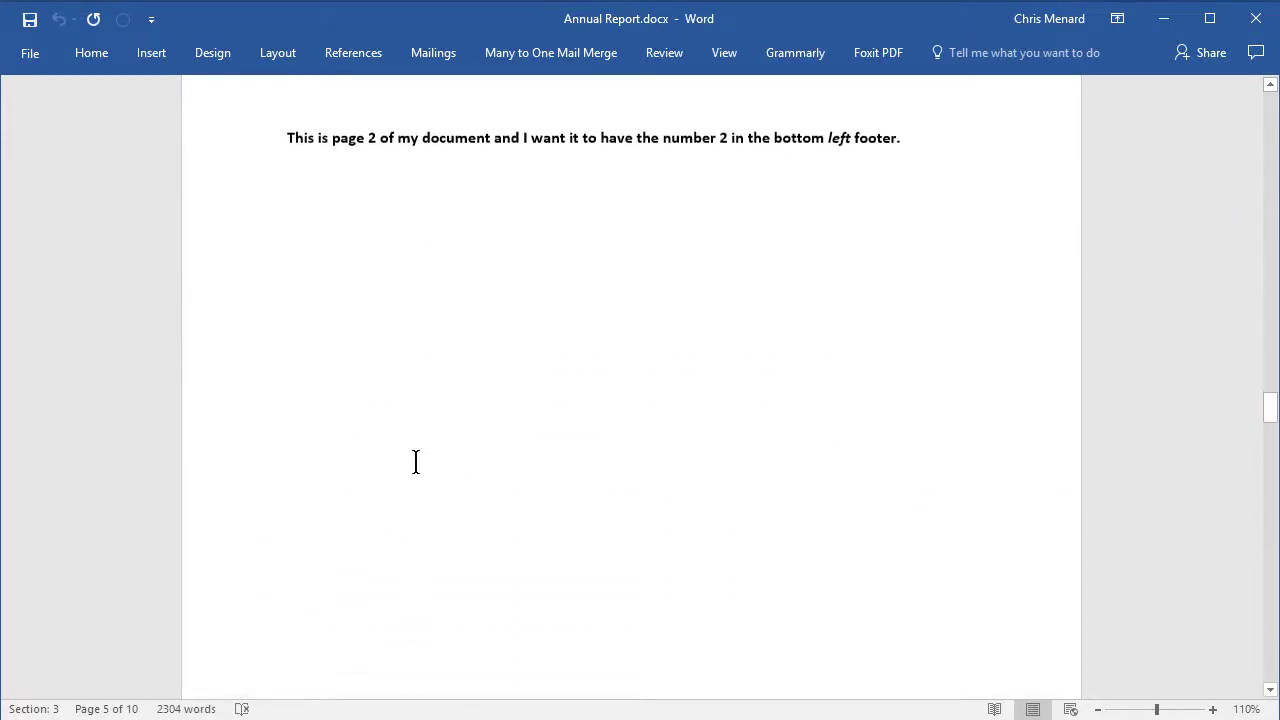
scroll(416, 462, down, 3)
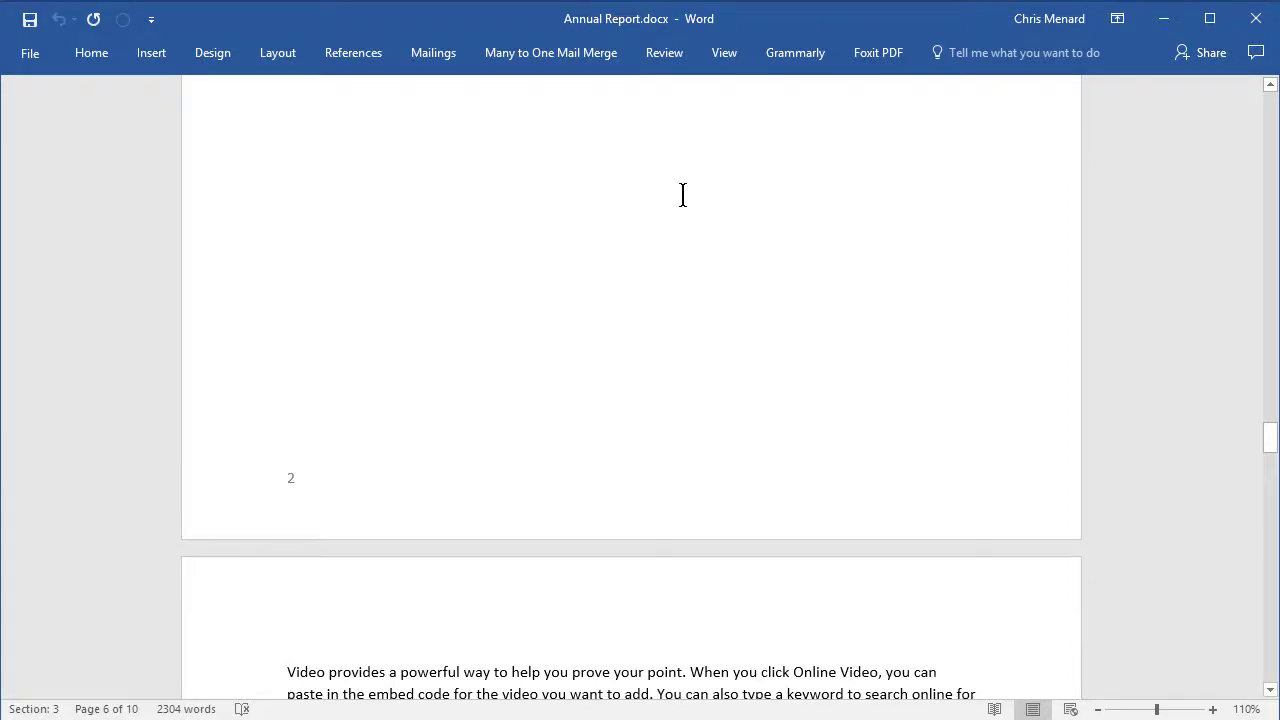
Create a new blank document and have the status bar show the Section number
key(ctrl+n)
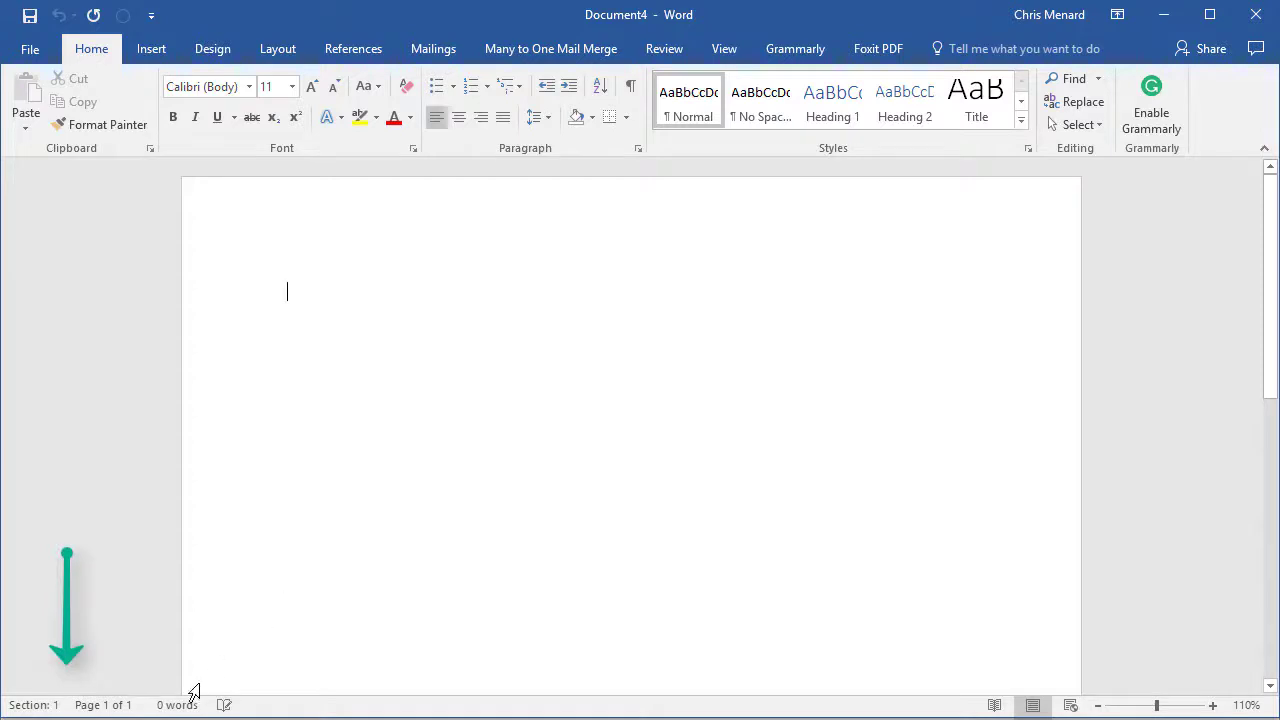
right_click(107, 710)
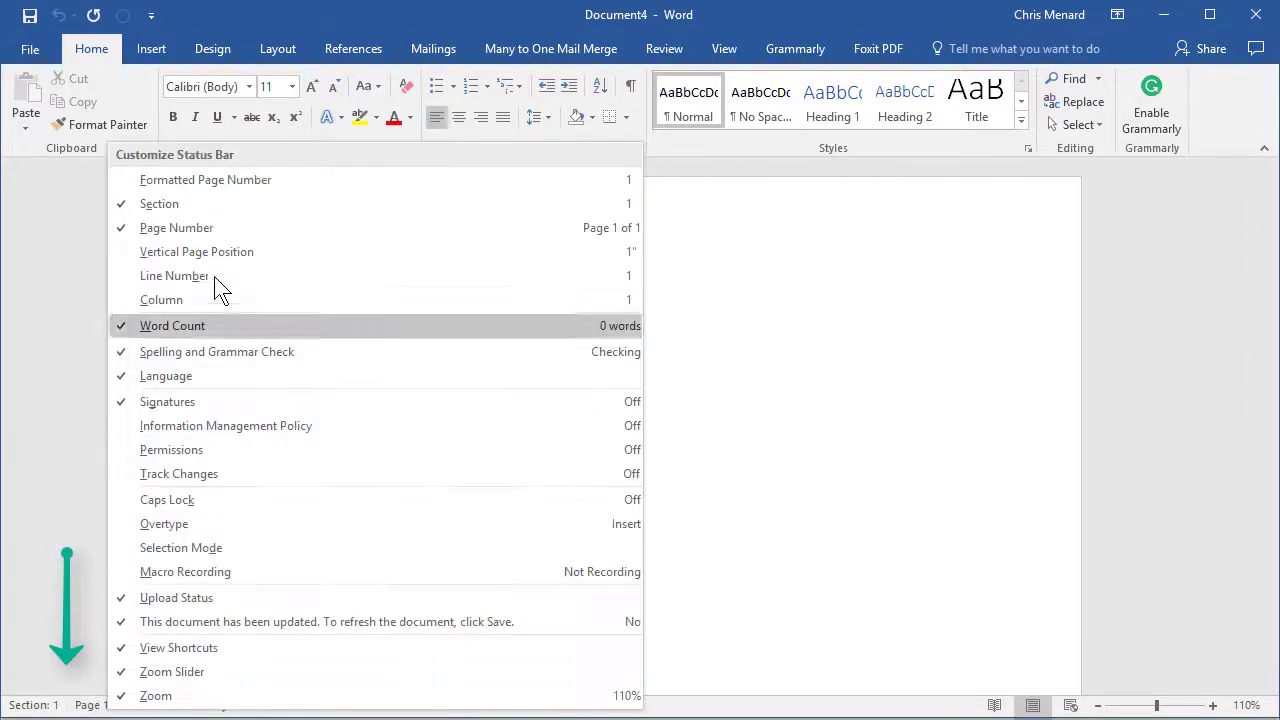
click(195, 204)
click(686, 285)
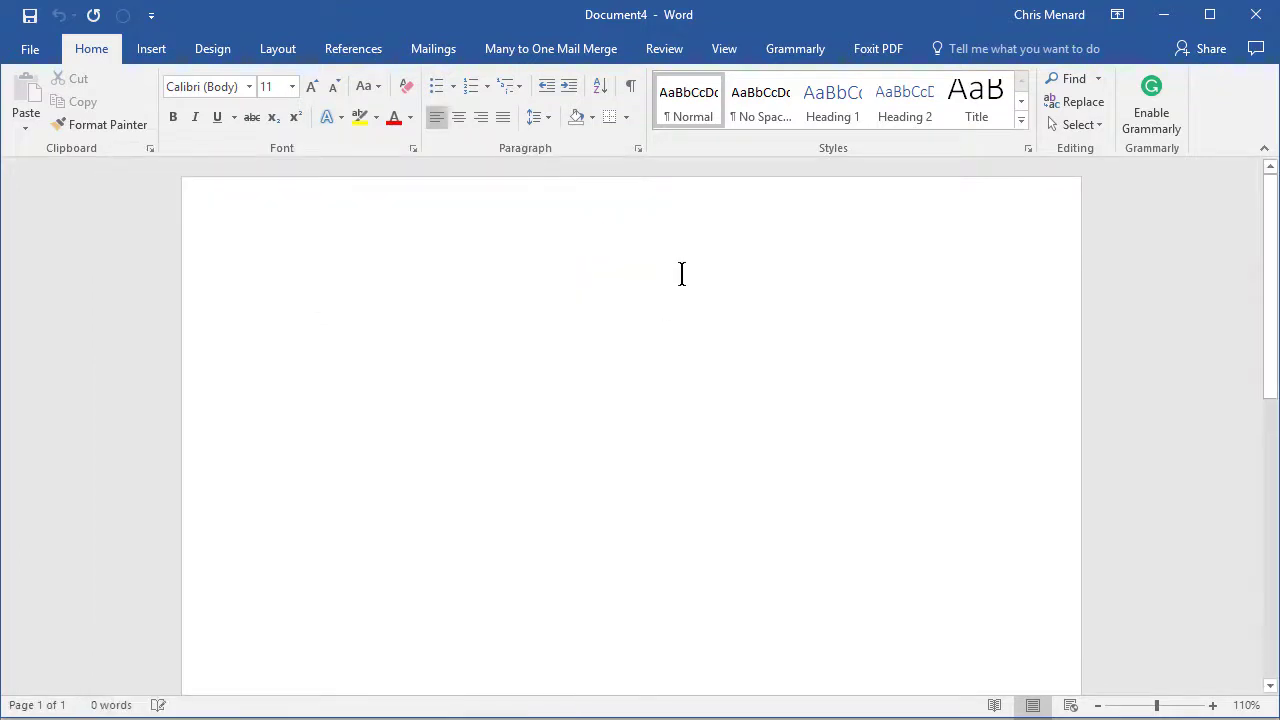
right_click(62, 707)
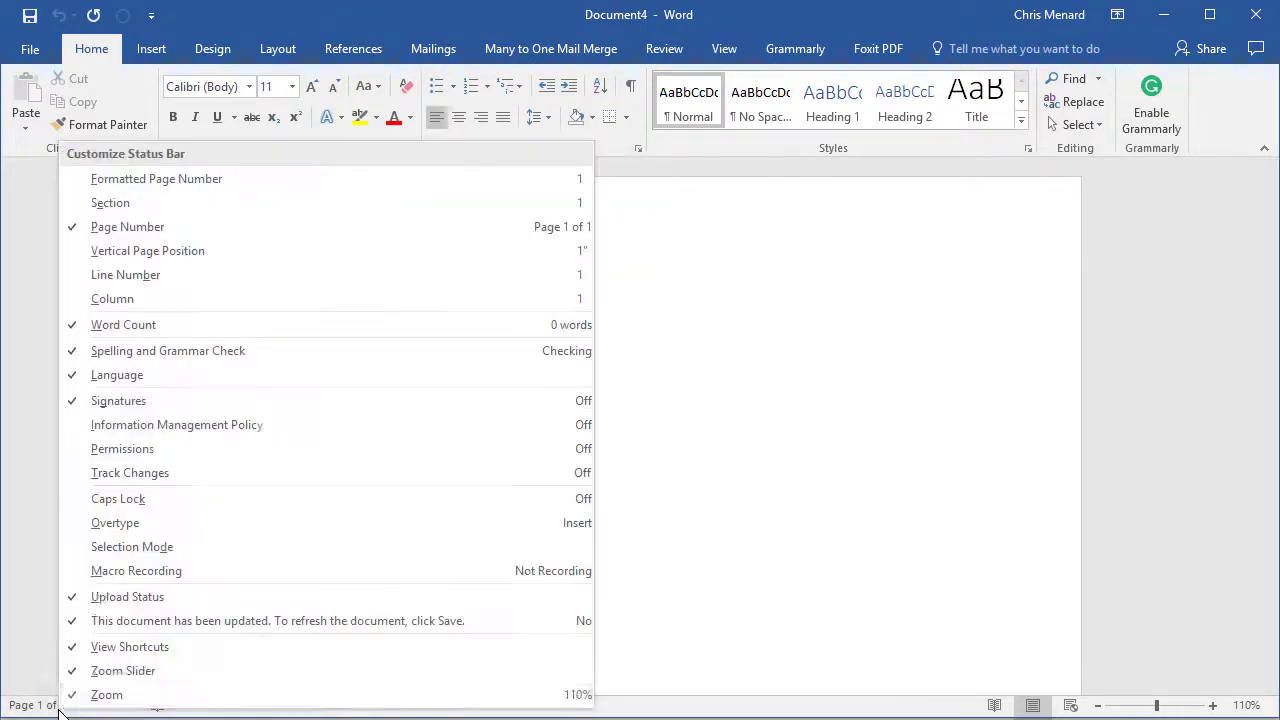
click(127, 200)
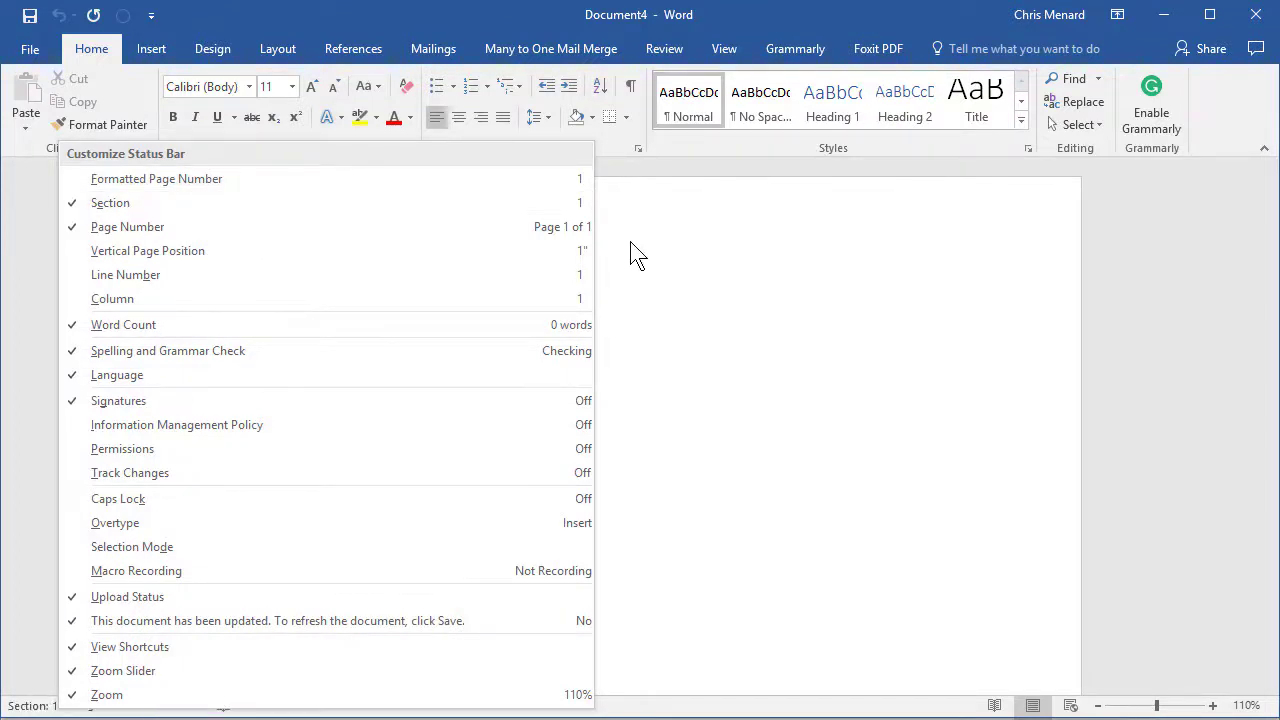
click(651, 207)
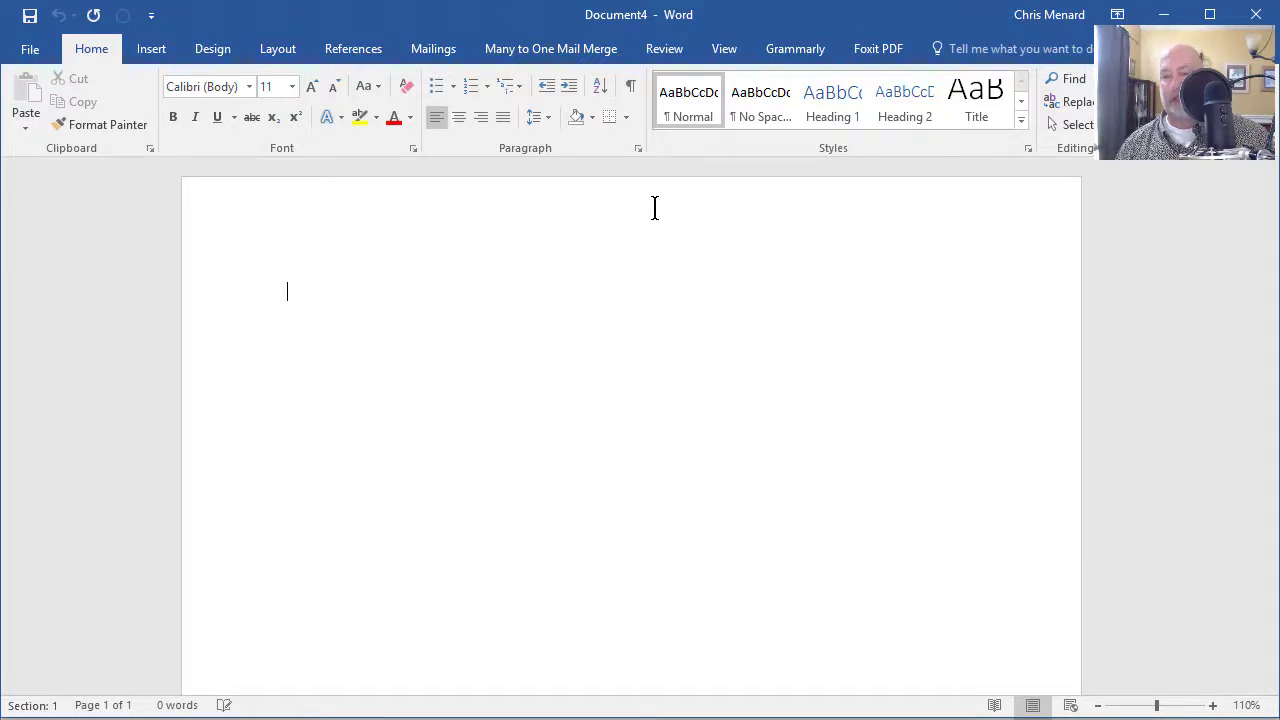
Type CP on page 1, then 'This page...' plus a new line on page 2
text(CP)
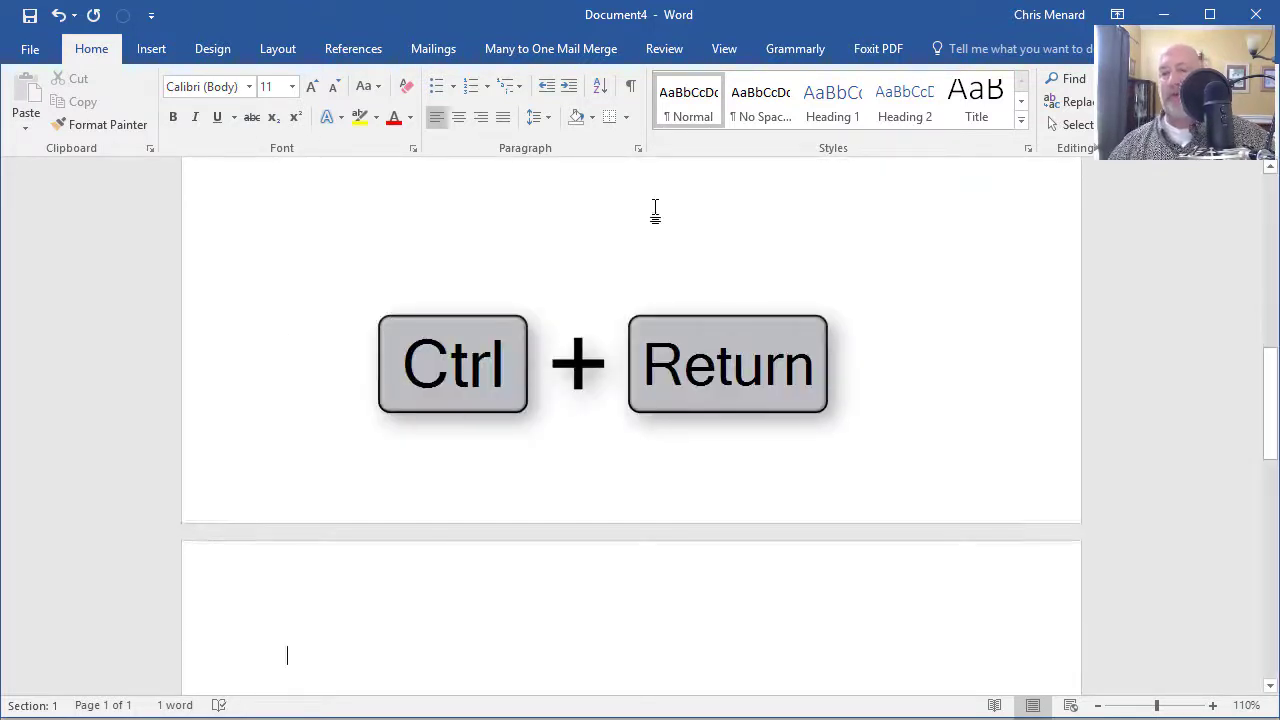
scroll(462, 443, down, 1)
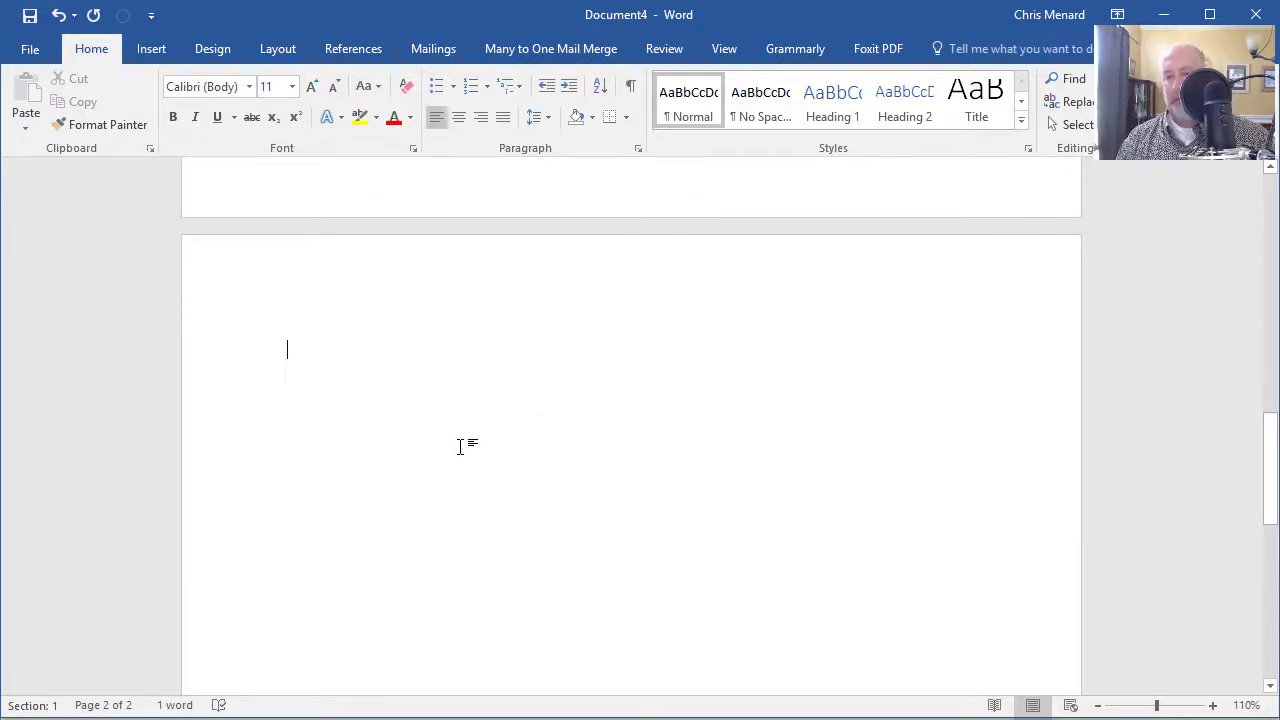
text(This page)
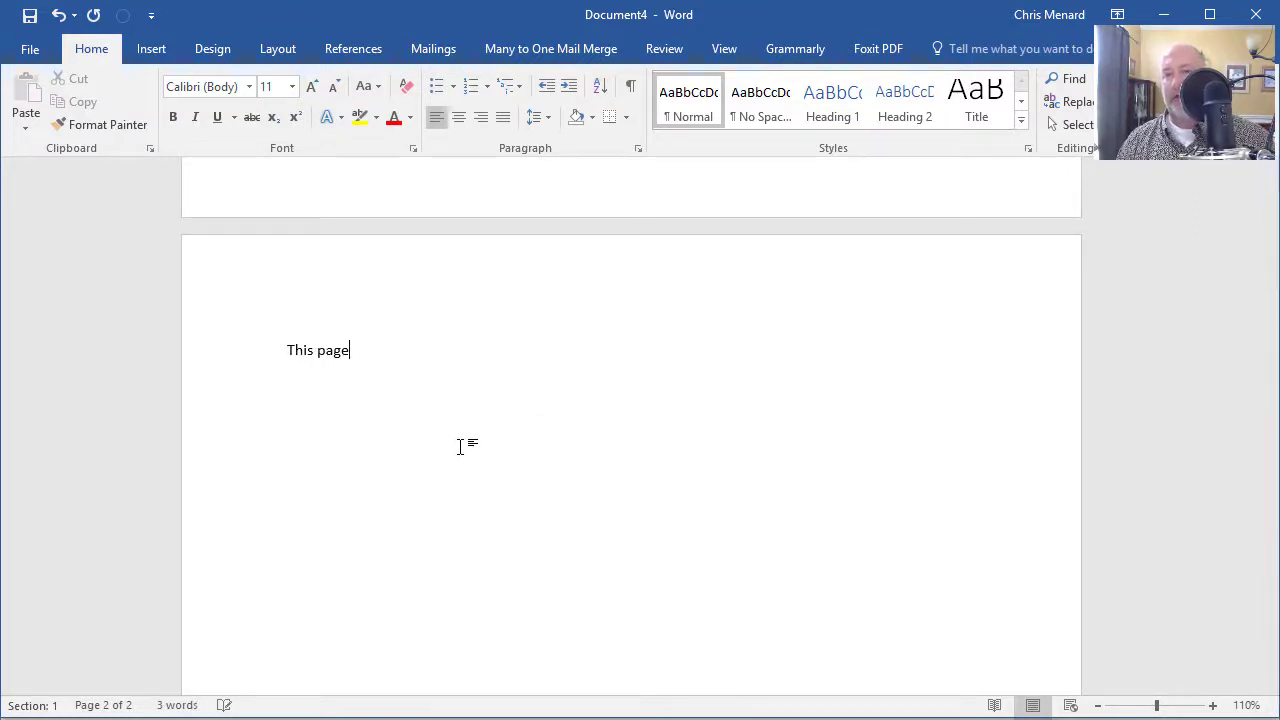
text(...)
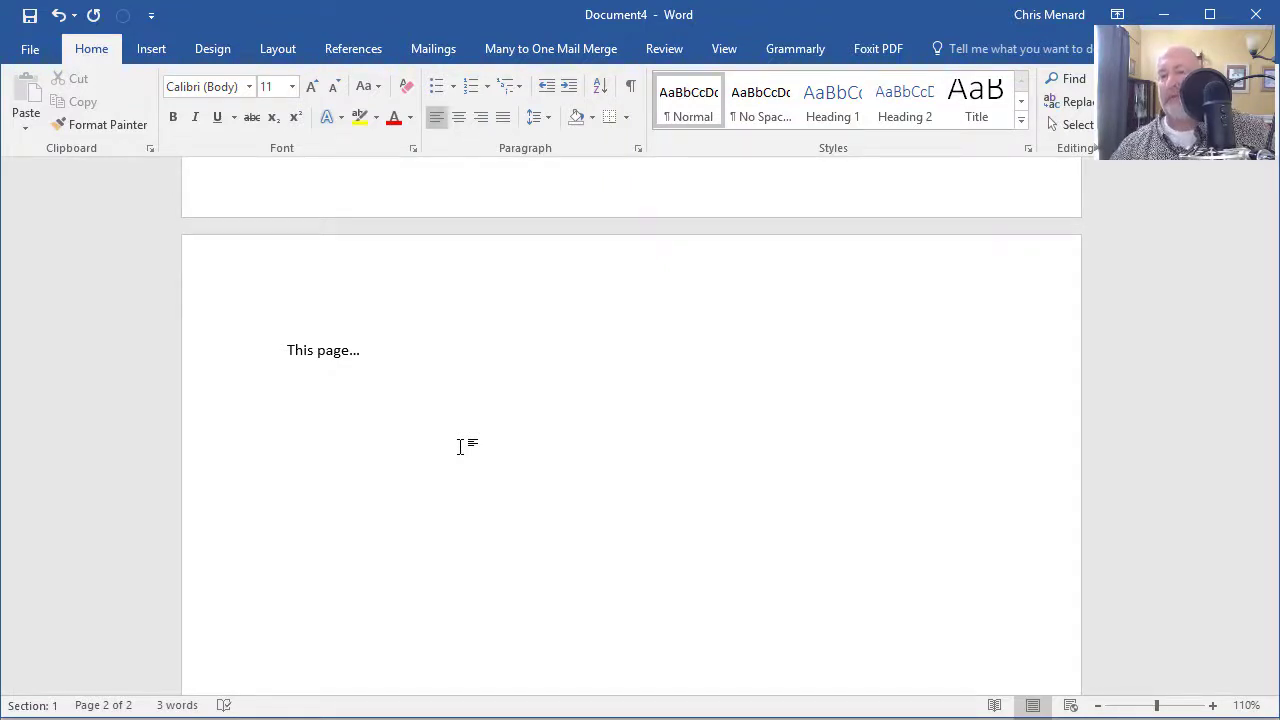
key(Return)
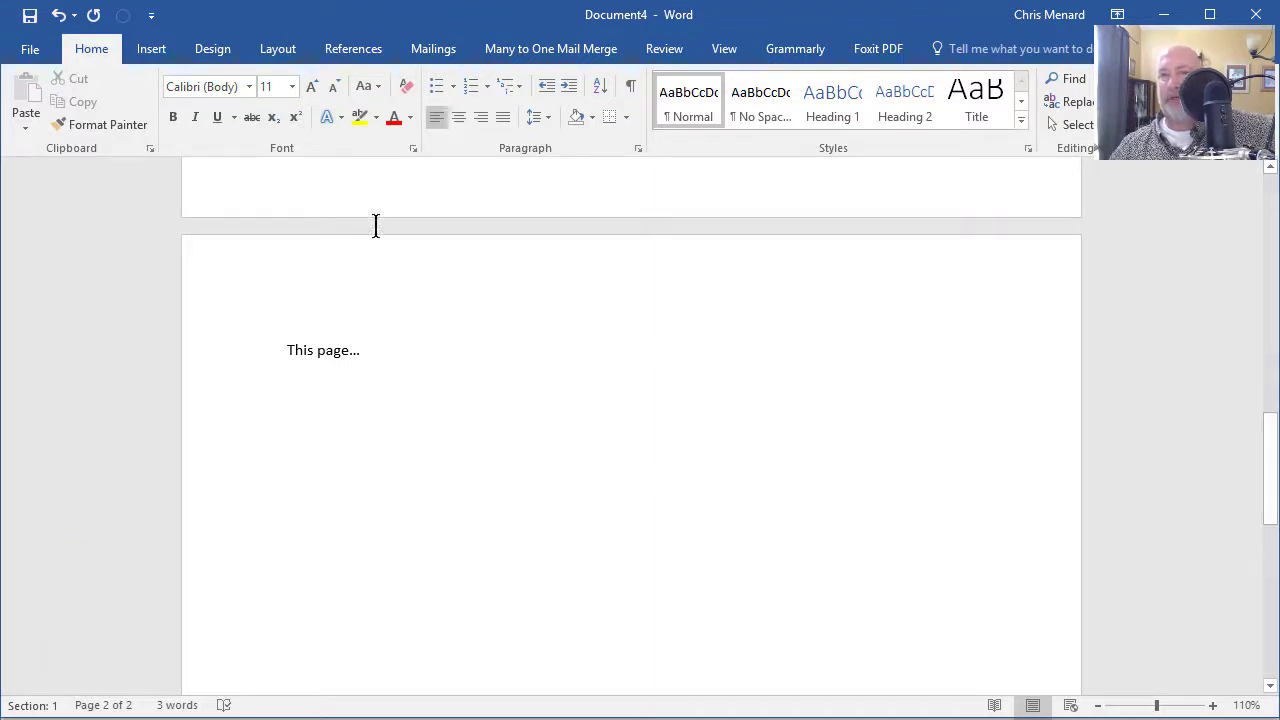
Insert a Next Page section break after 'This page...' so Section 2 begins on page 3
click(278, 49)
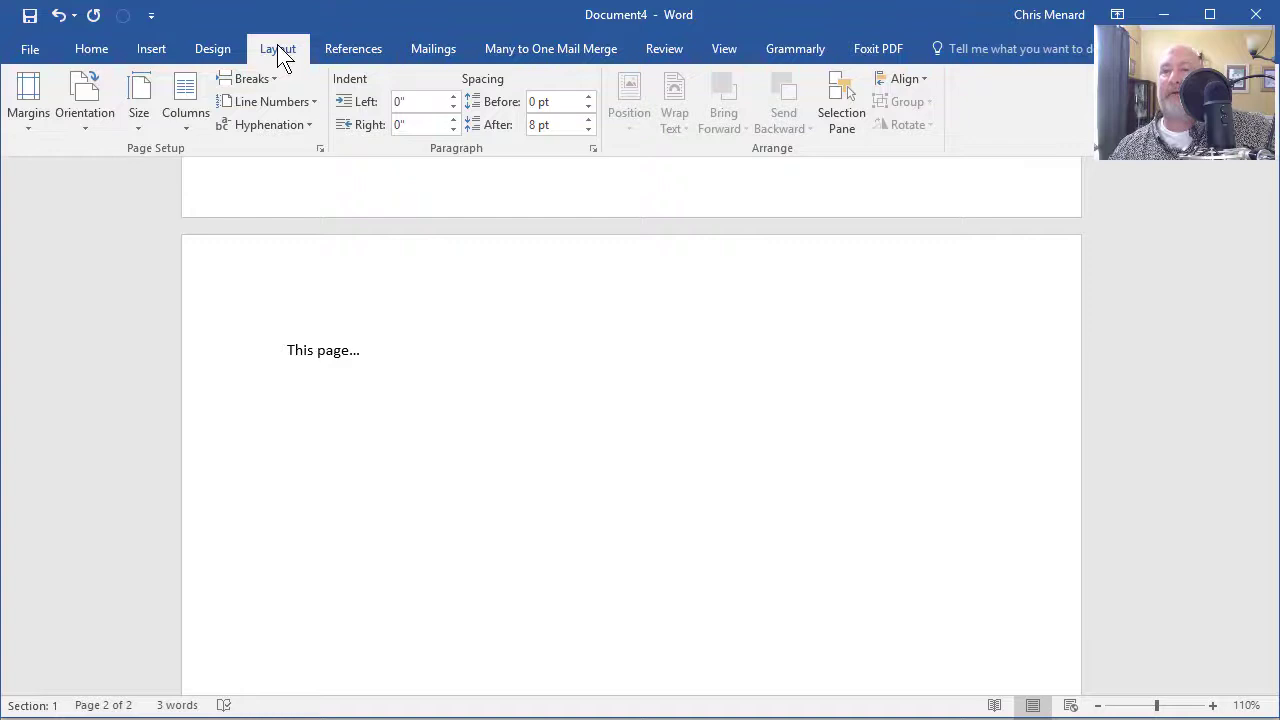
click(260, 78)
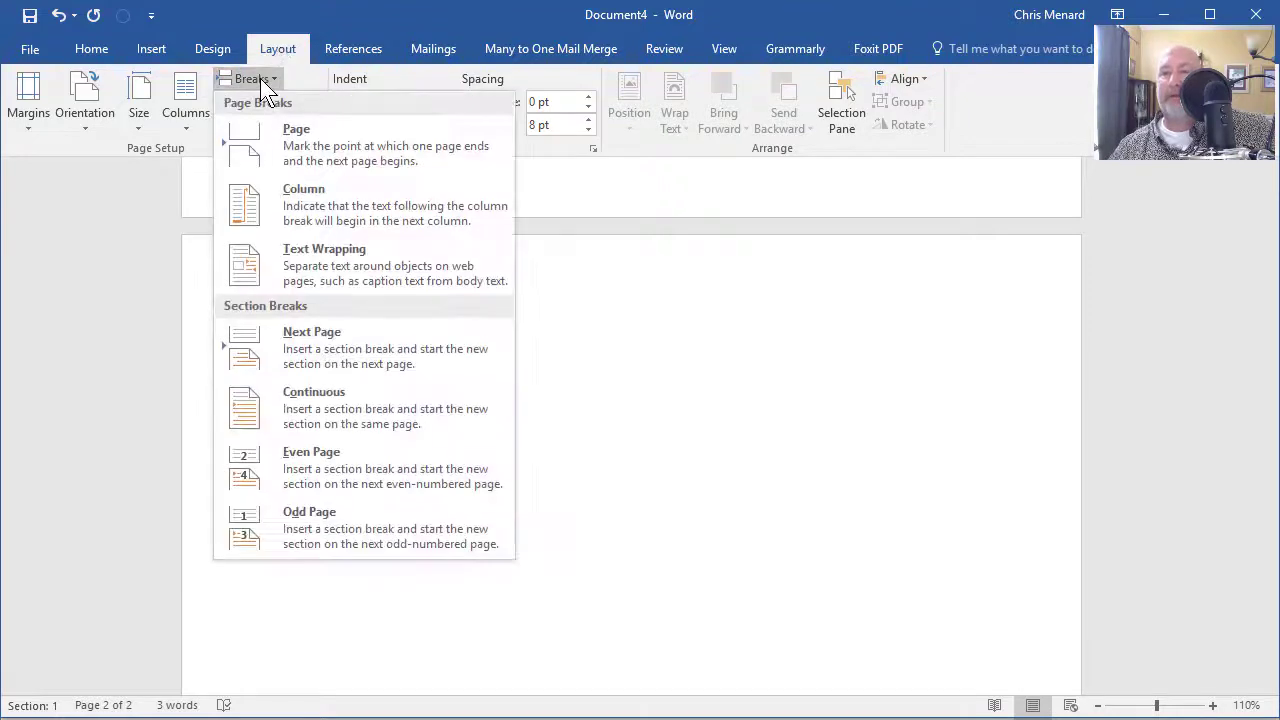
click(306, 338)
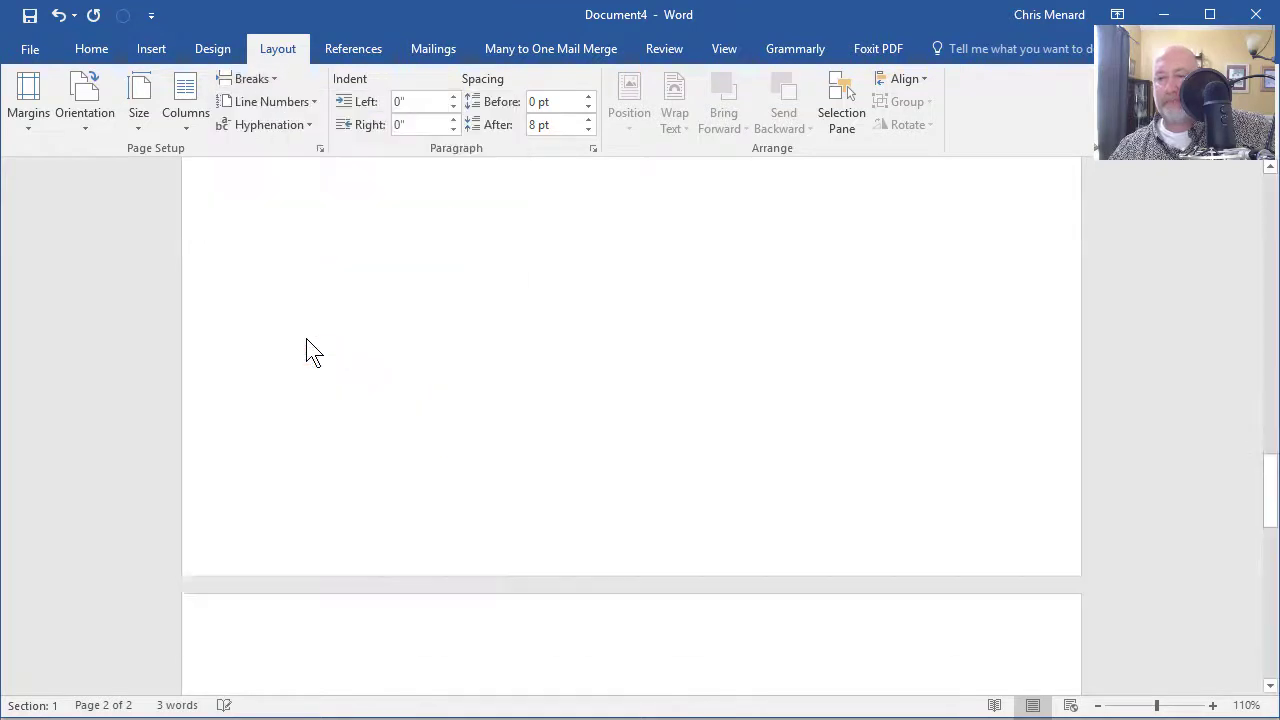
scroll(306, 338, down, 3)
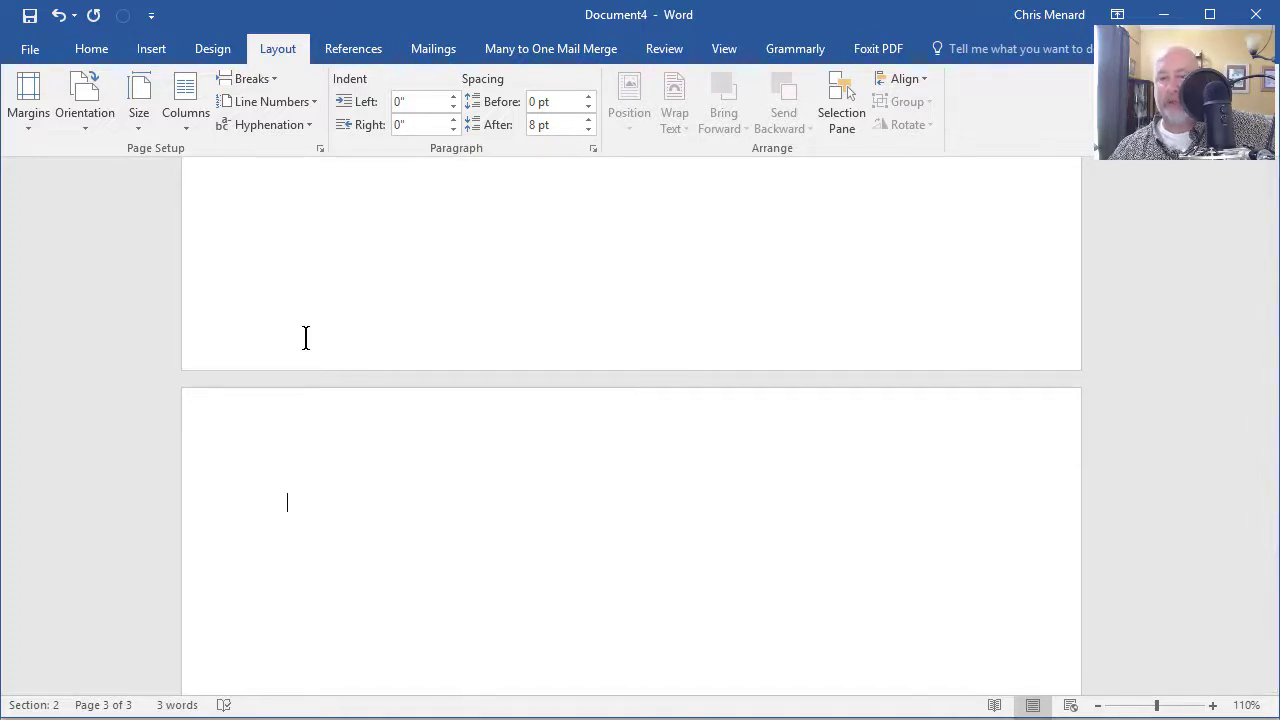
Type TOC on page 3, insert a page break, and type 'This page....' on page 4
text(TOC)
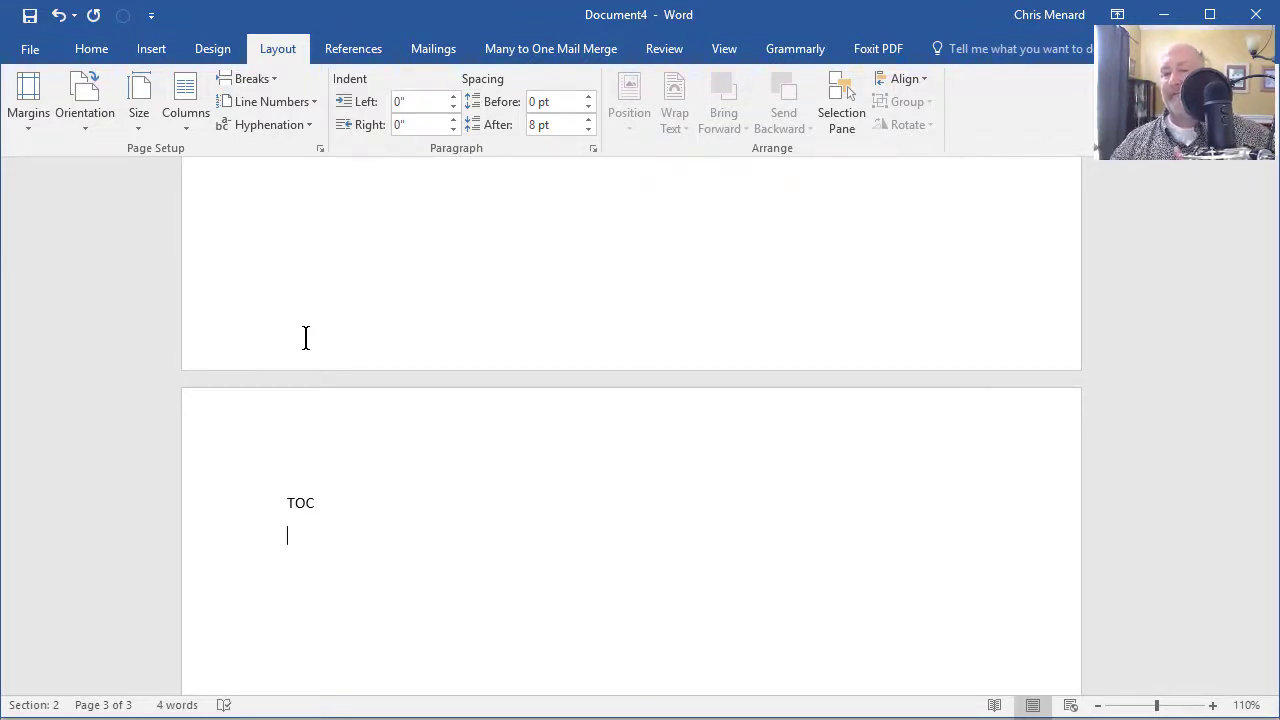
scroll(391, 429, down, 3)
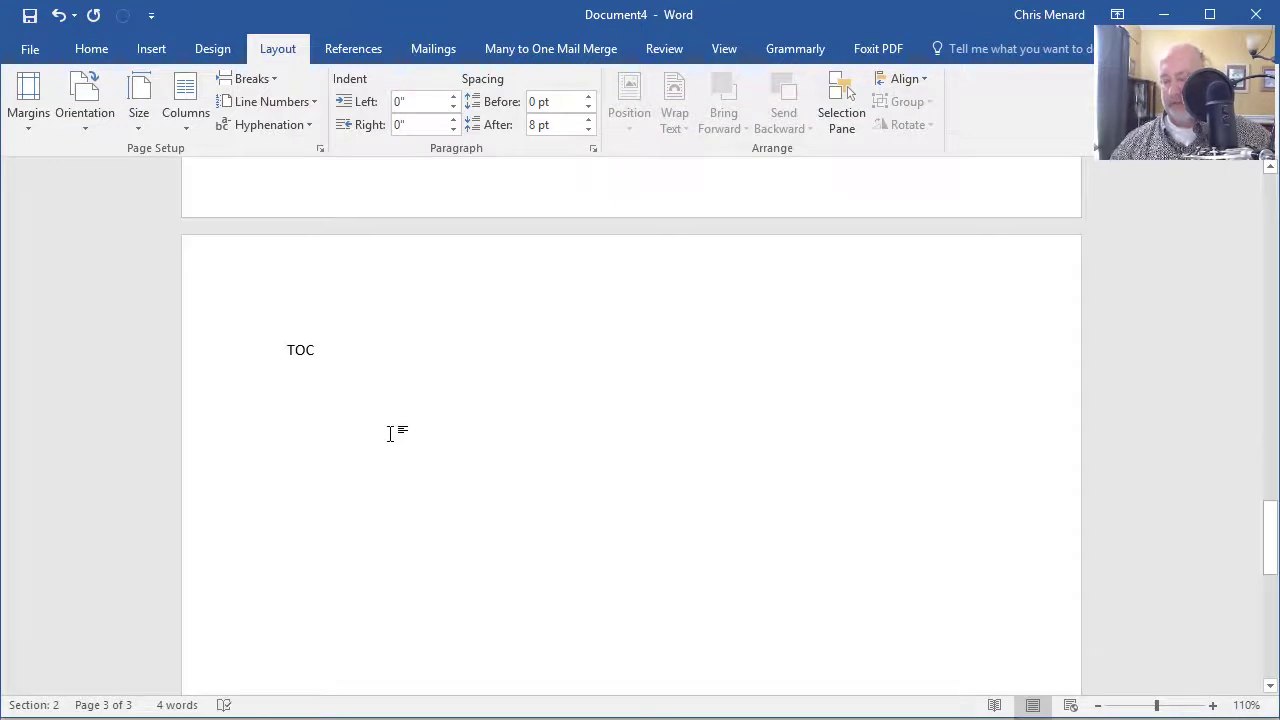
key(ctrl+Return)
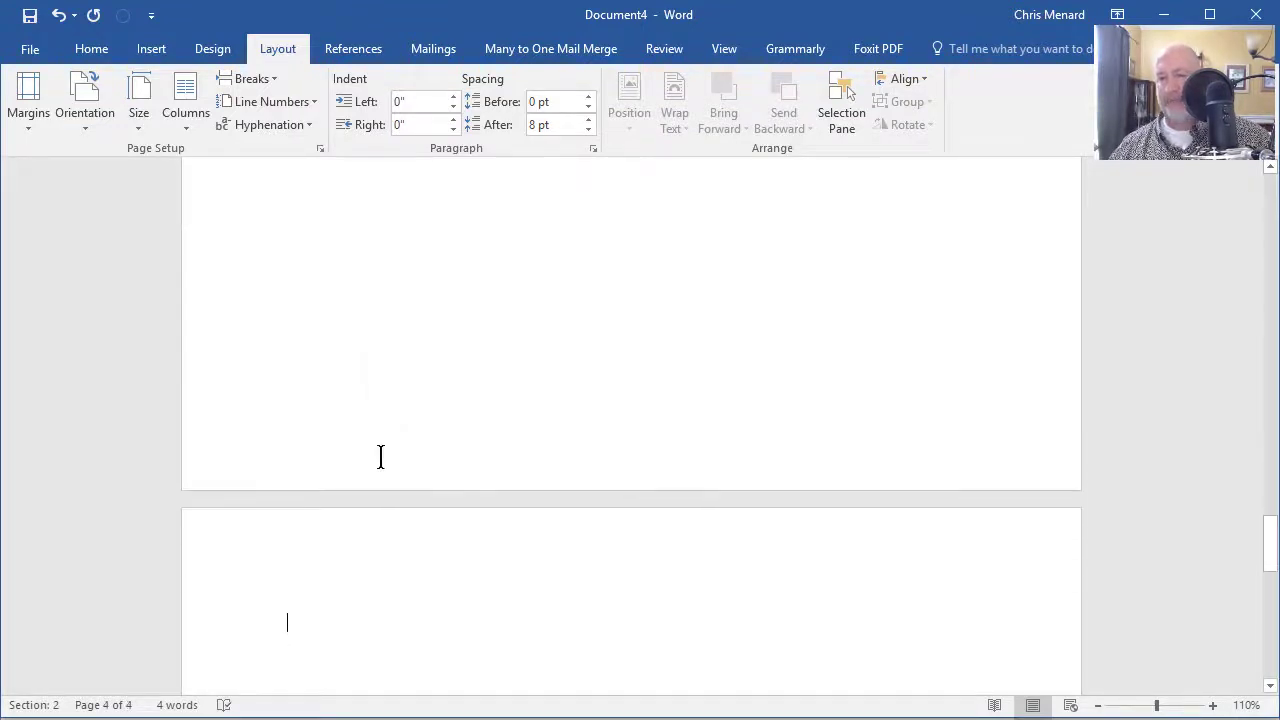
scroll(380, 457, down, 3)
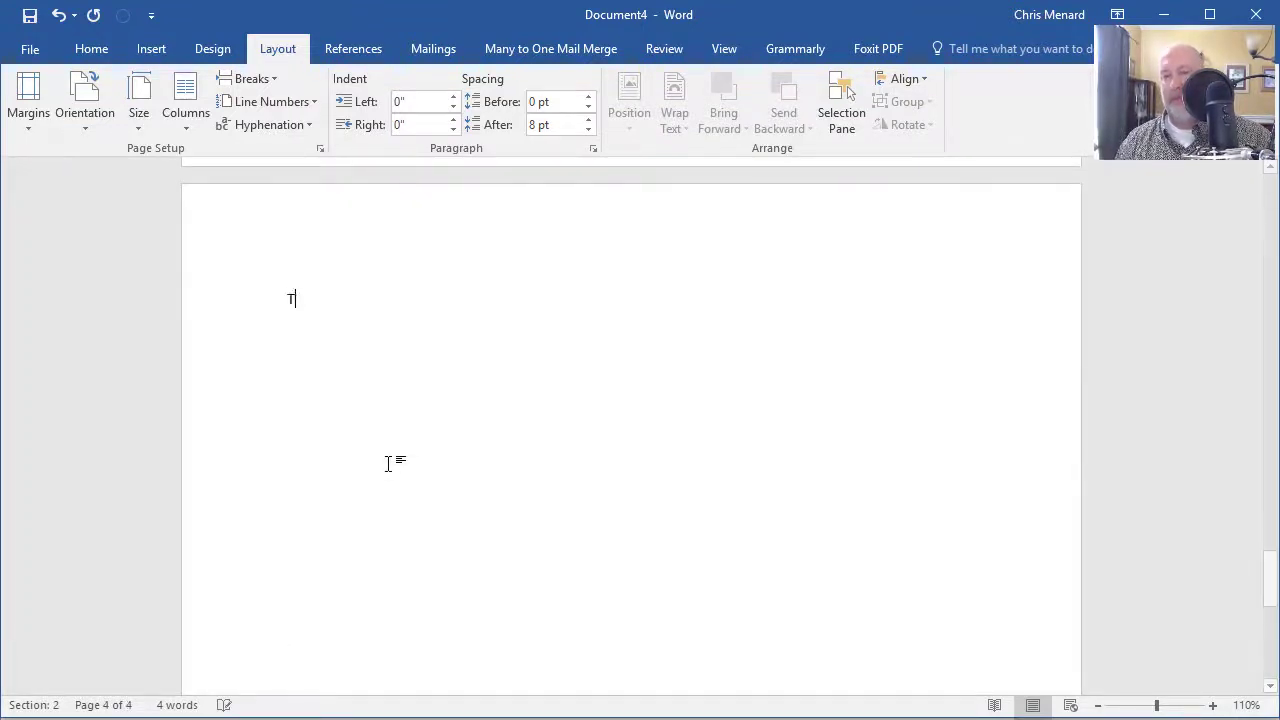
text(This page)
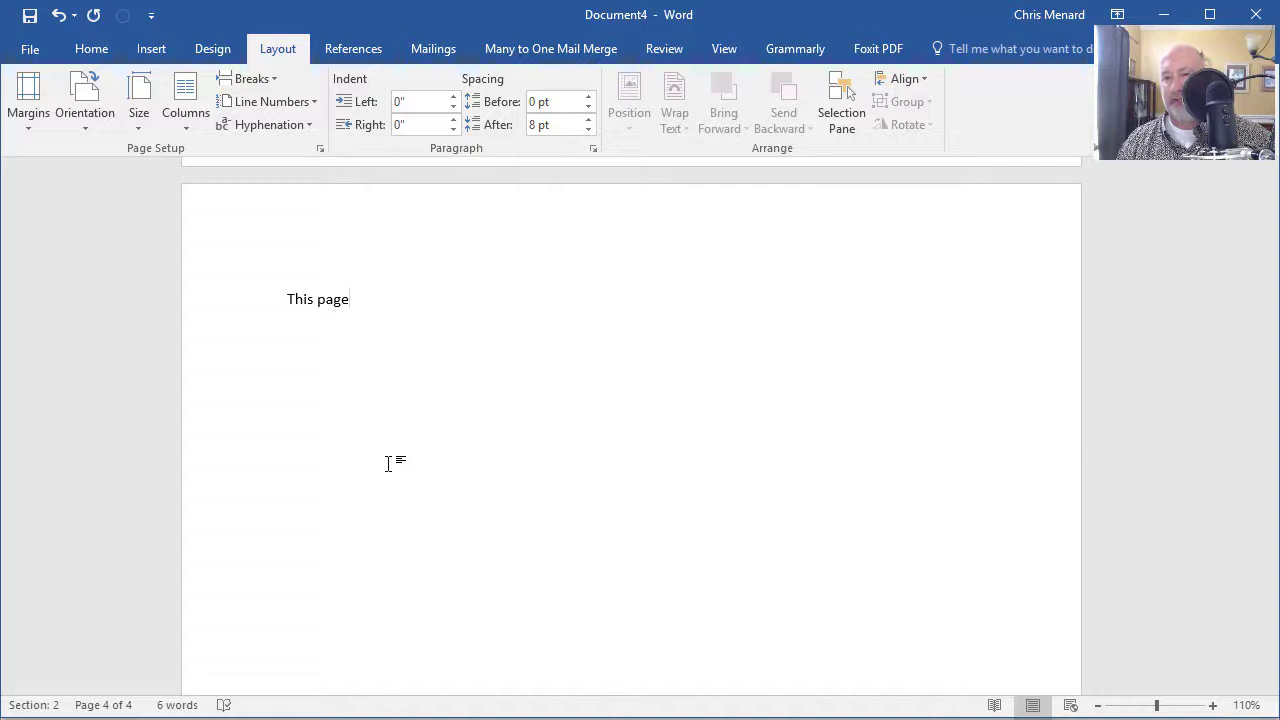
text(....)
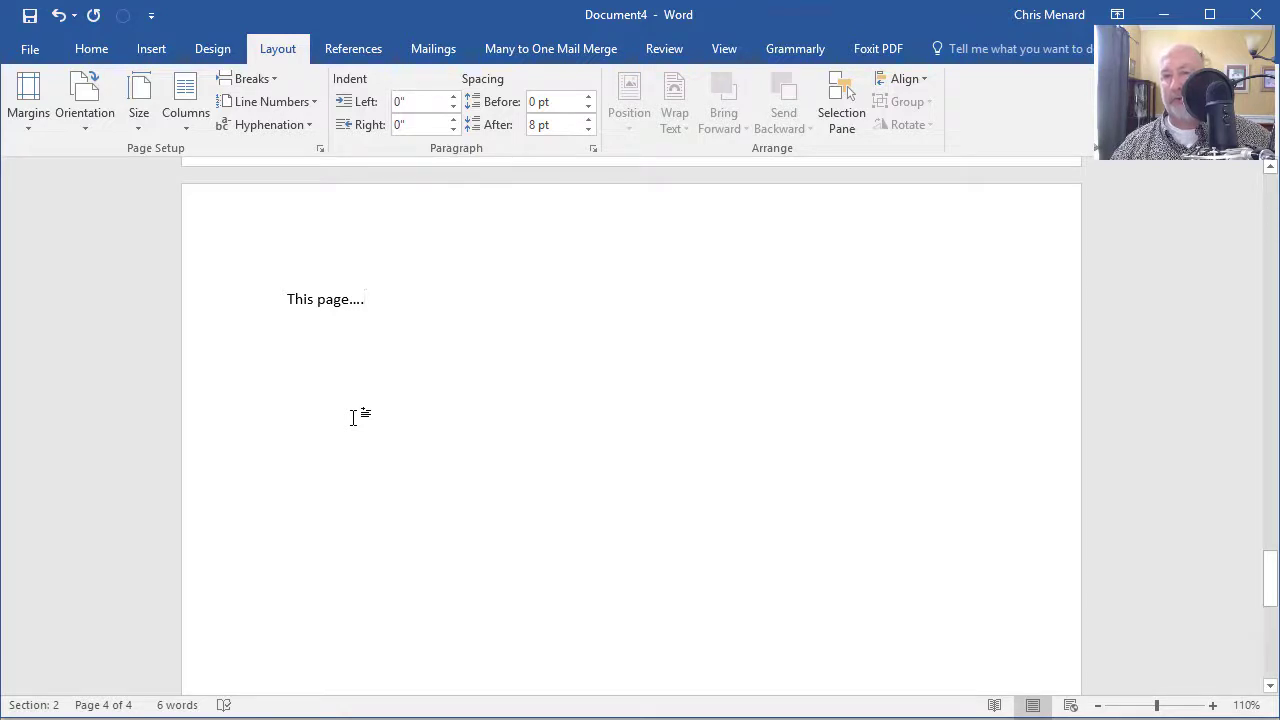
Insert a Next Page section break so Section 3 begins on page 5
scroll(353, 417, down, 1)
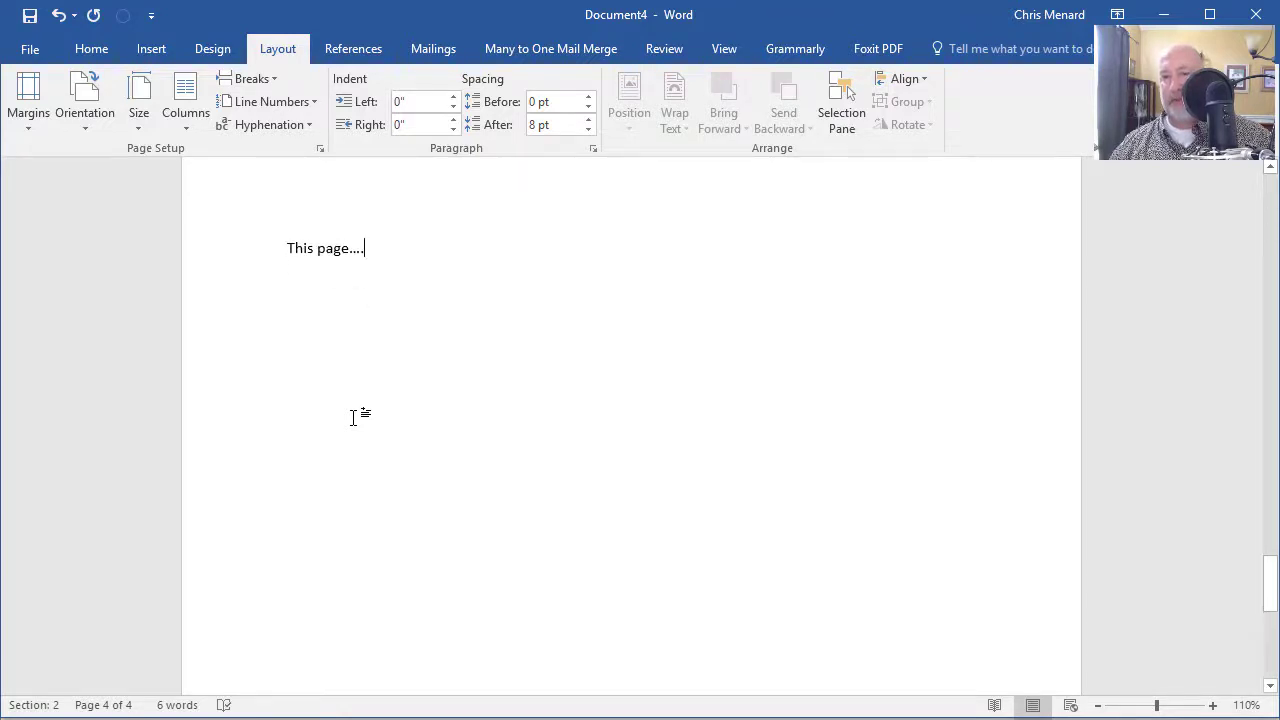
scroll(353, 417, down, 1)
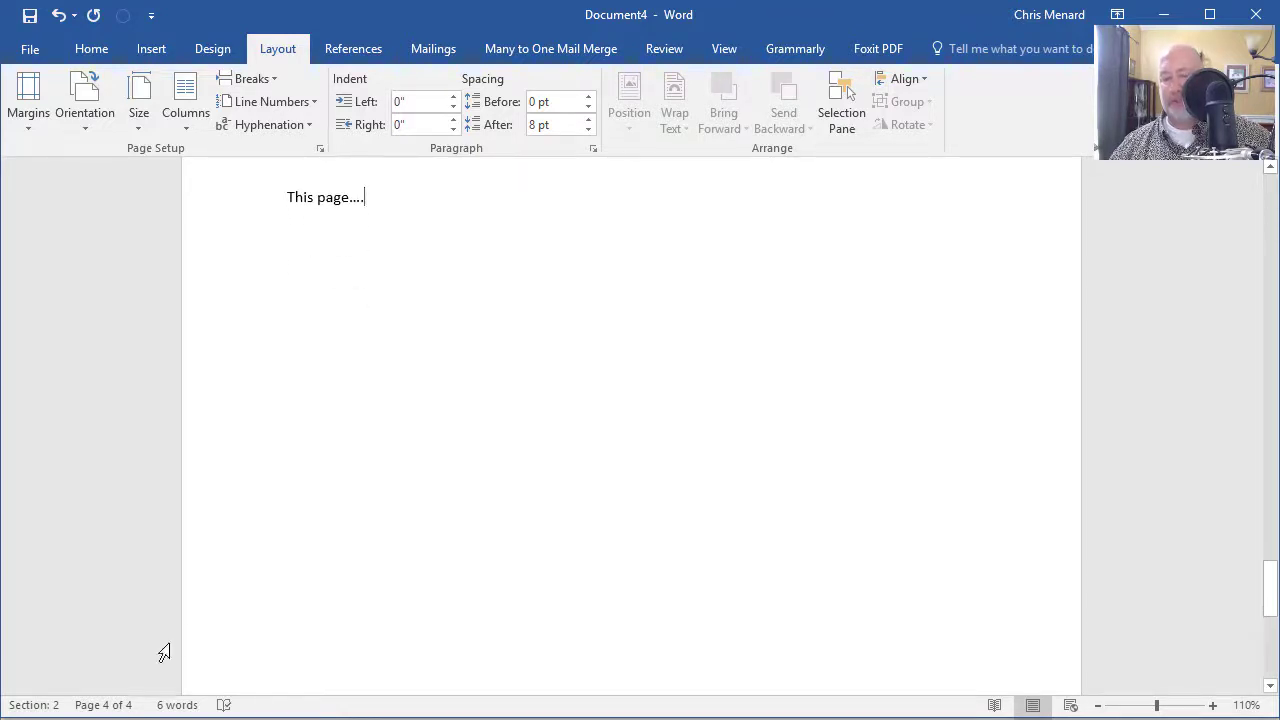
click(272, 80)
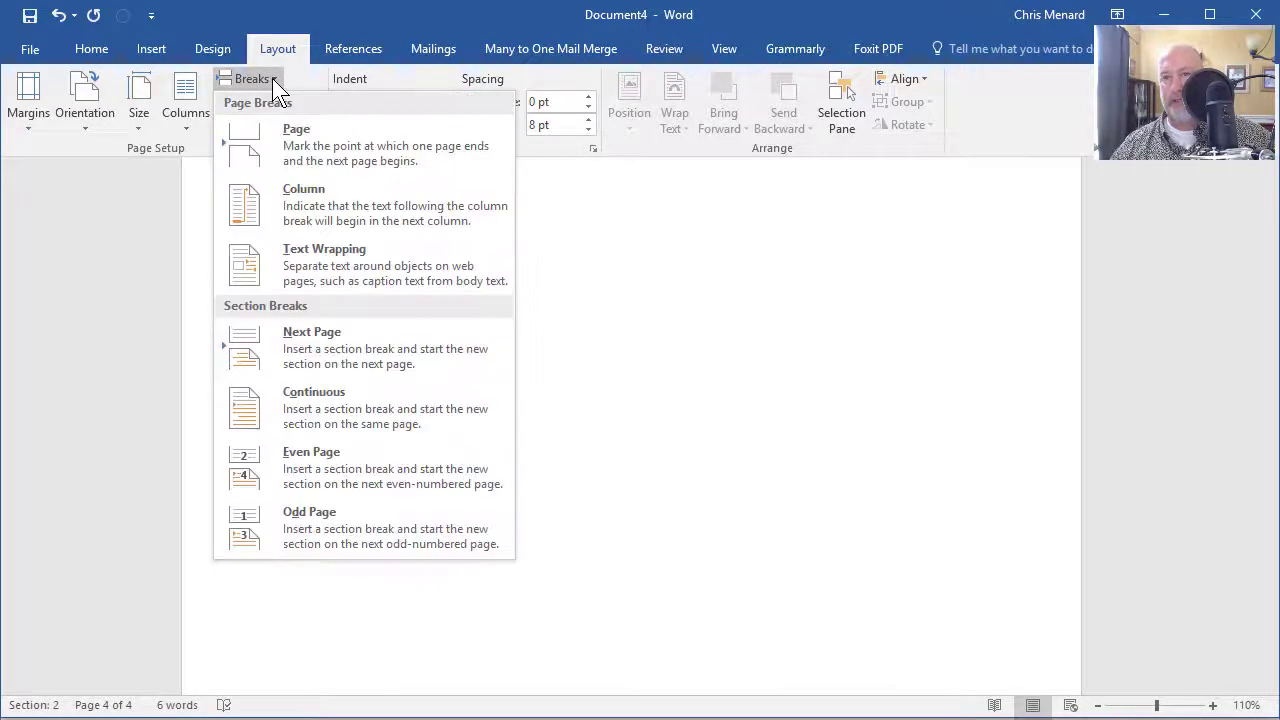
click(329, 347)
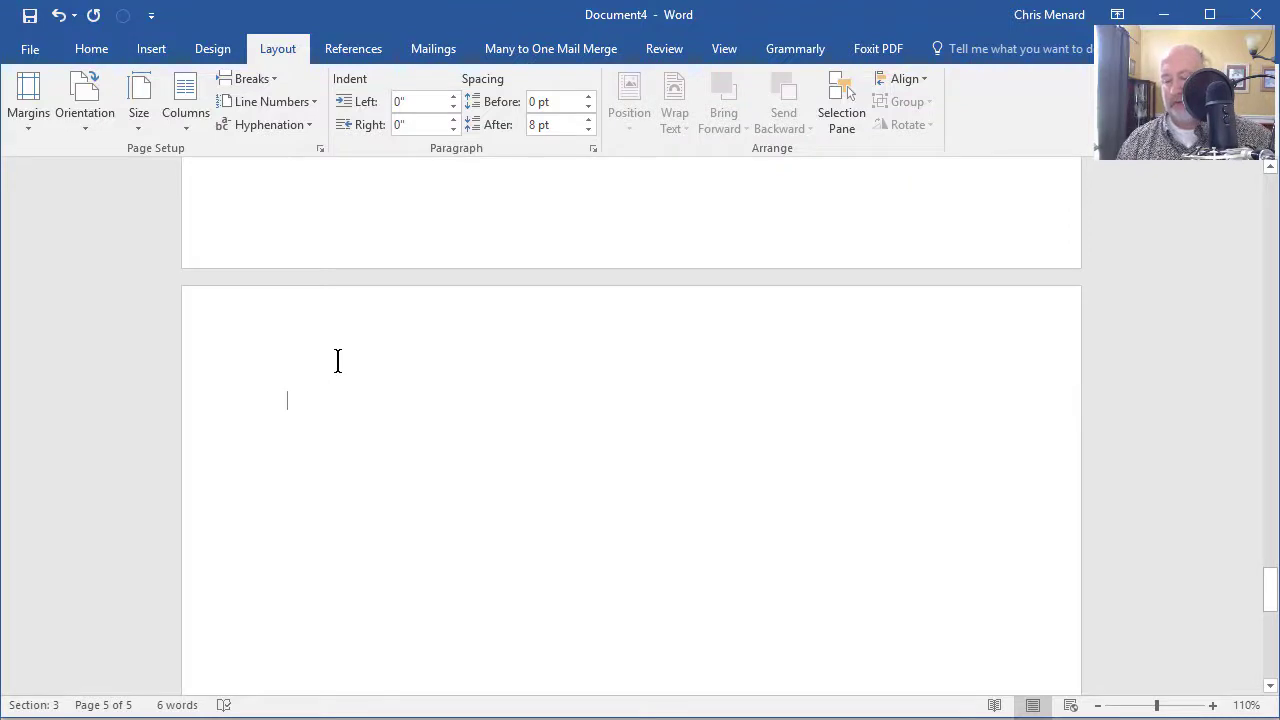
Fill Section 3 with sample text using =rand(20,5), then return to the document start
text(=rand)
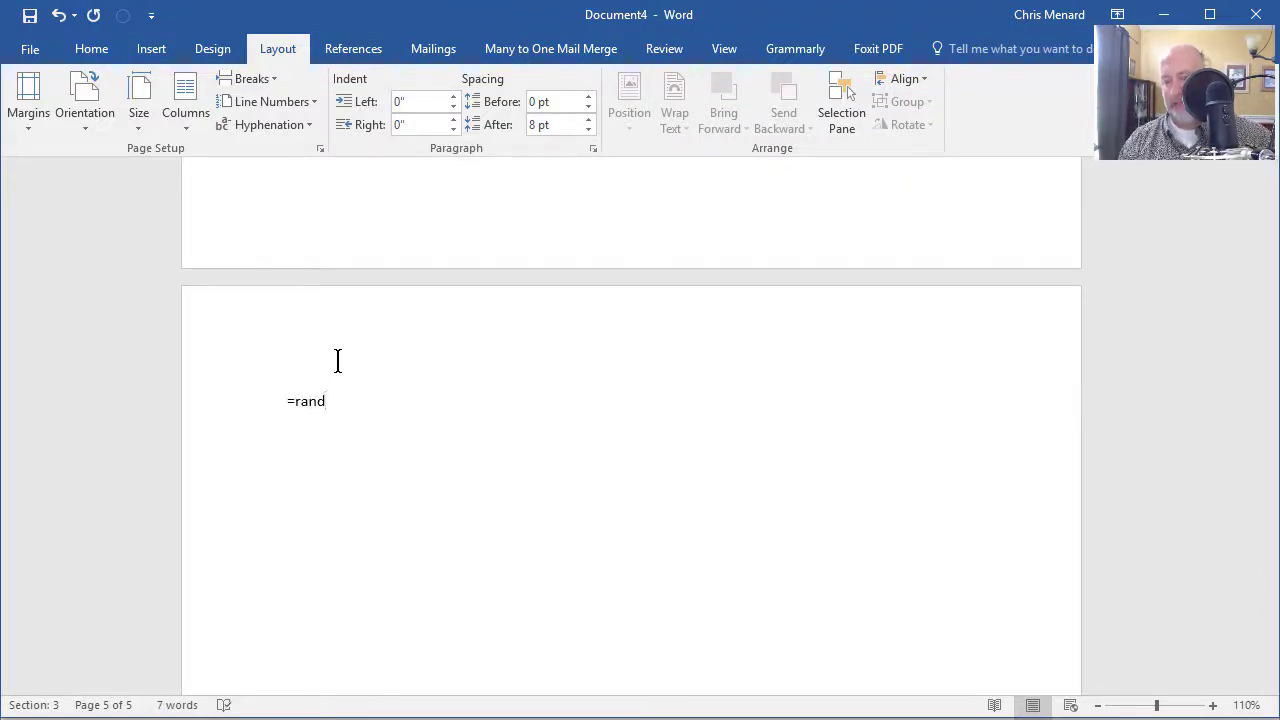
text((20)
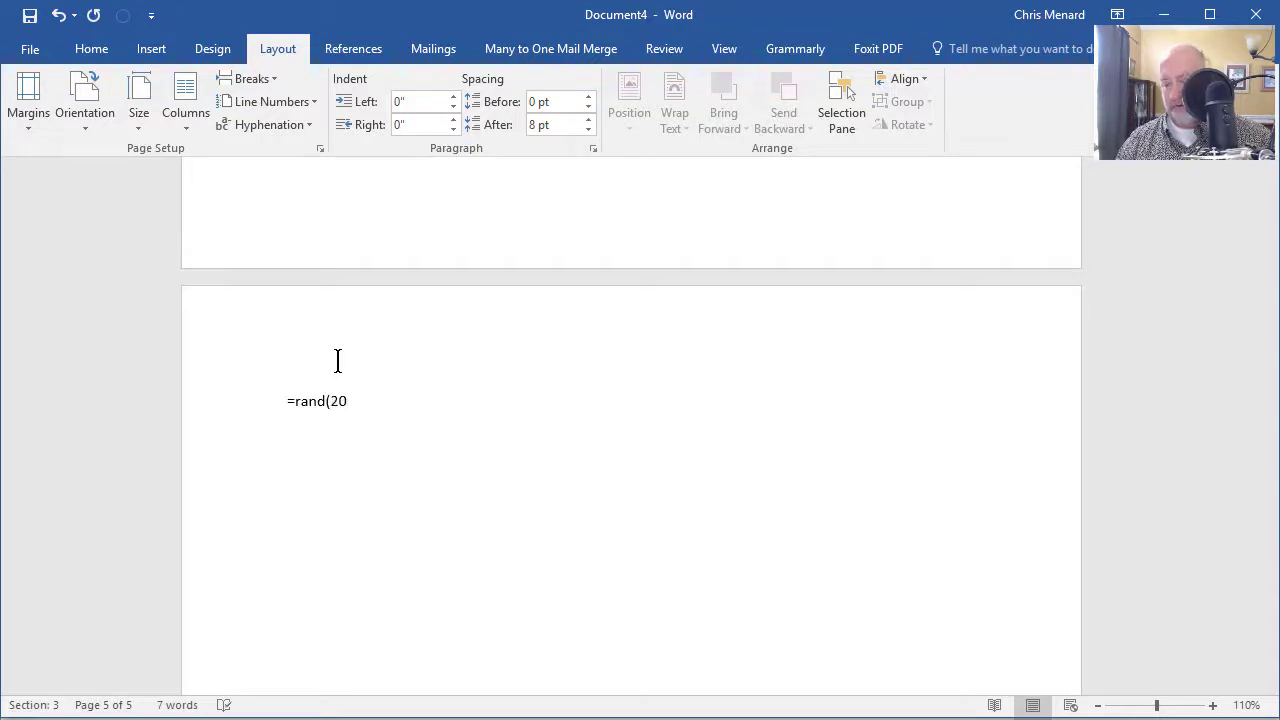
text(,5))
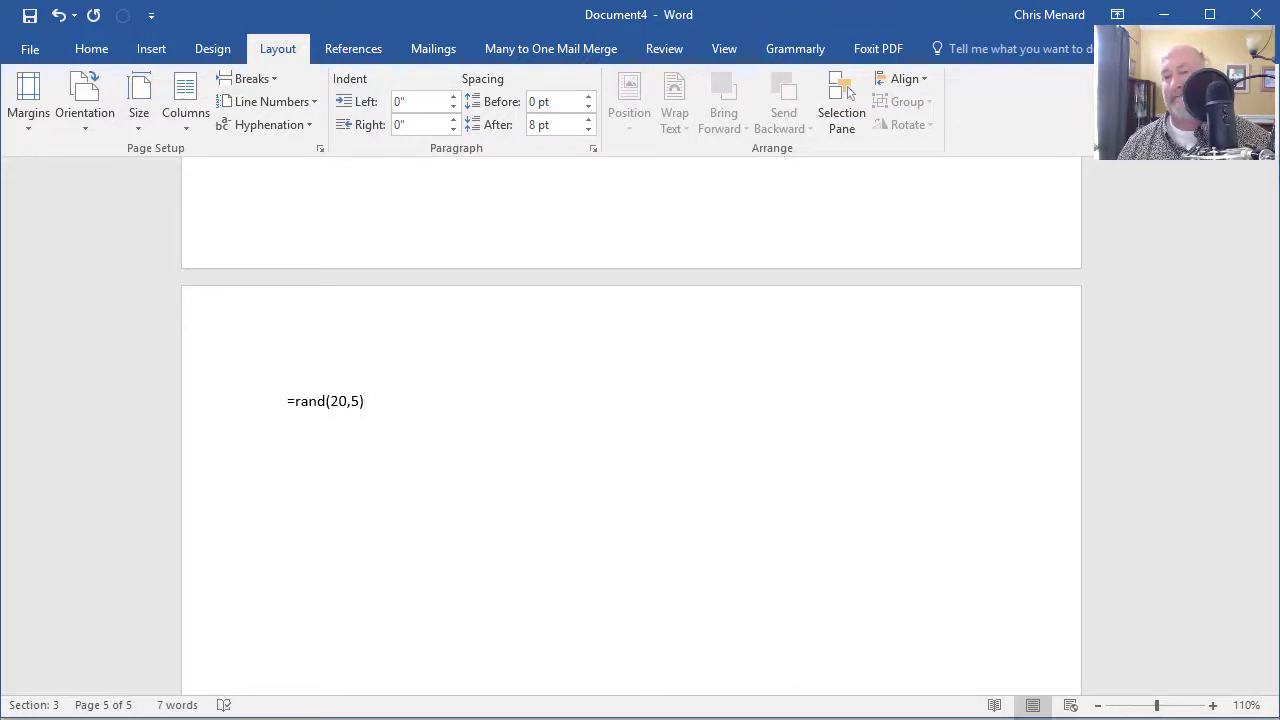
key(Return)
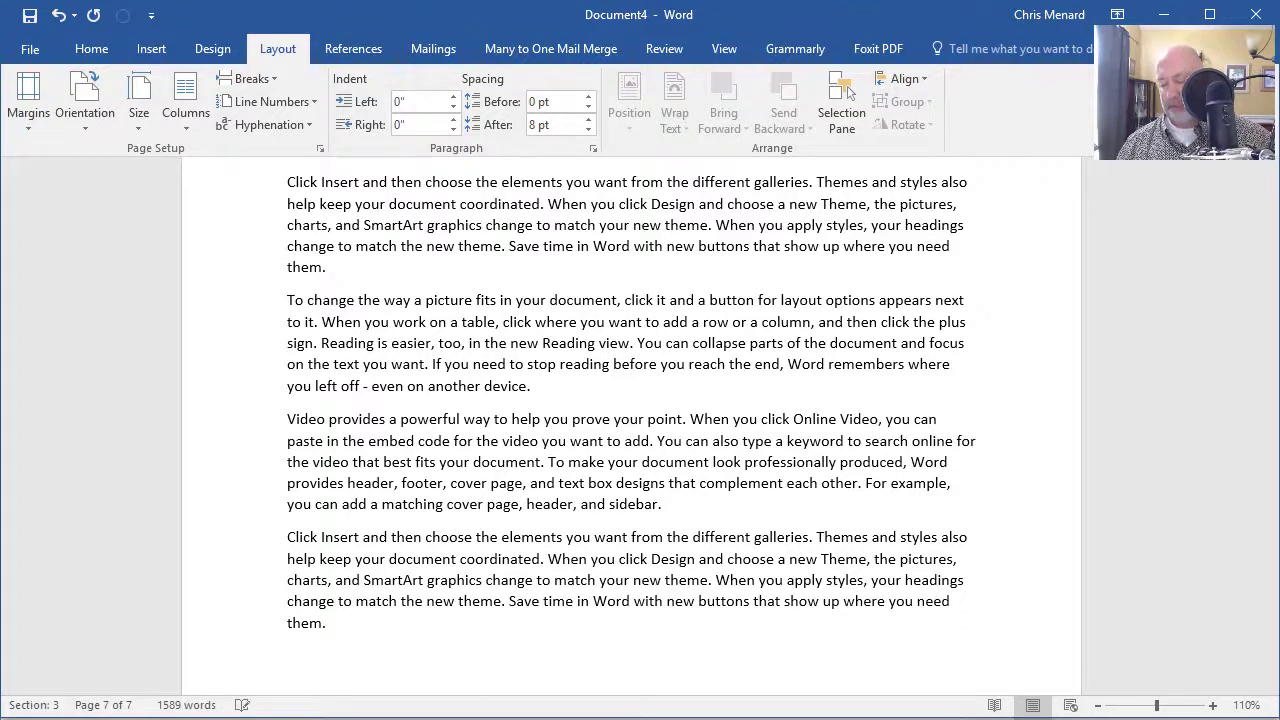
key(ctrl+Home)
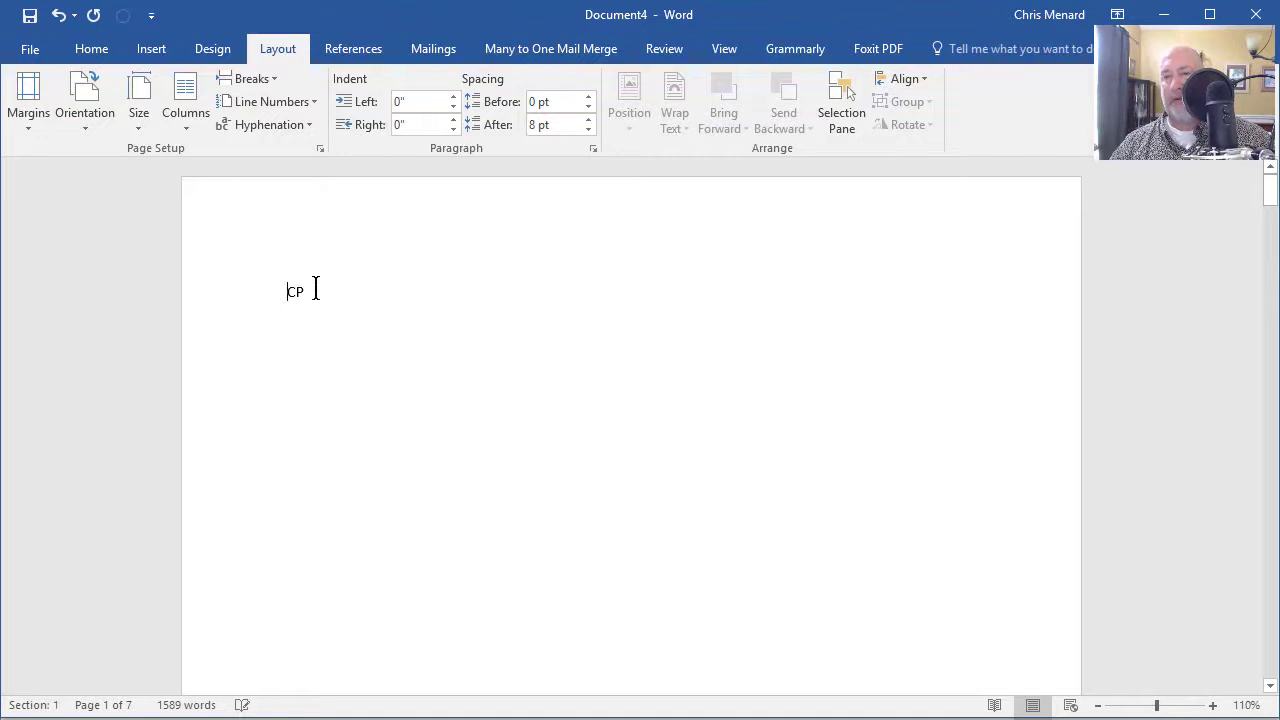
Place the insertion point at the end of TOC on page 3, in Section 2
scroll(330, 300, down, 3)
scroll(338, 310, up, 2)
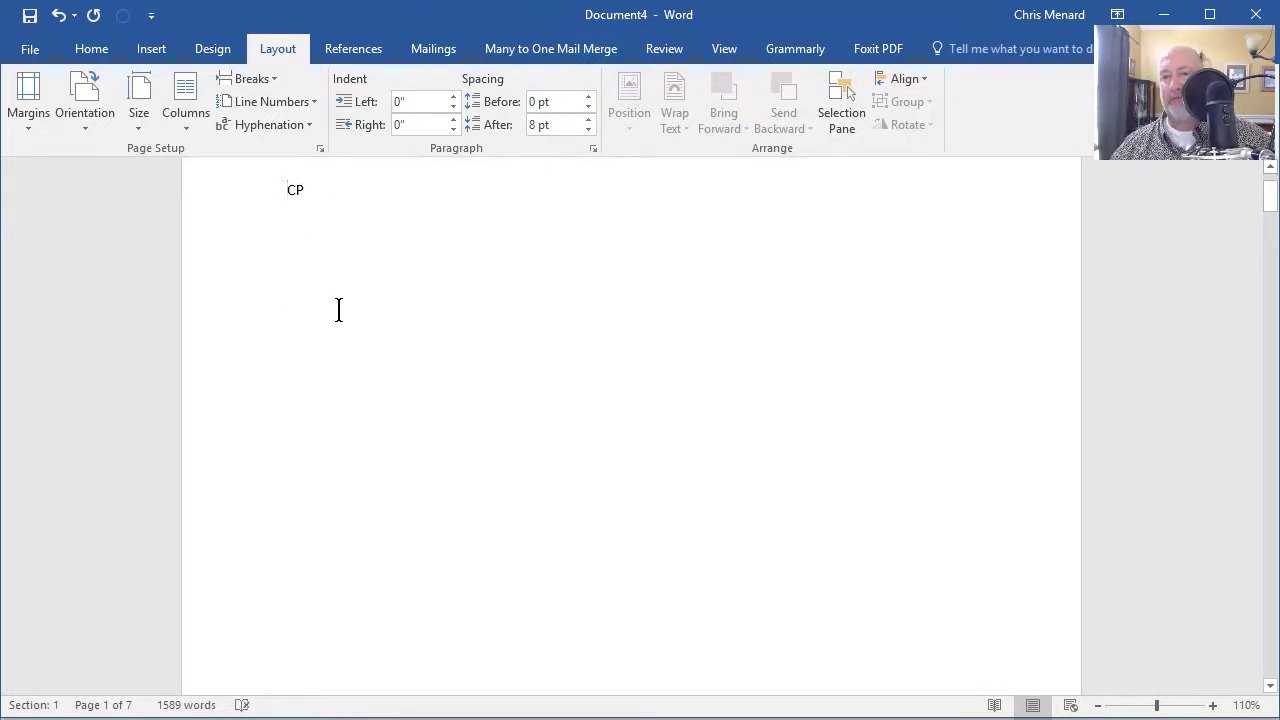
scroll(375, 280, down, 3)
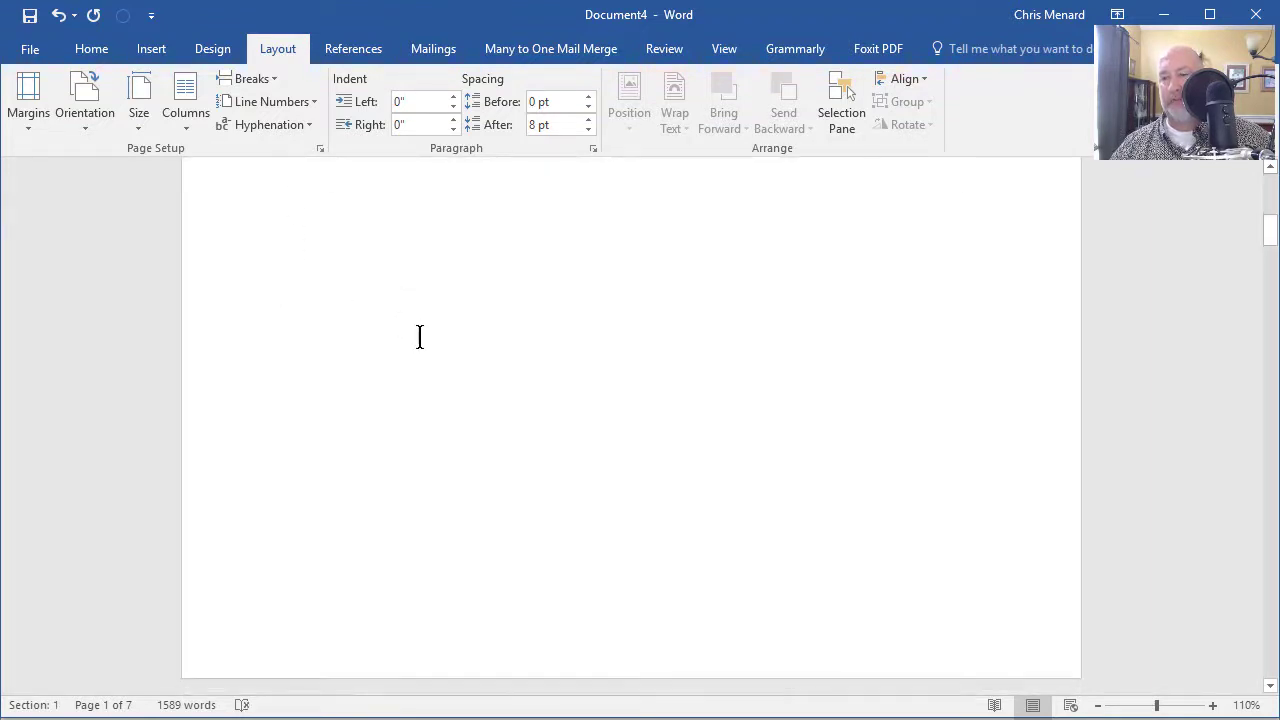
scroll(430, 420, down, 2)
scroll(591, 503, down, 3)
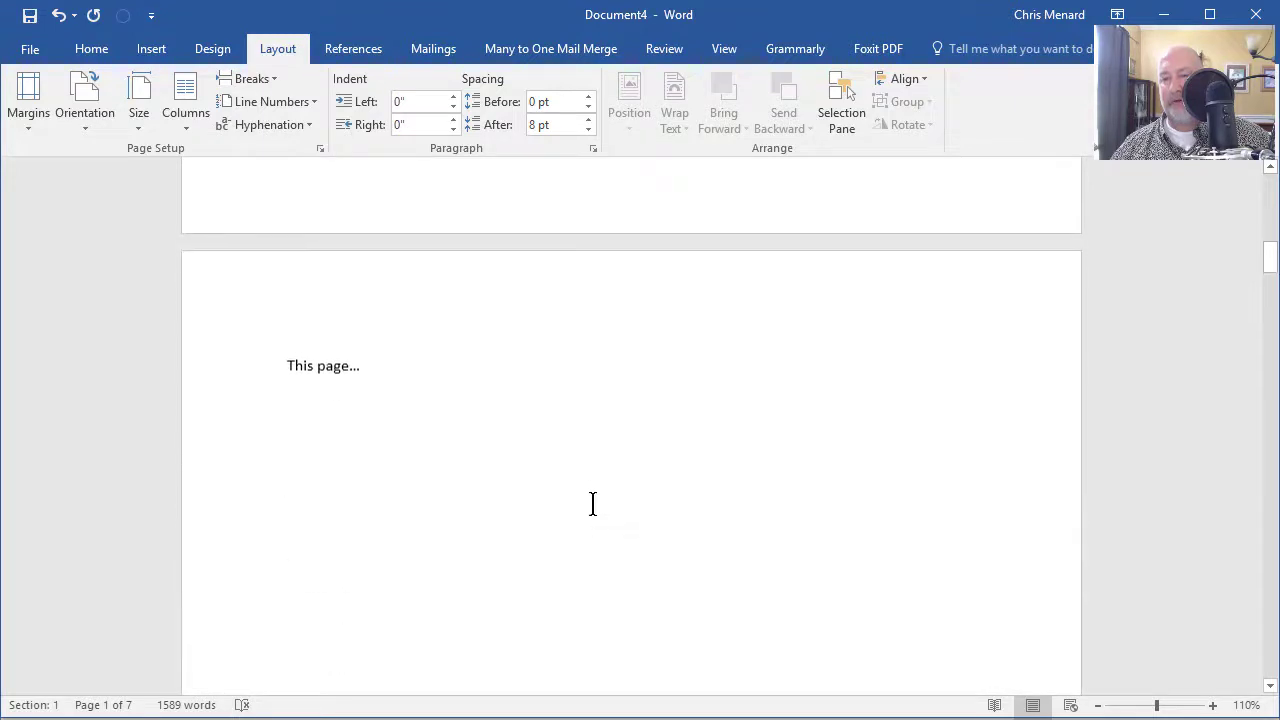
scroll(465, 393, down, 3)
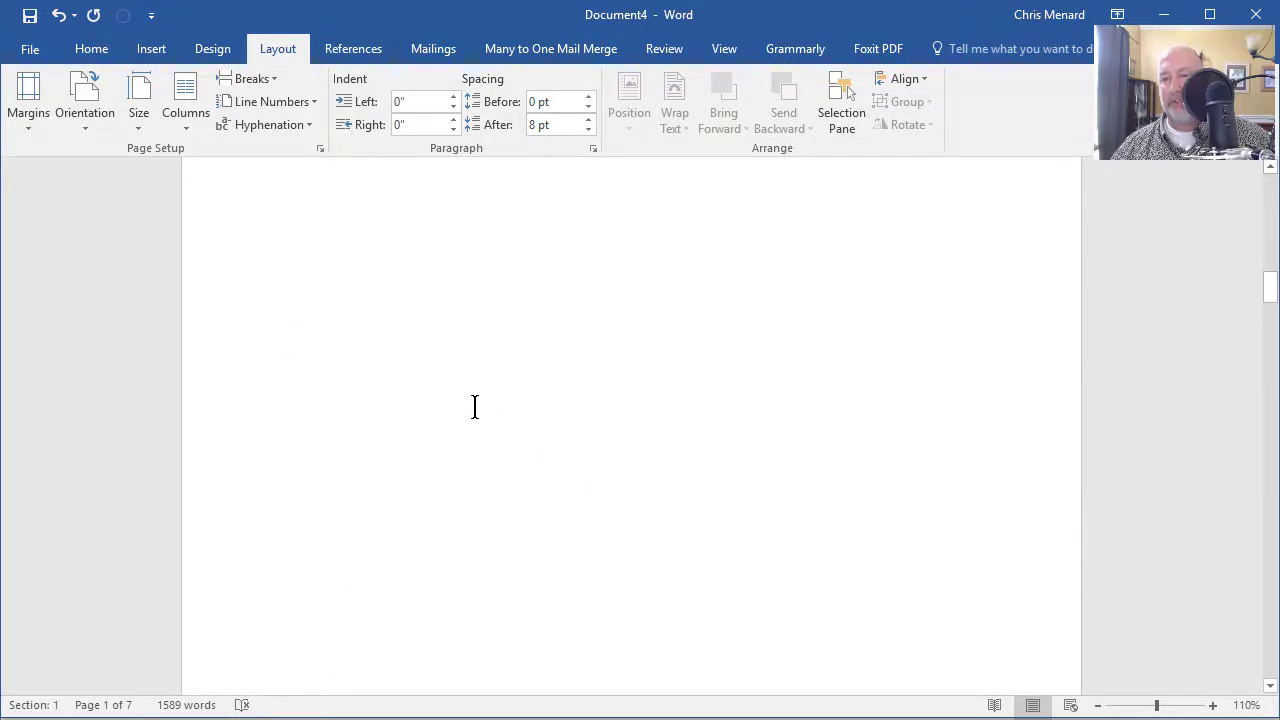
scroll(478, 416, down, 3)
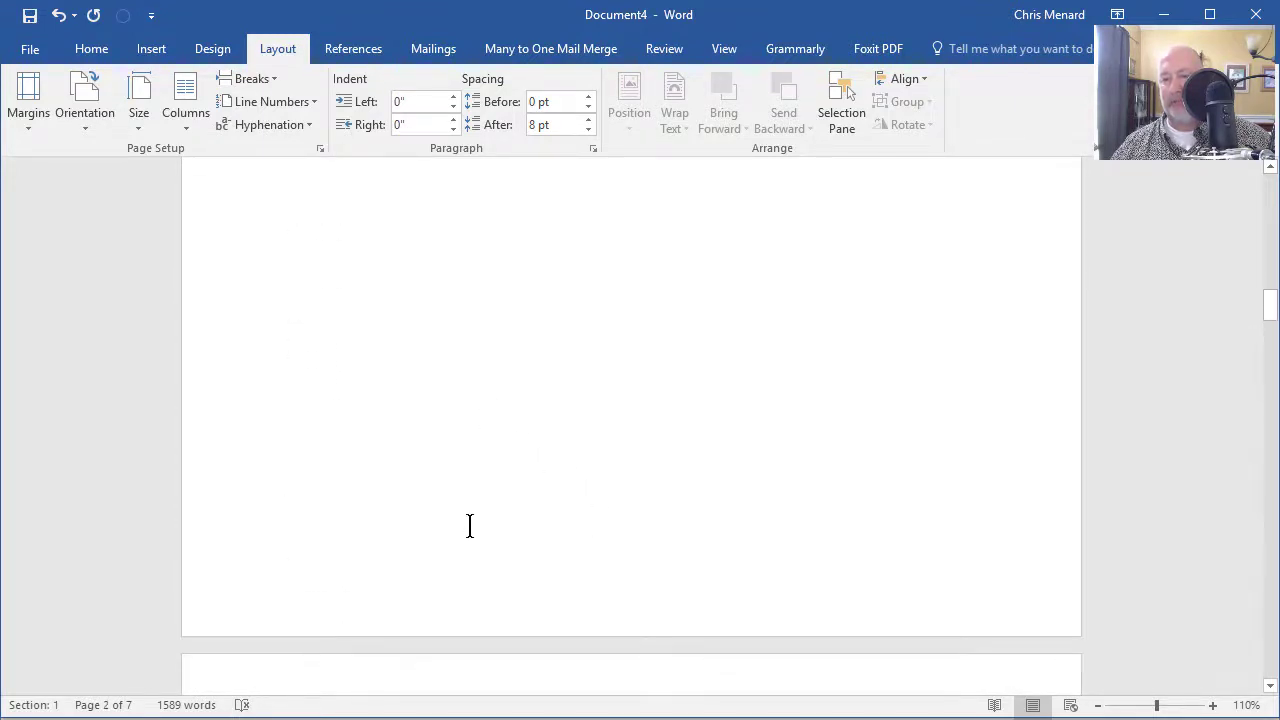
scroll(477, 595, down, 3)
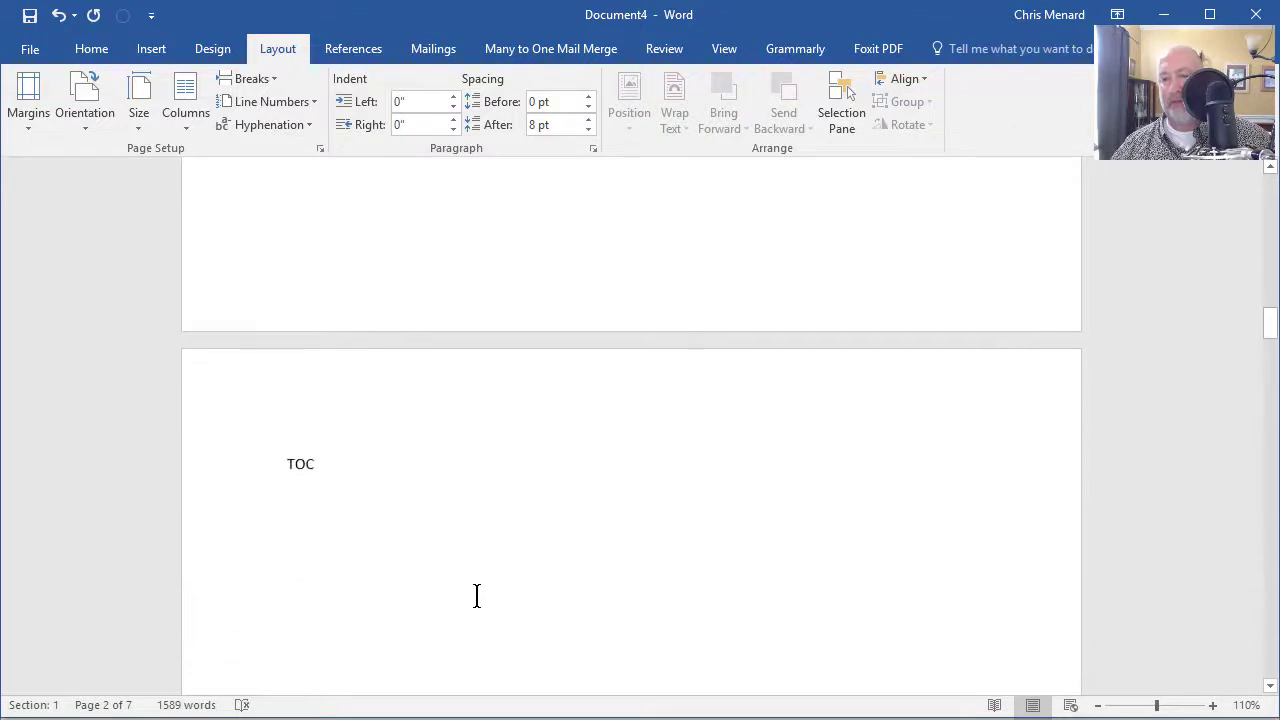
scroll(476, 595, down, 3)
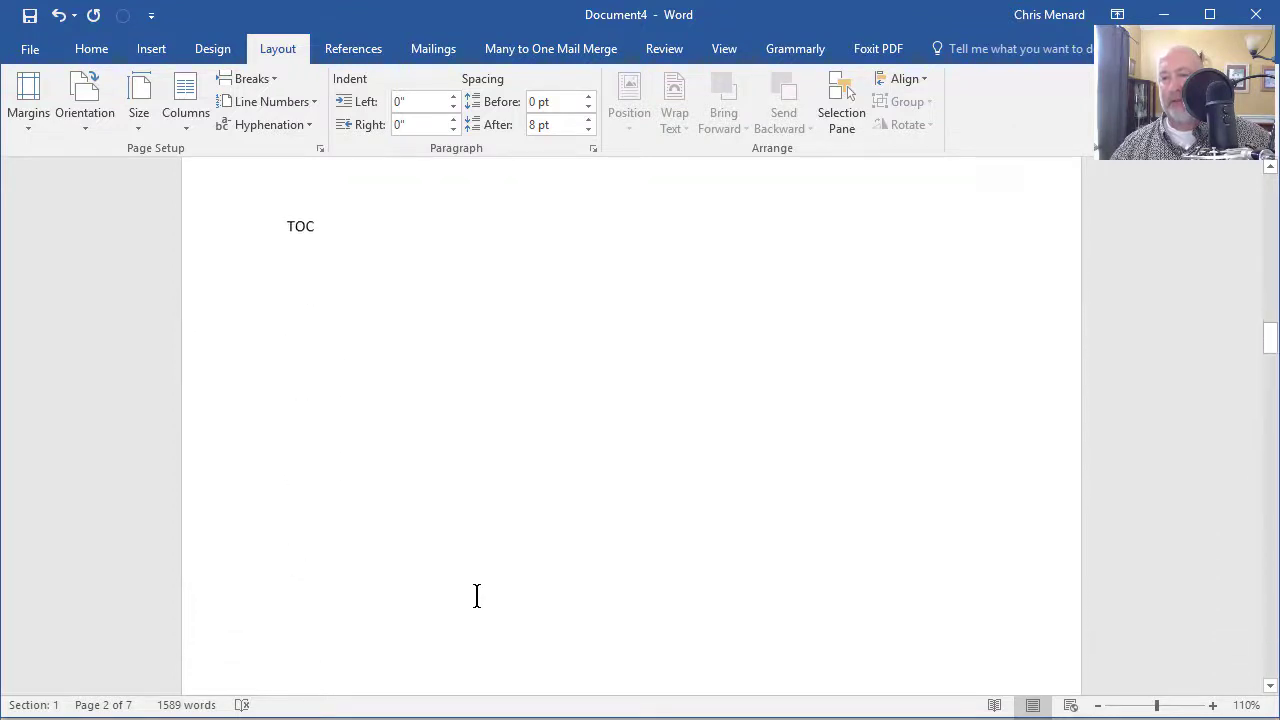
click(340, 206)
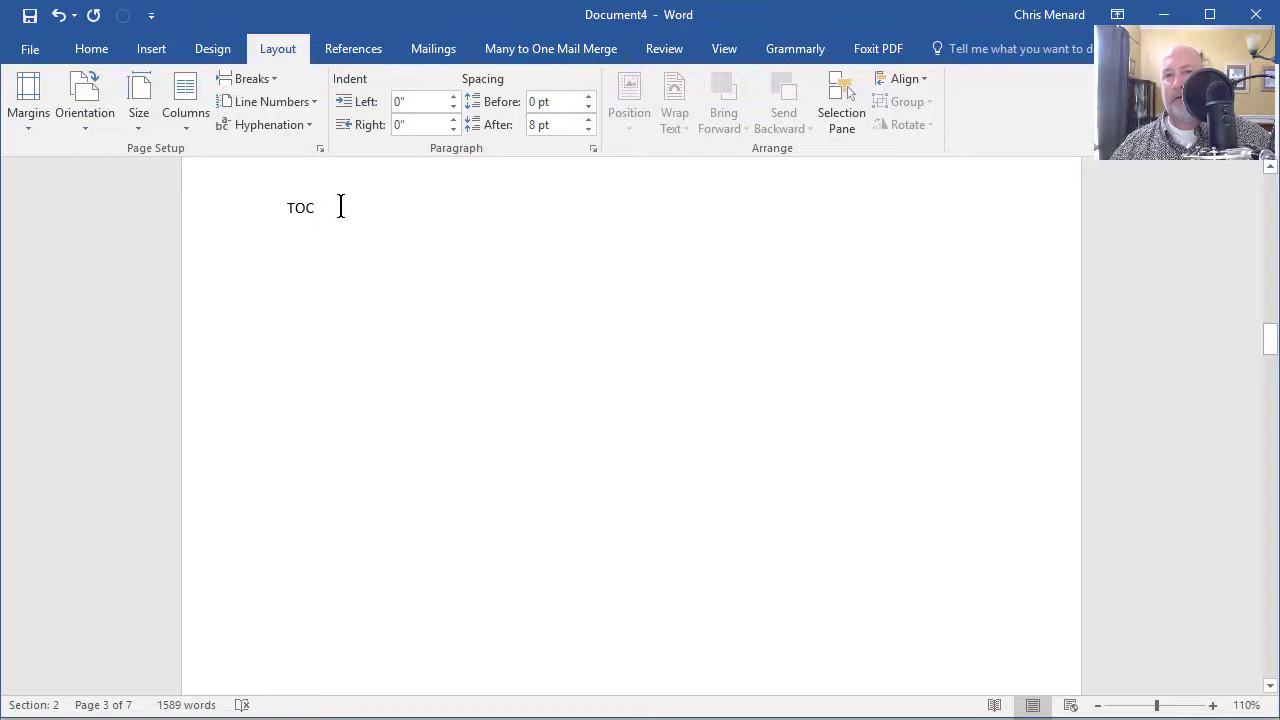
Add a Blank footer to Section 2 and delete its [Type here] placeholder
click(158, 45)
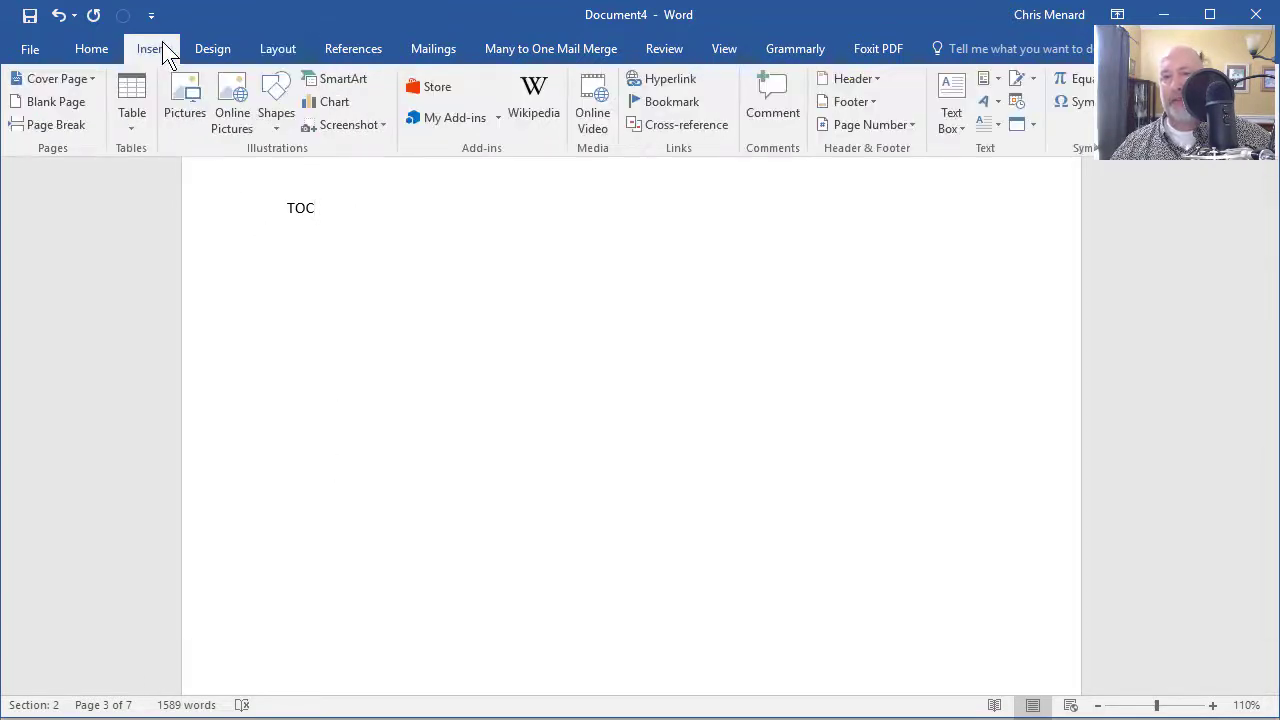
click(855, 102)
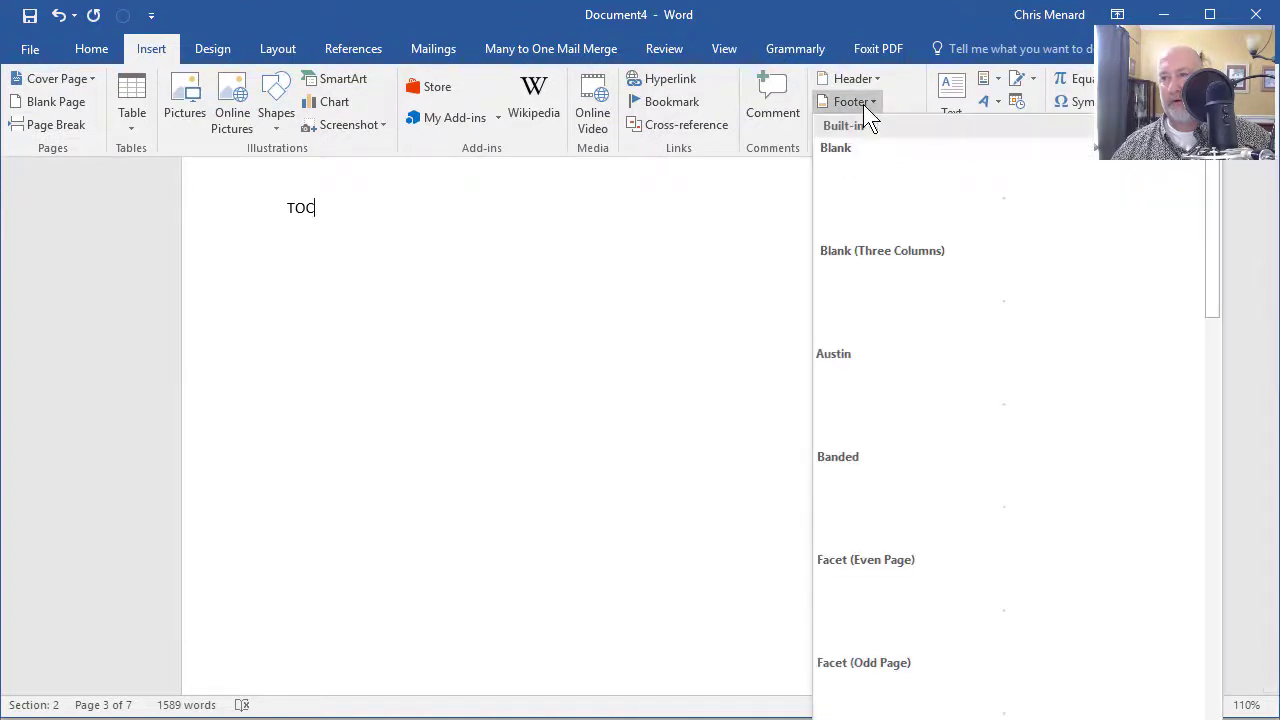
click(966, 228)
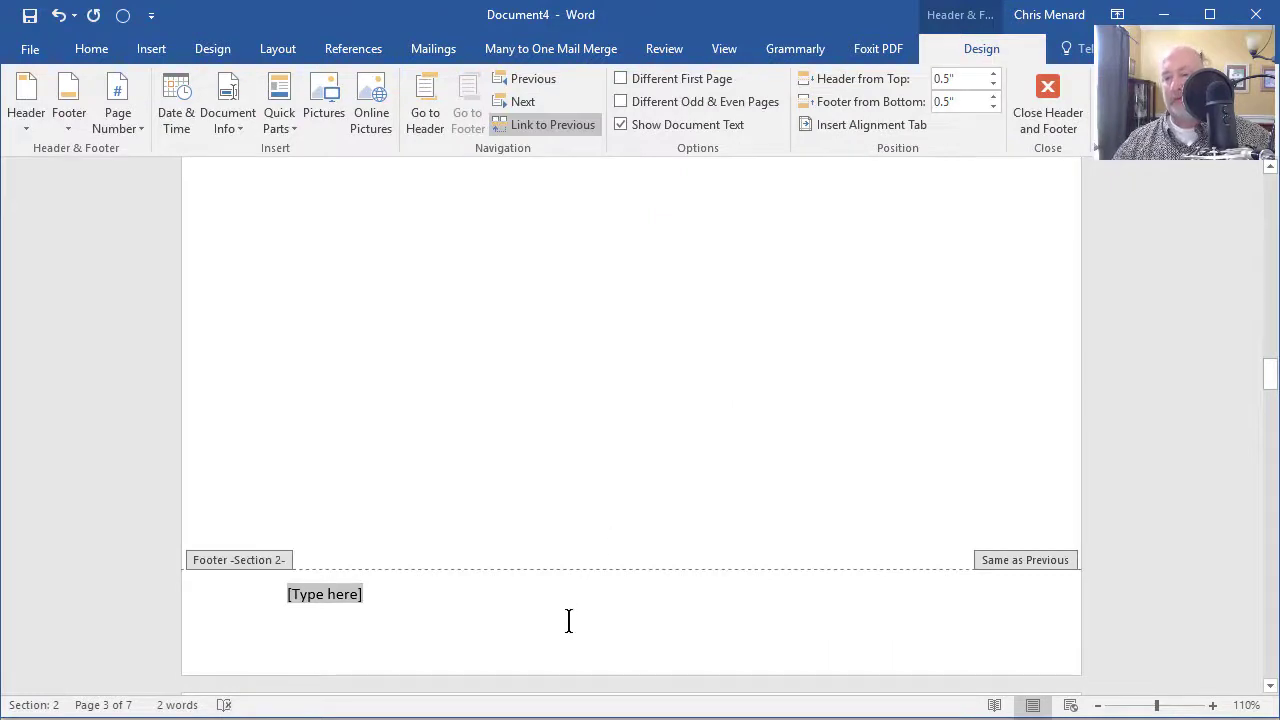
key(Delete)
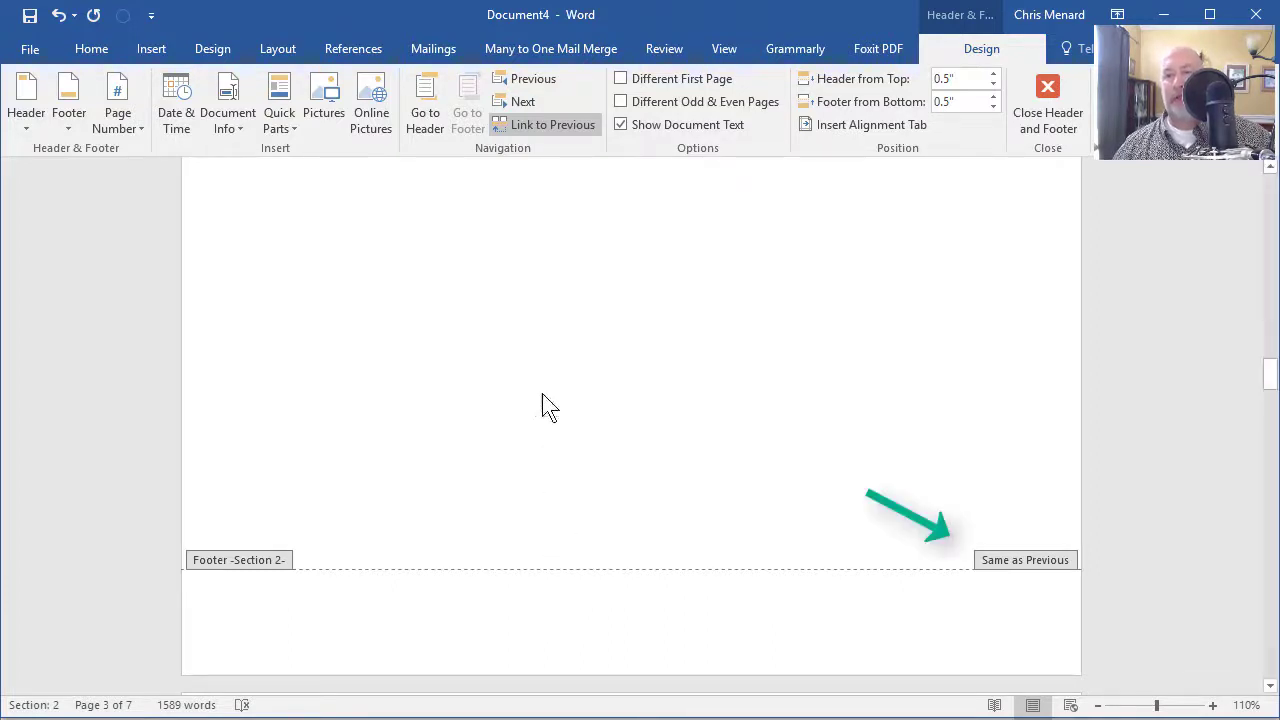
Turn off Link to Previous for Section 2's footer and enable Different Odd & Even Pages
click(553, 130)
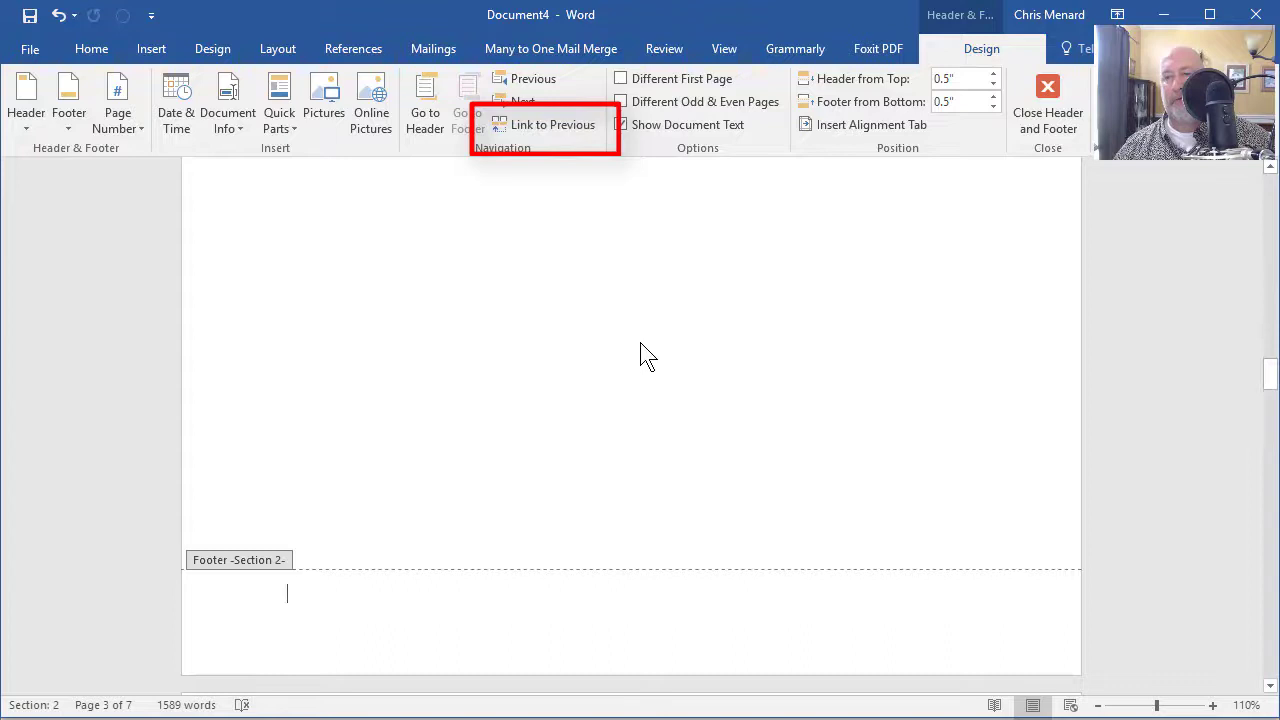
click(620, 103)
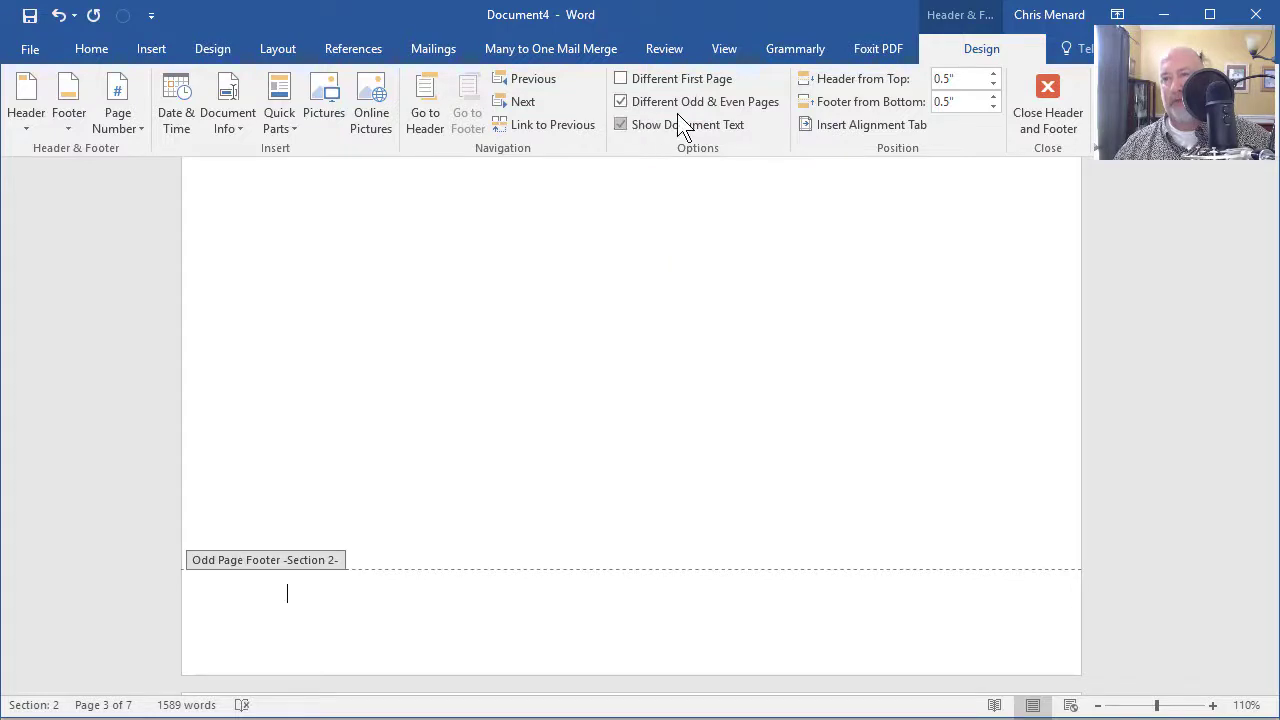
click(620, 103)
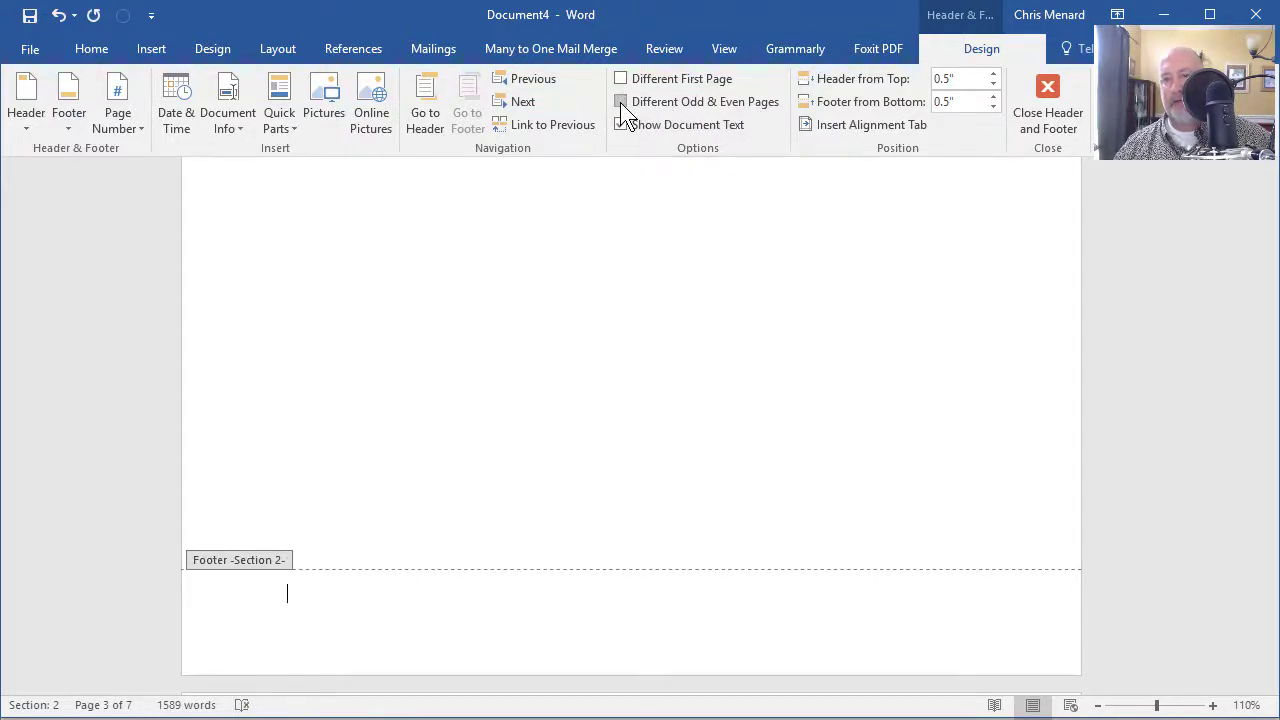
click(620, 103)
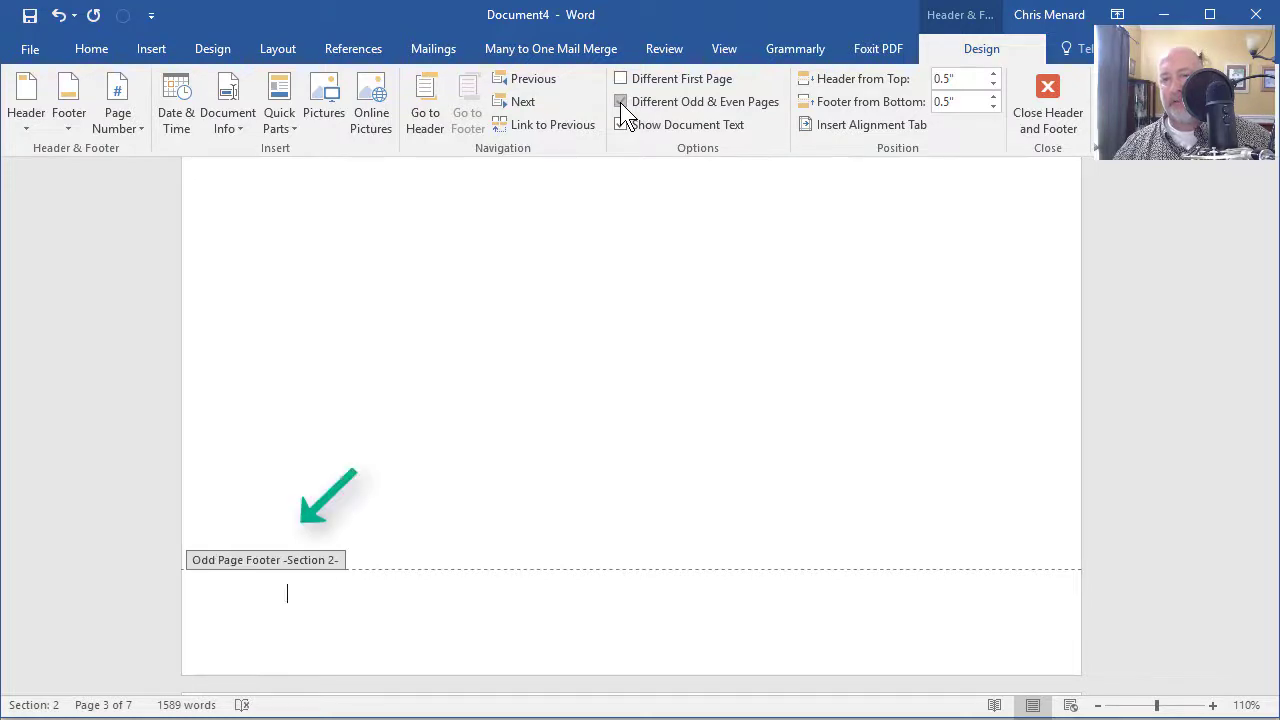
click(620, 103)
click(621, 104)
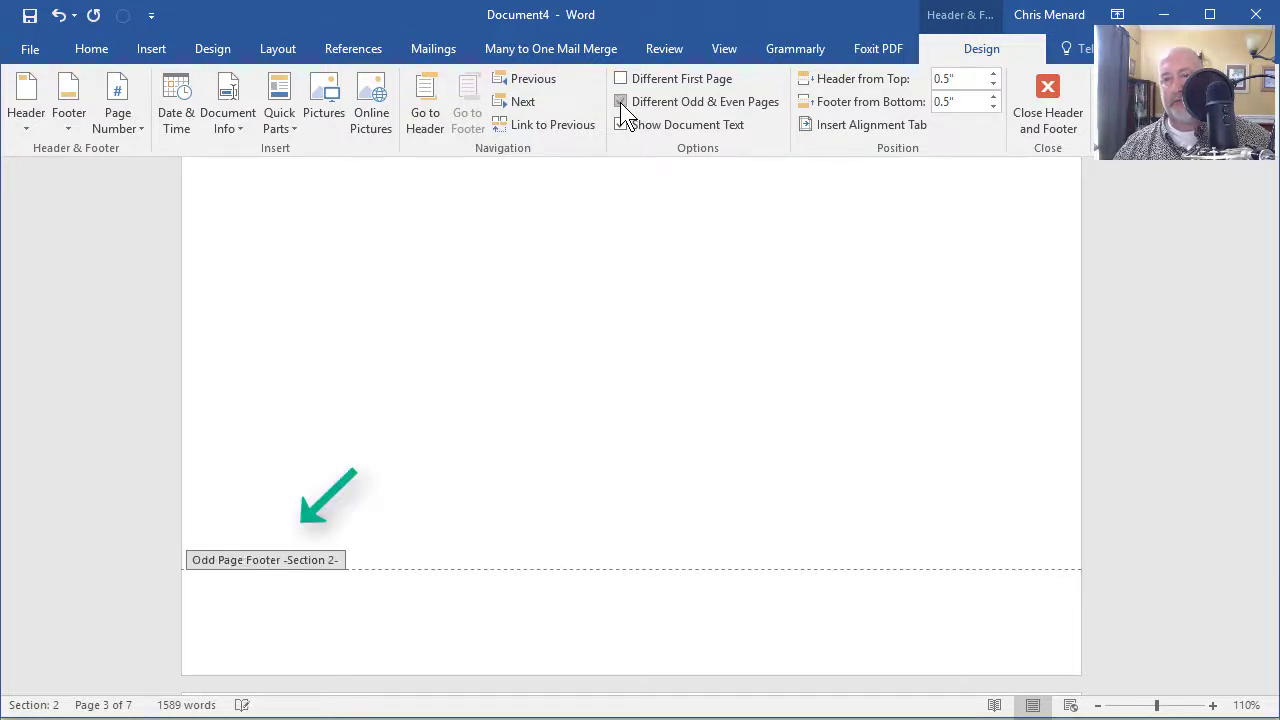
click(621, 104)
click(621, 104)
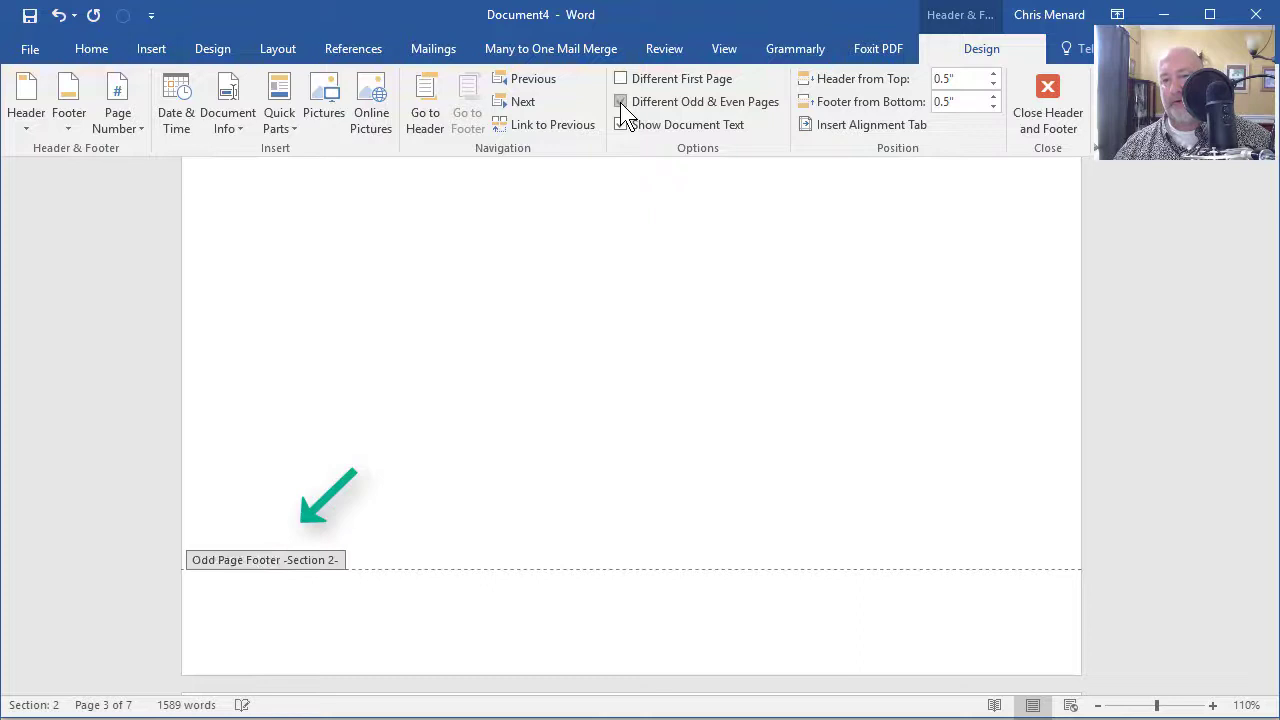
click(621, 104)
click(621, 104)
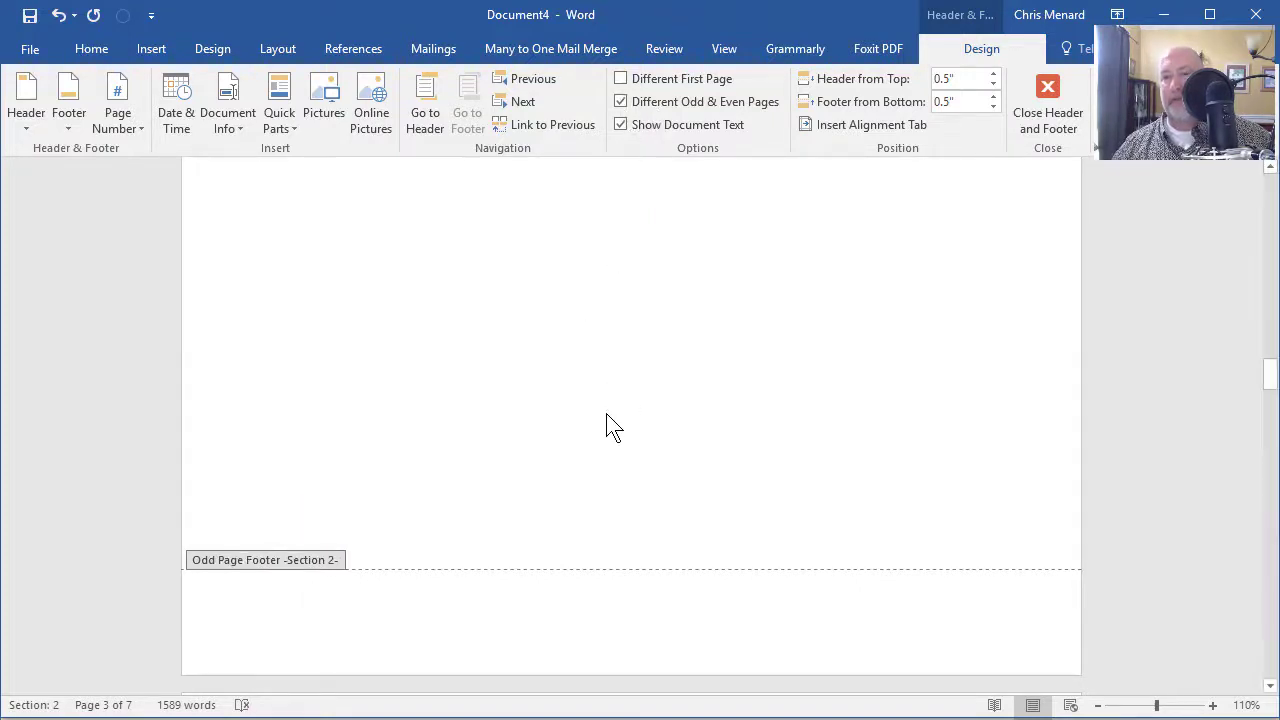
scroll(600, 450, down, 1)
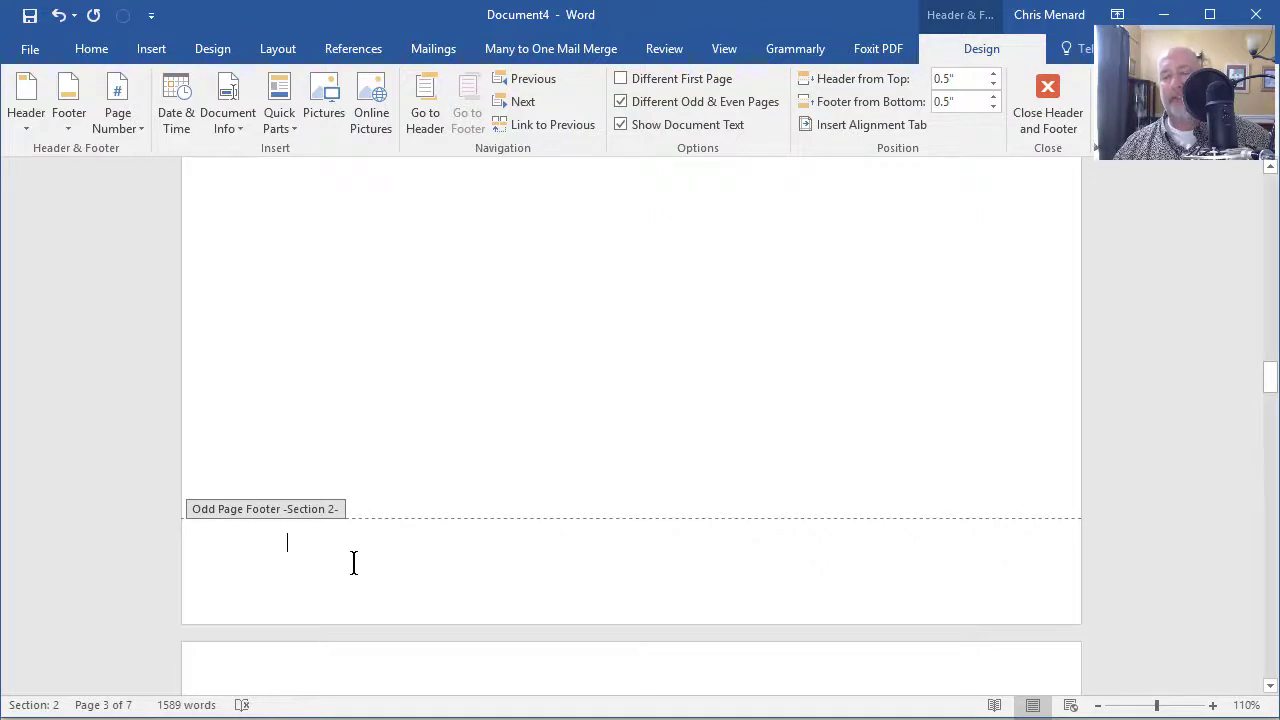
Format Section 2 page numbers as A, B, C starting at A
click(115, 128)
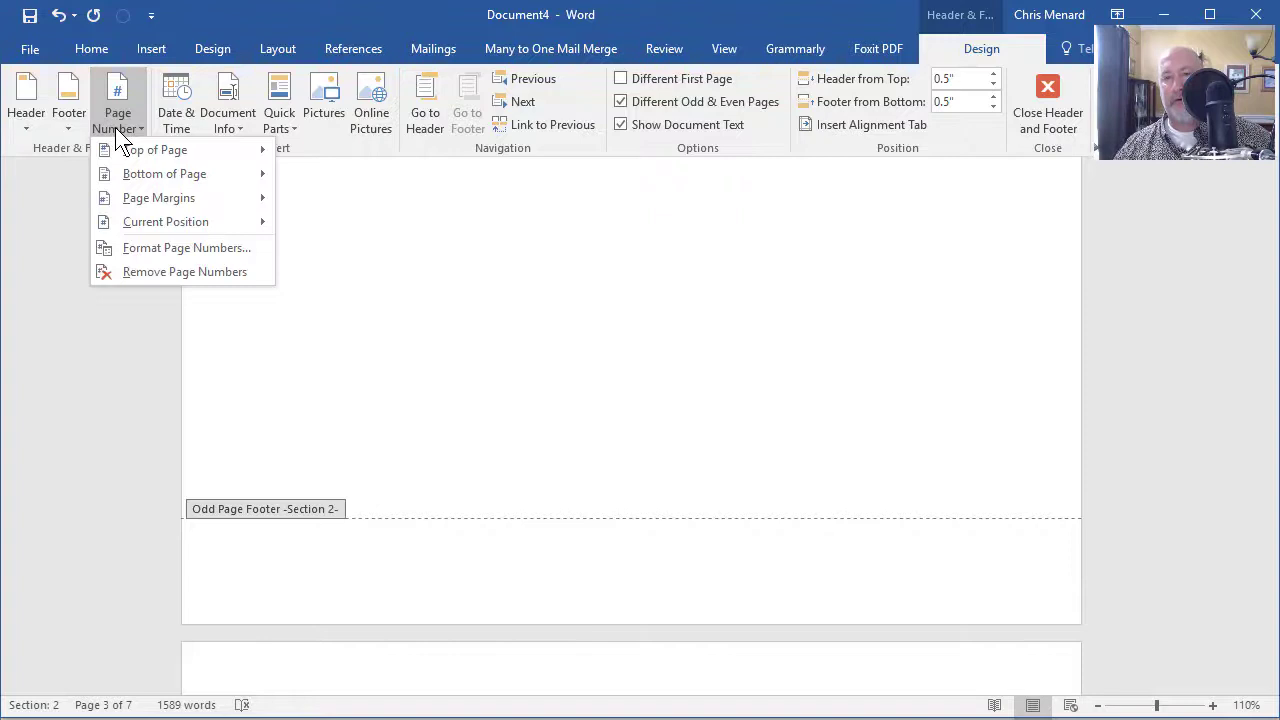
click(150, 248)
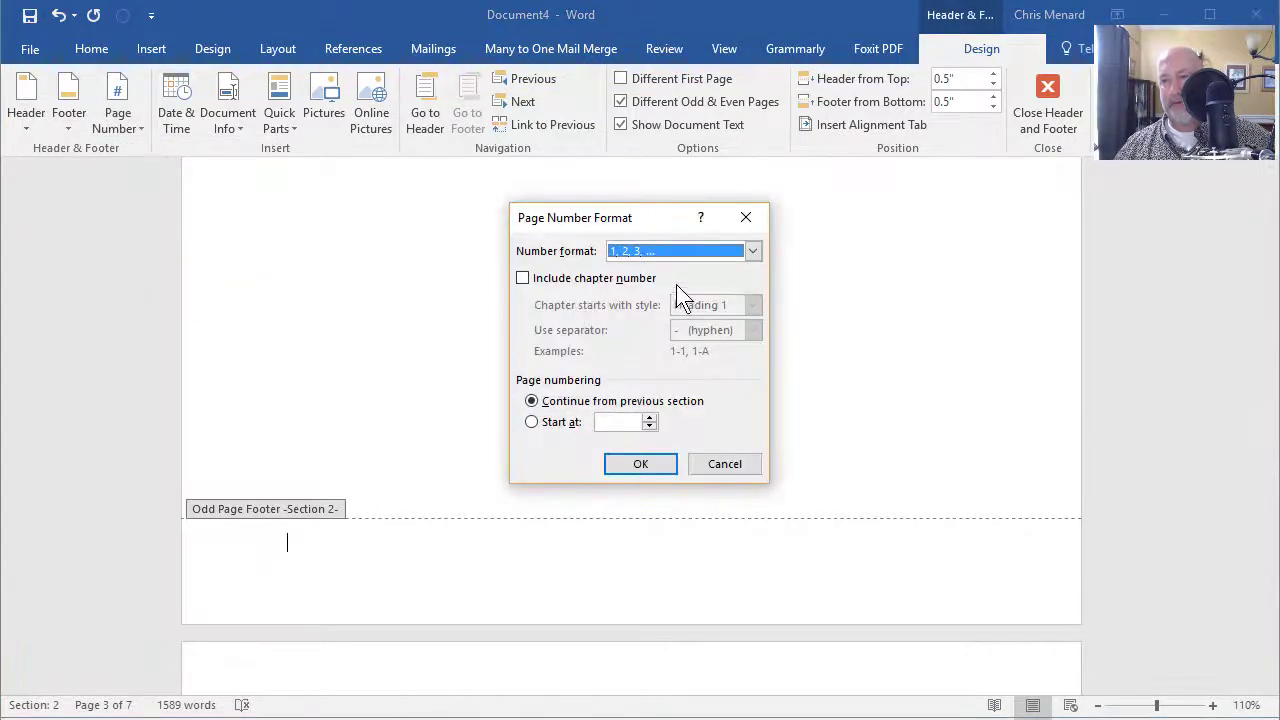
click(697, 253)
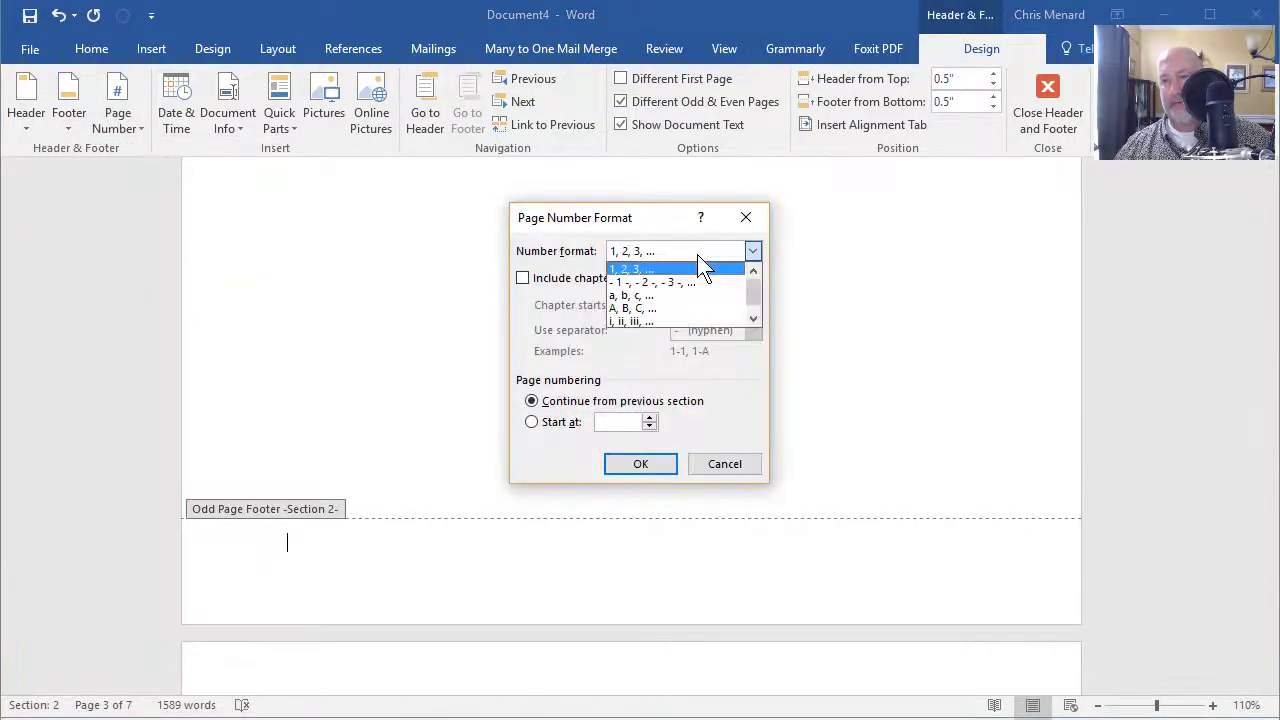
click(753, 318)
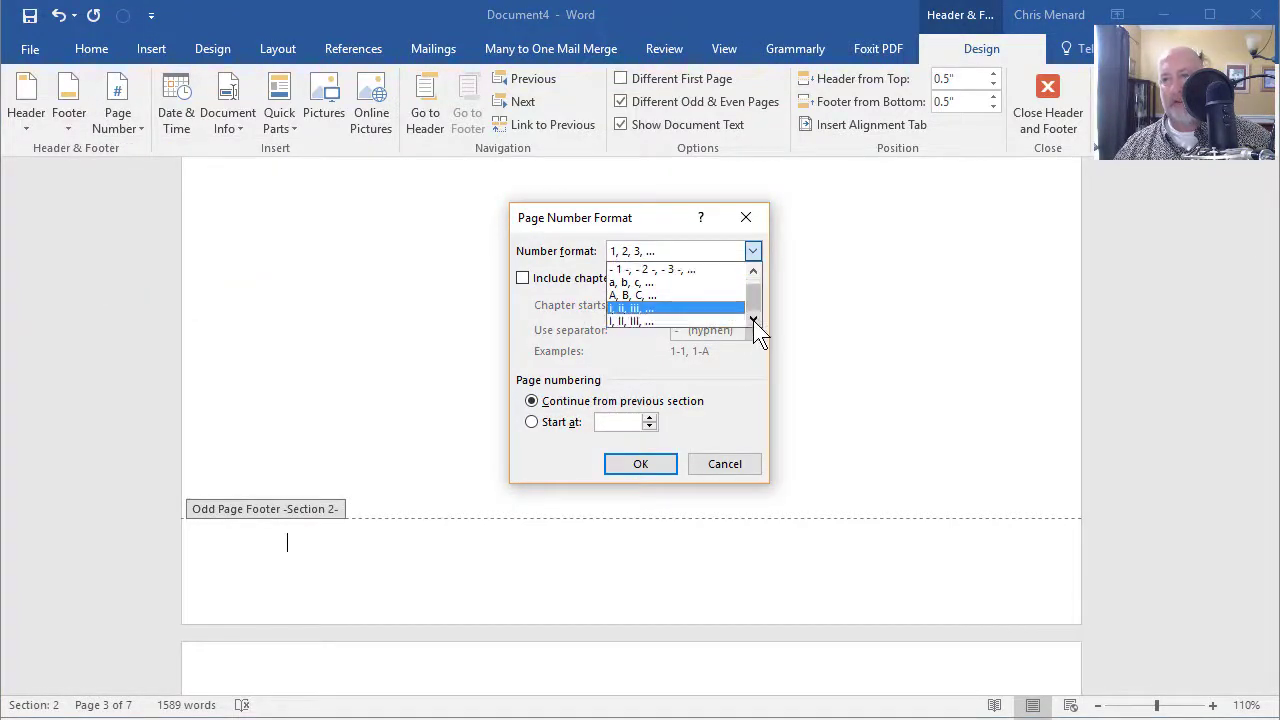
click(648, 296)
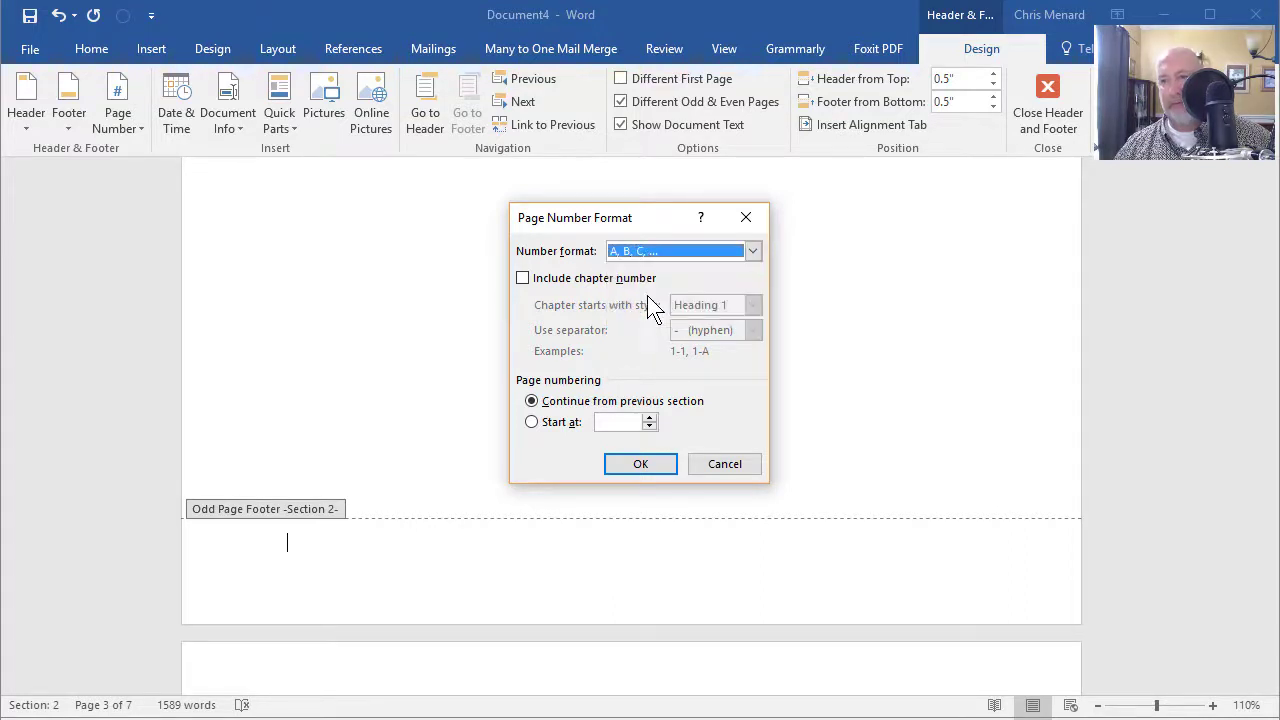
click(545, 424)
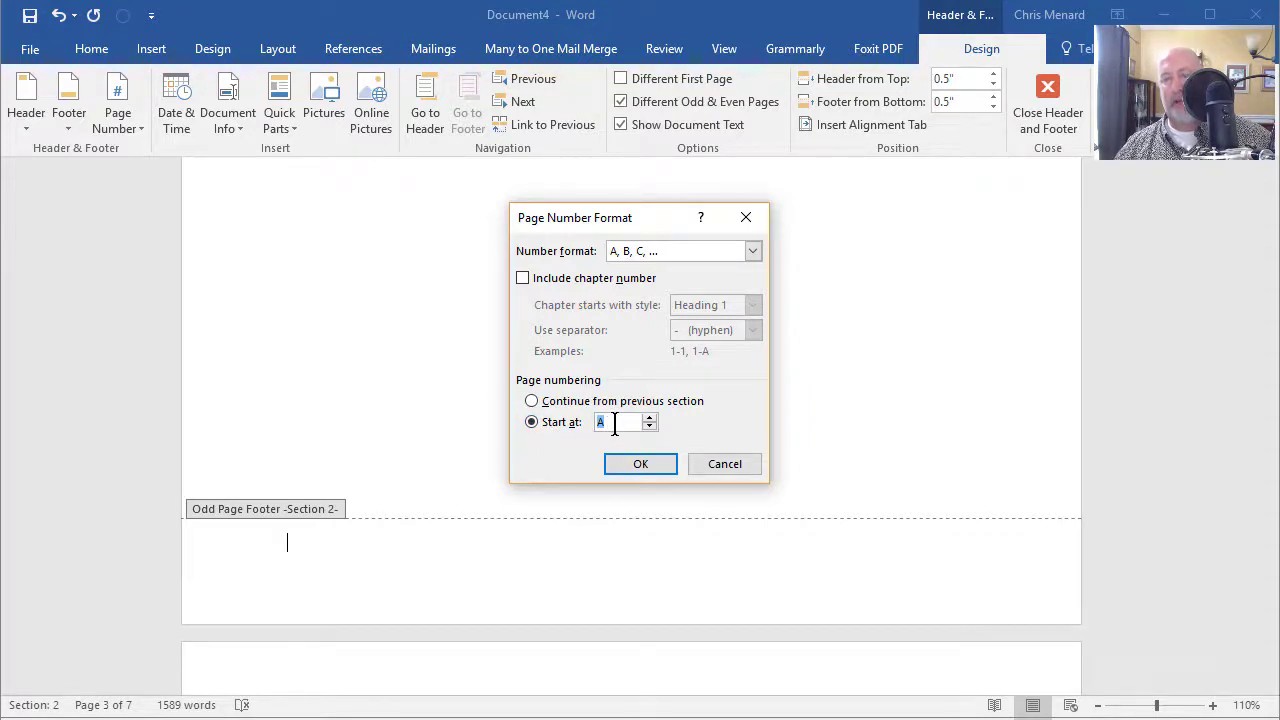
click(638, 470)
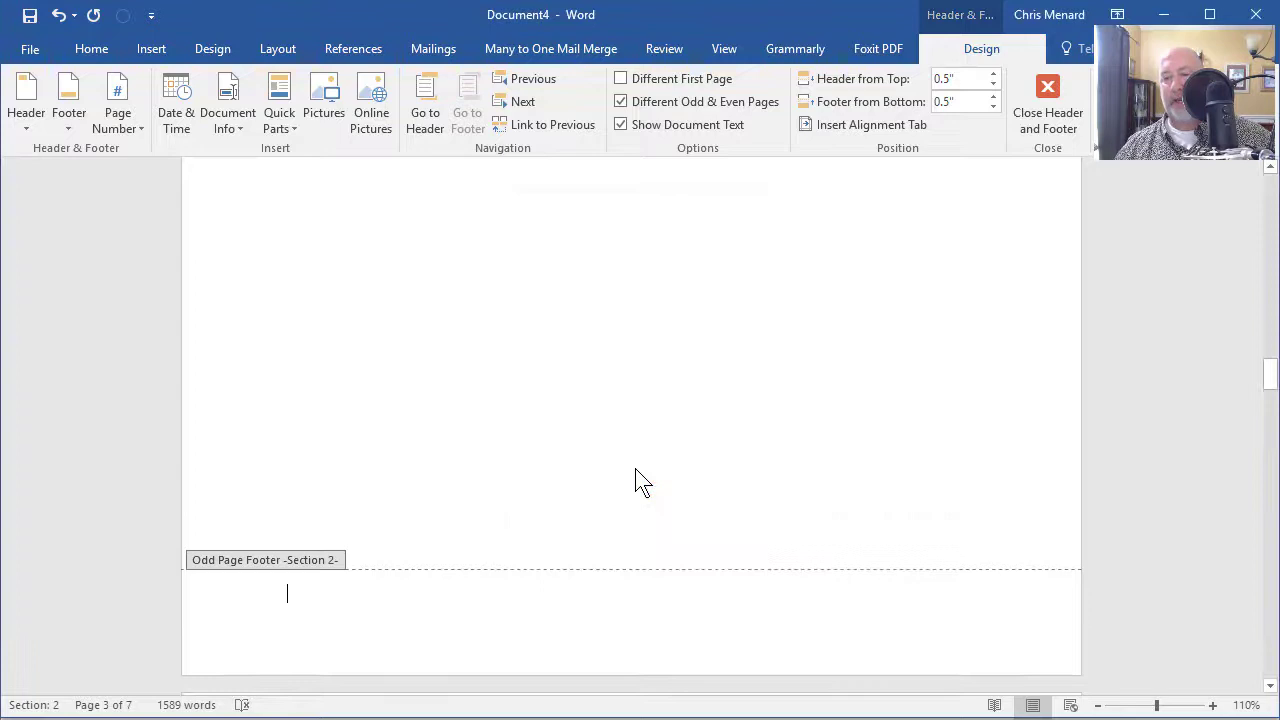
Insert a Plain Number 3 page number at the bottom right of the odd-page footer
click(125, 131)
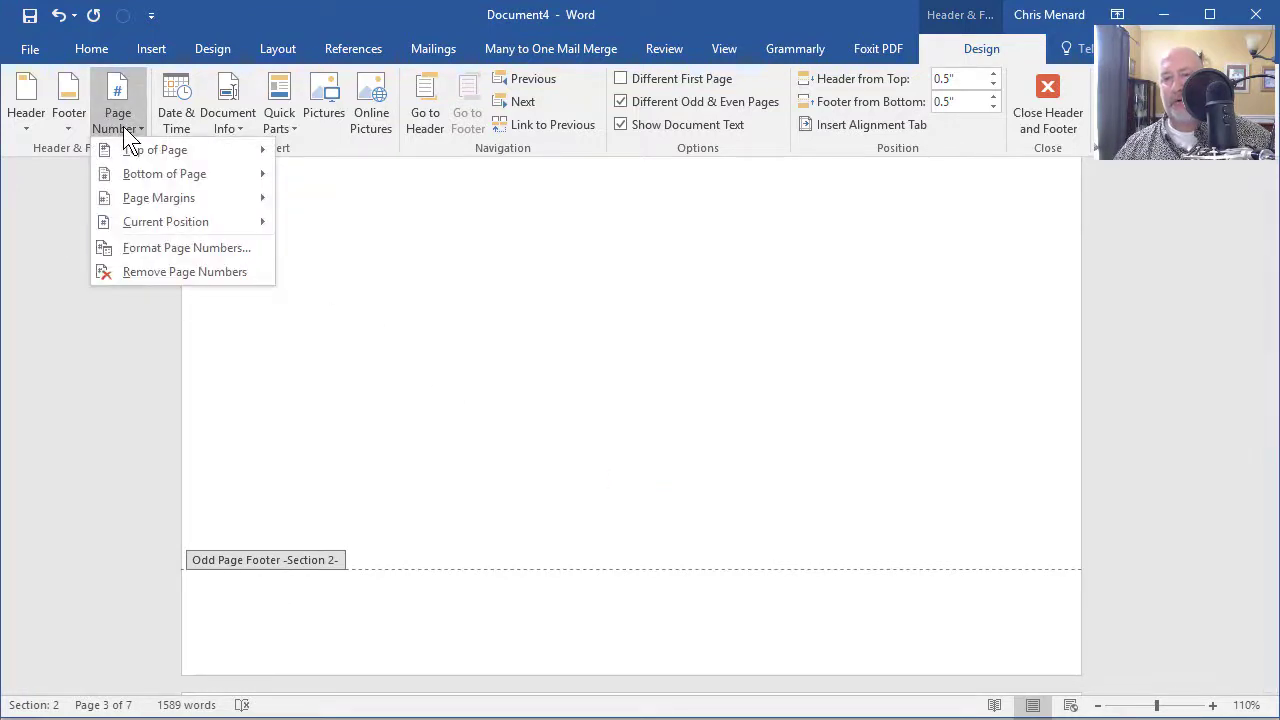
mouse_move(144, 168)
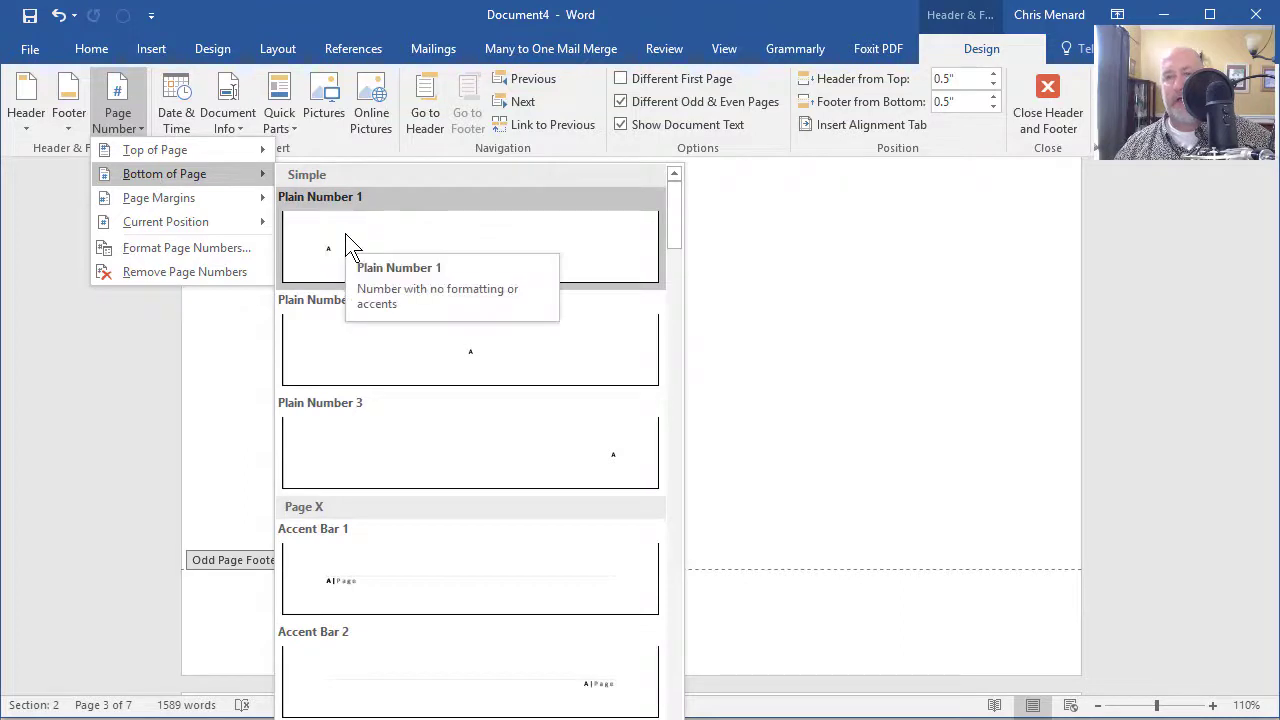
click(497, 446)
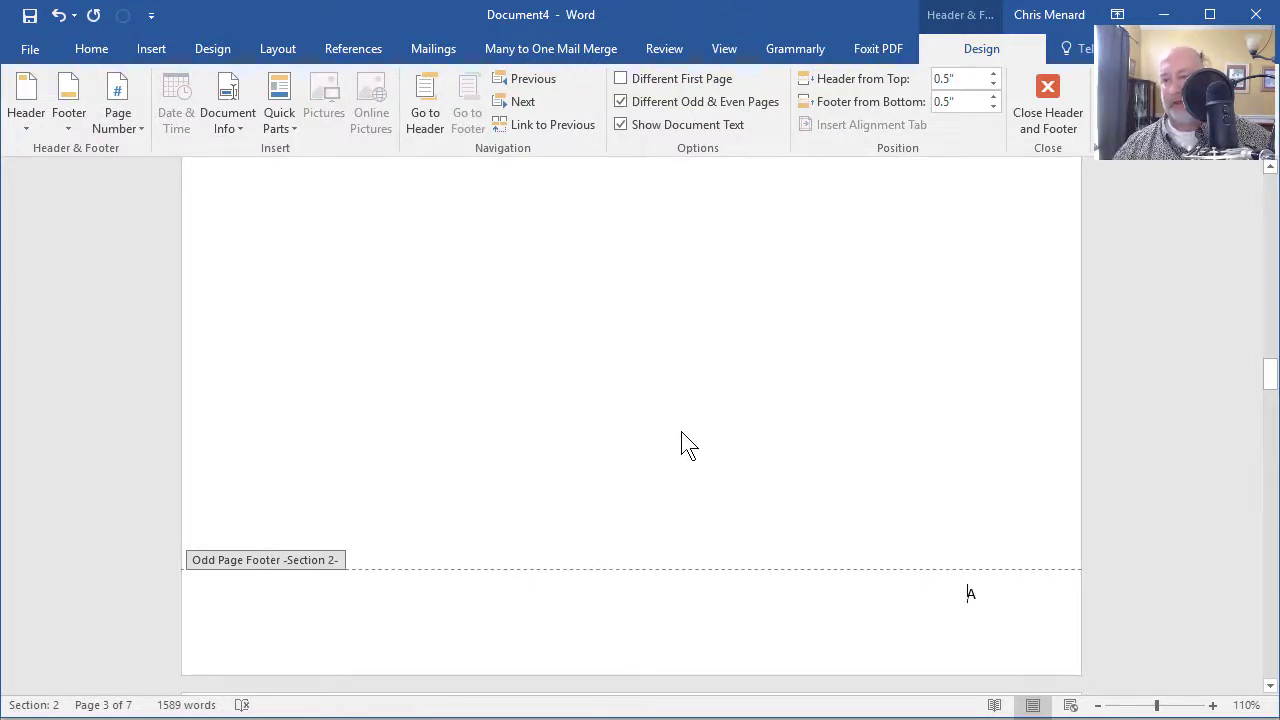
Unlink page 4's Section 2 even-page footer and insert a left-aligned Plain Number 1 showing B
scroll(680, 445, down, 8)
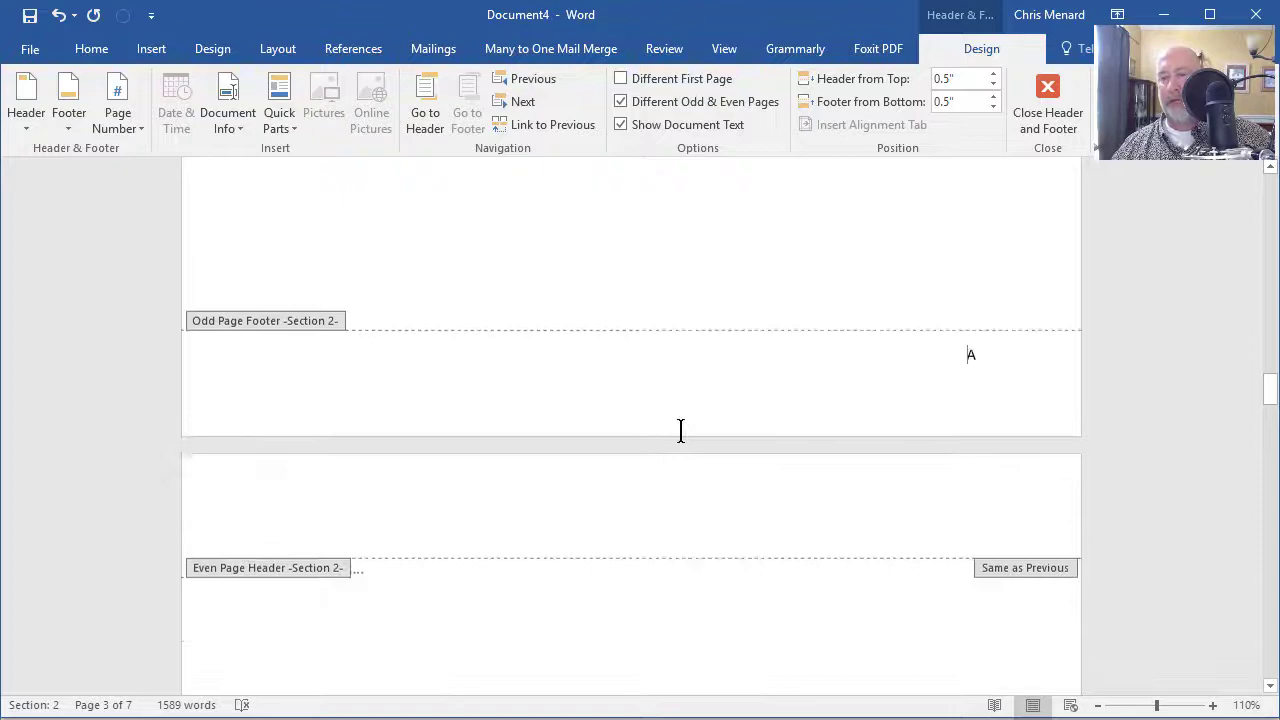
scroll(680, 445, down, 8)
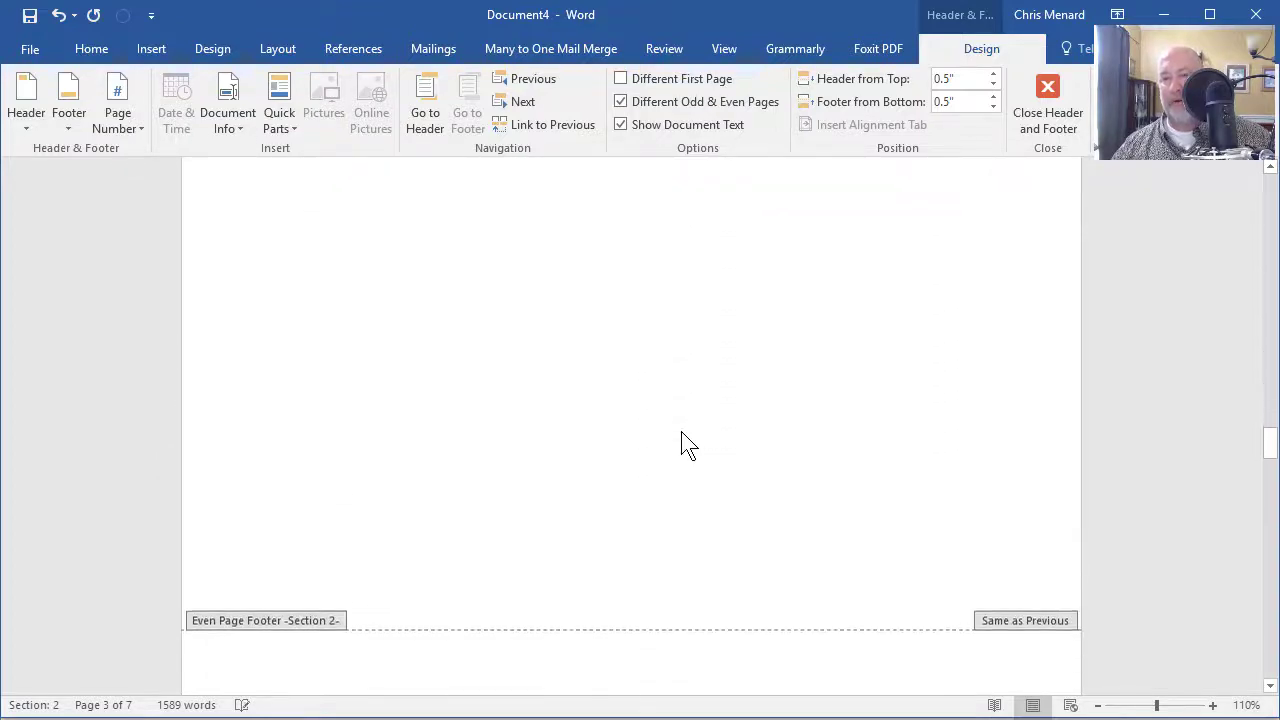
scroll(270, 520, down, 8)
click(260, 520)
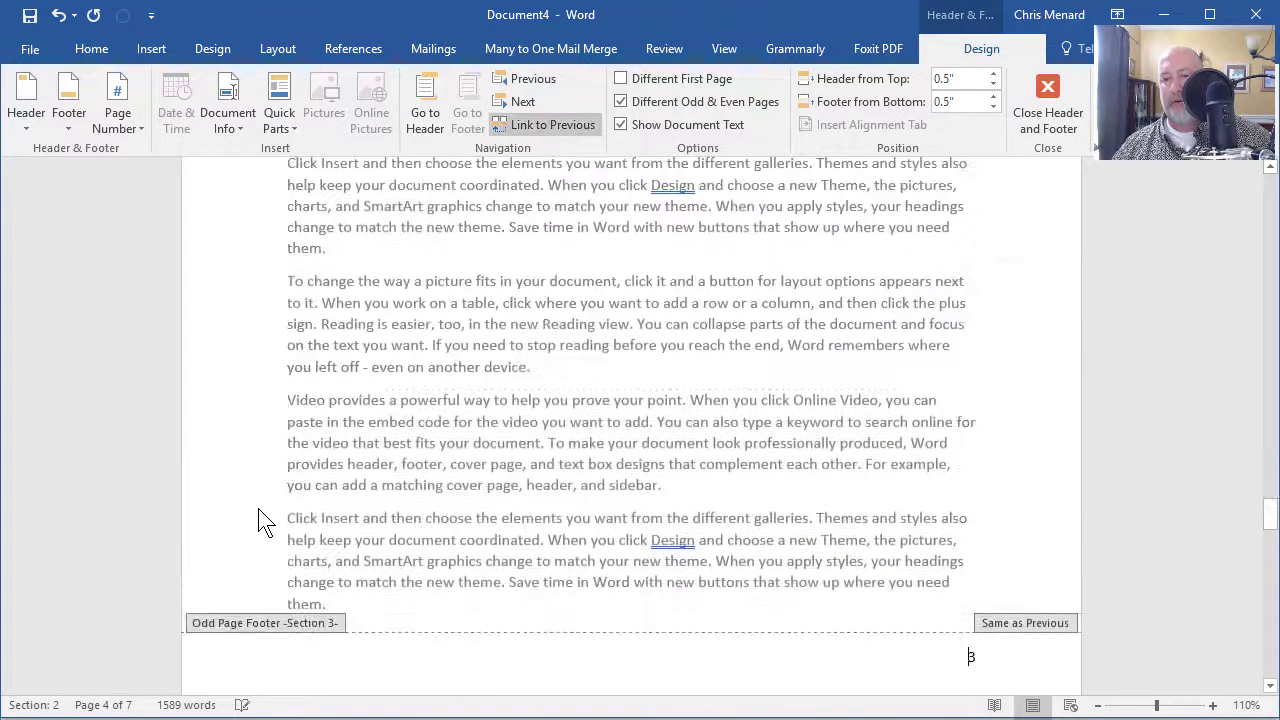
scroll(285, 512, down, 4)
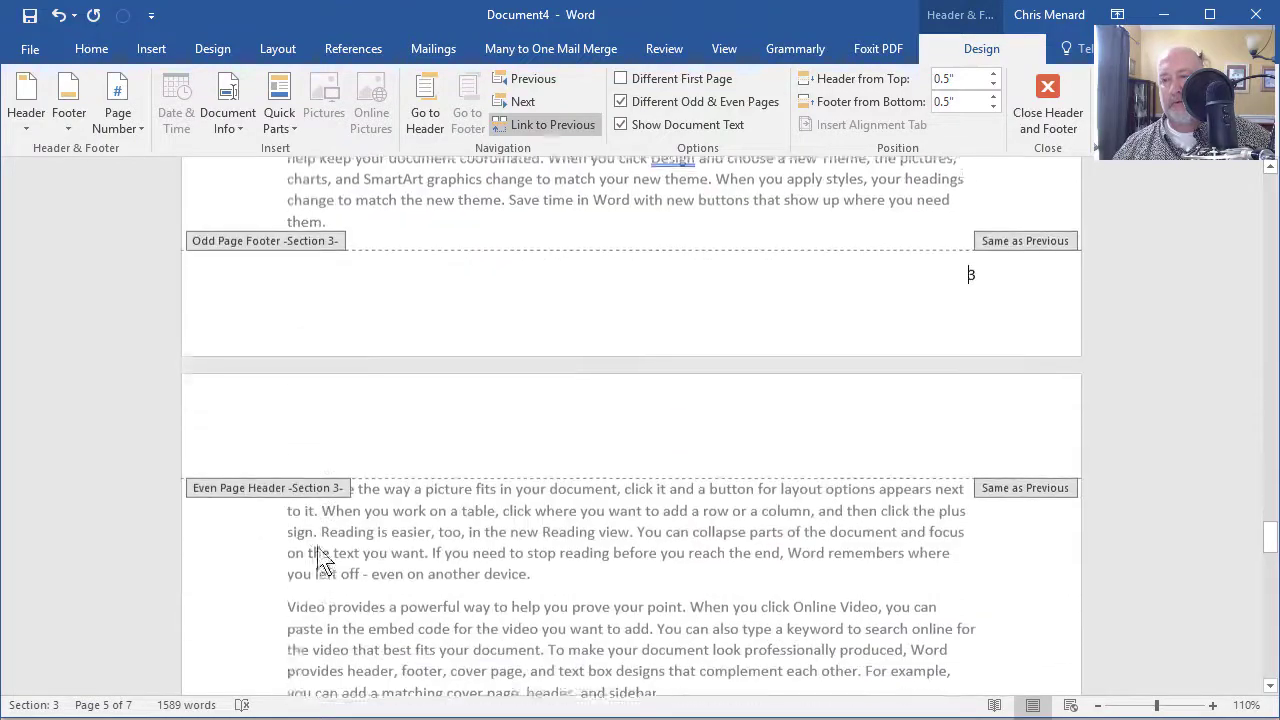
scroll(289, 401, up, 12)
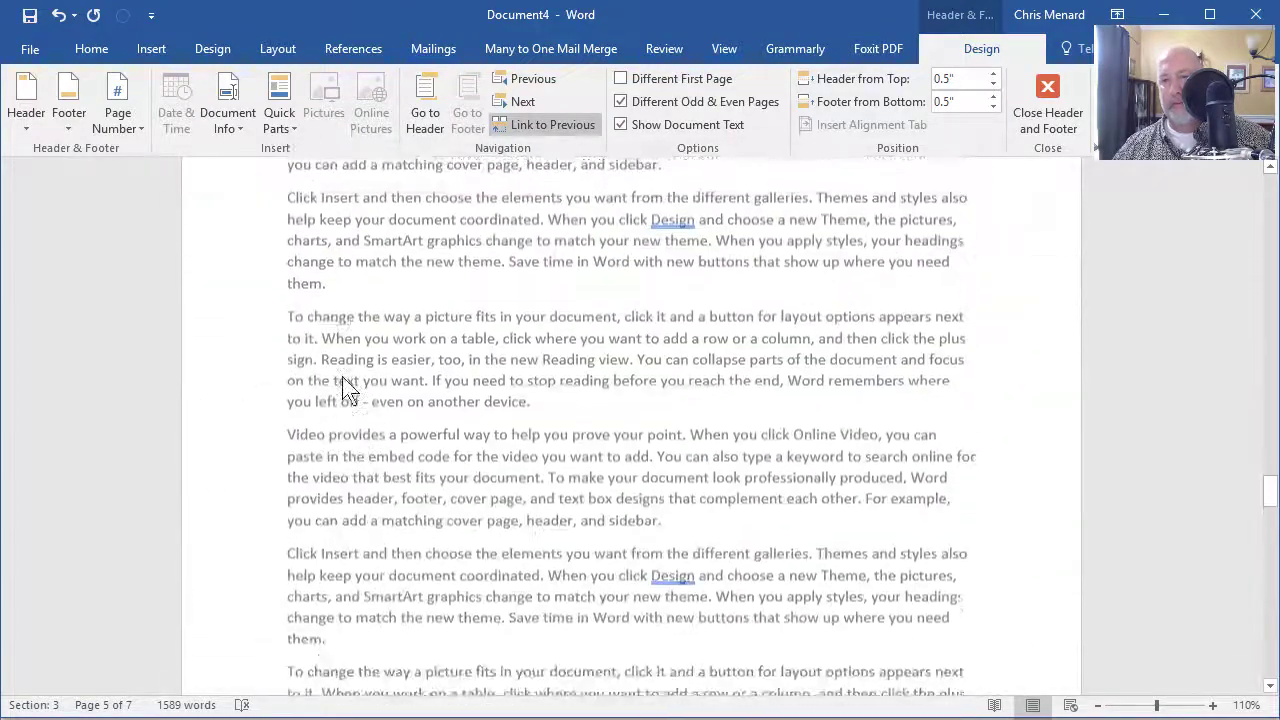
click(283, 405)
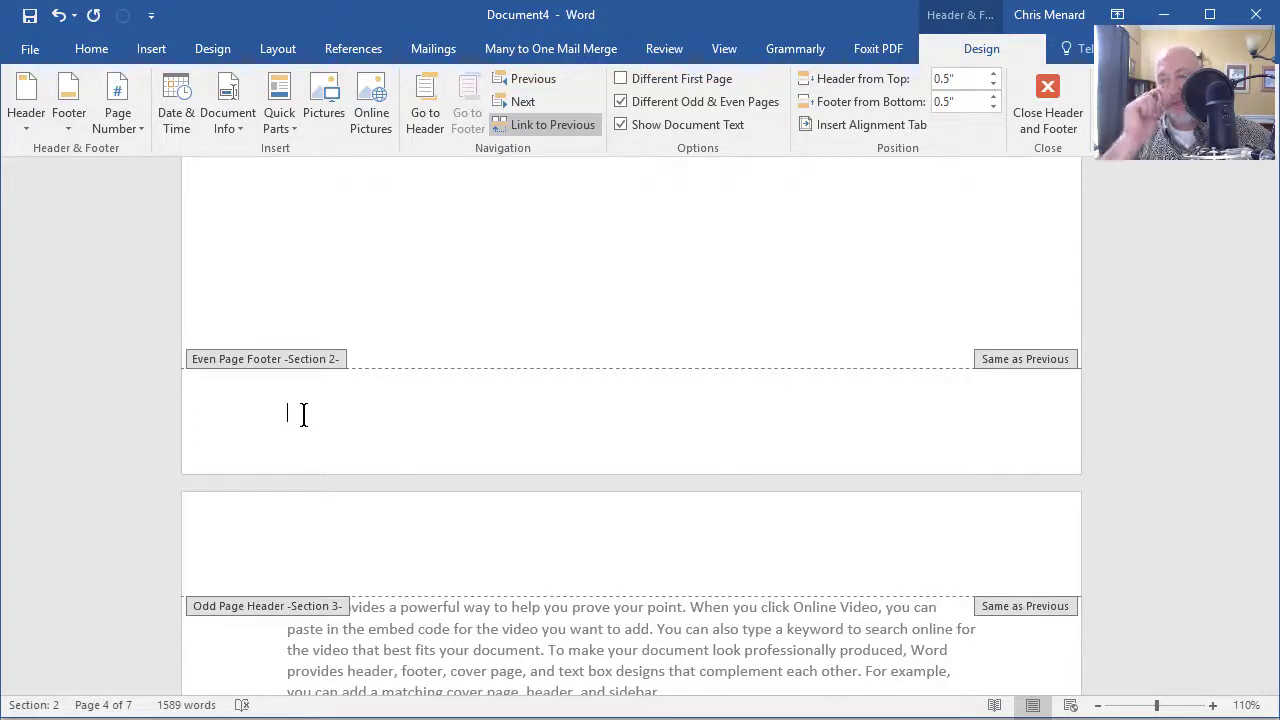
click(556, 126)
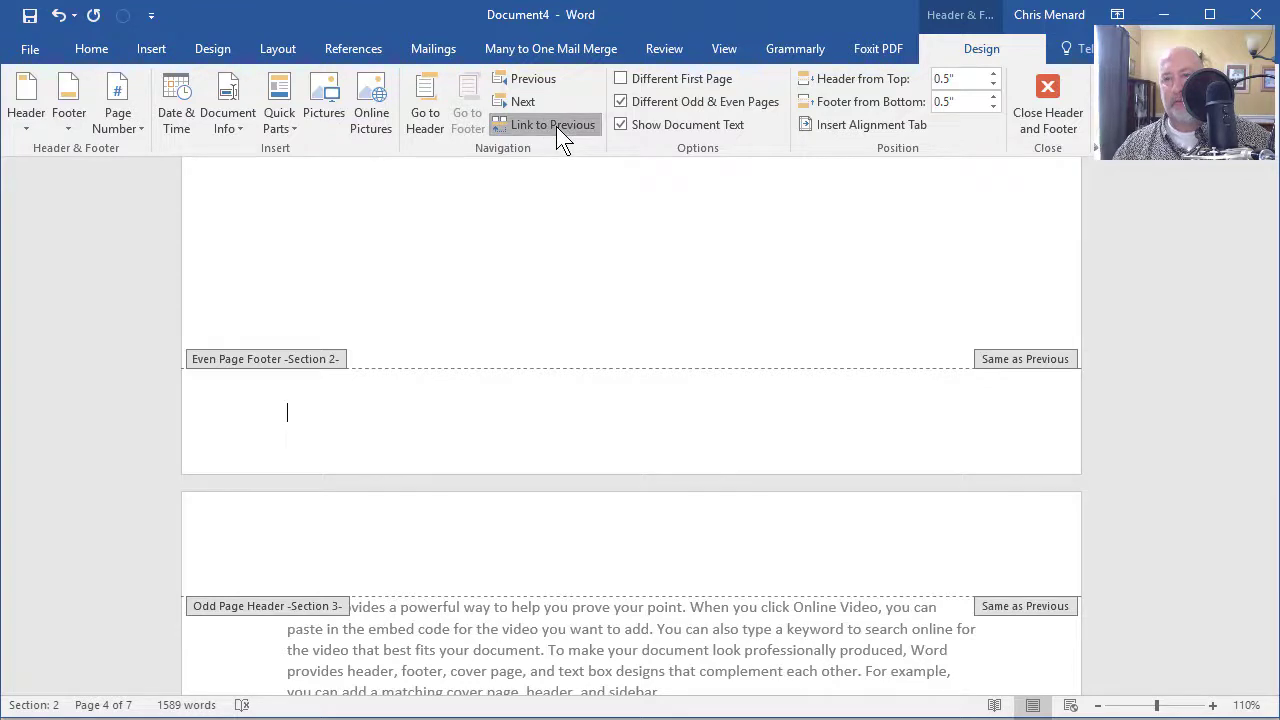
click(129, 127)
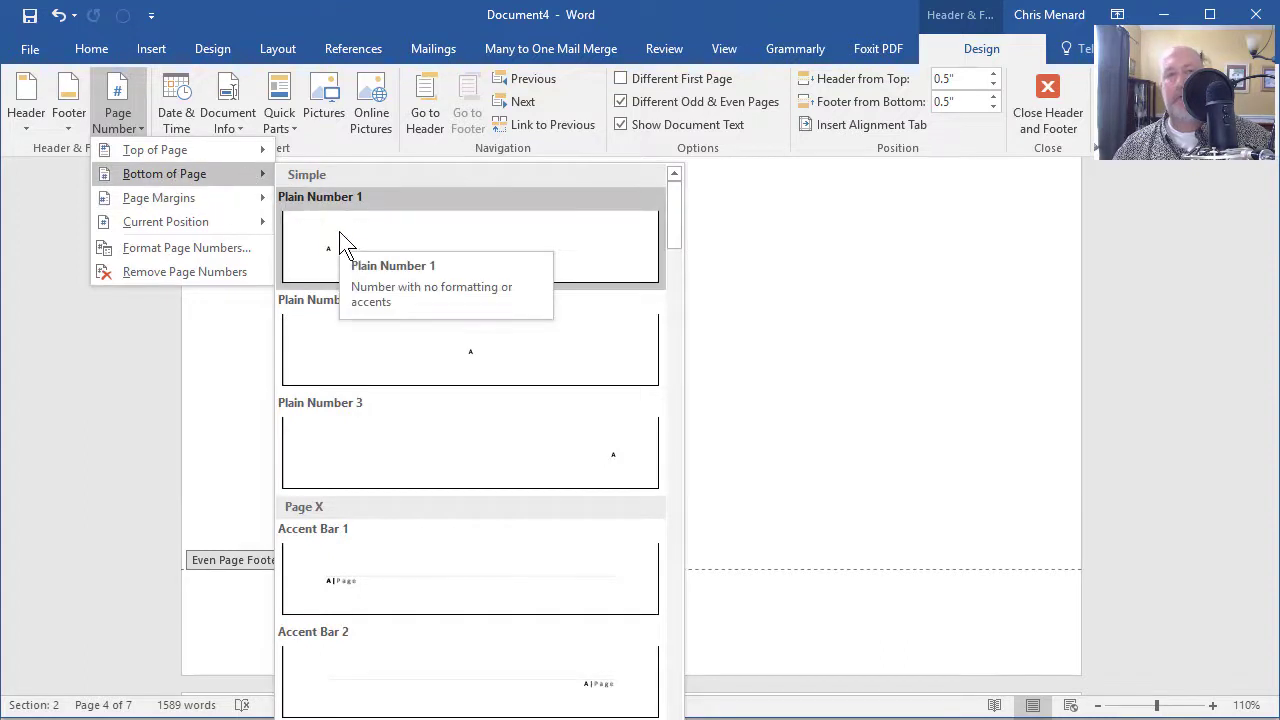
click(340, 240)
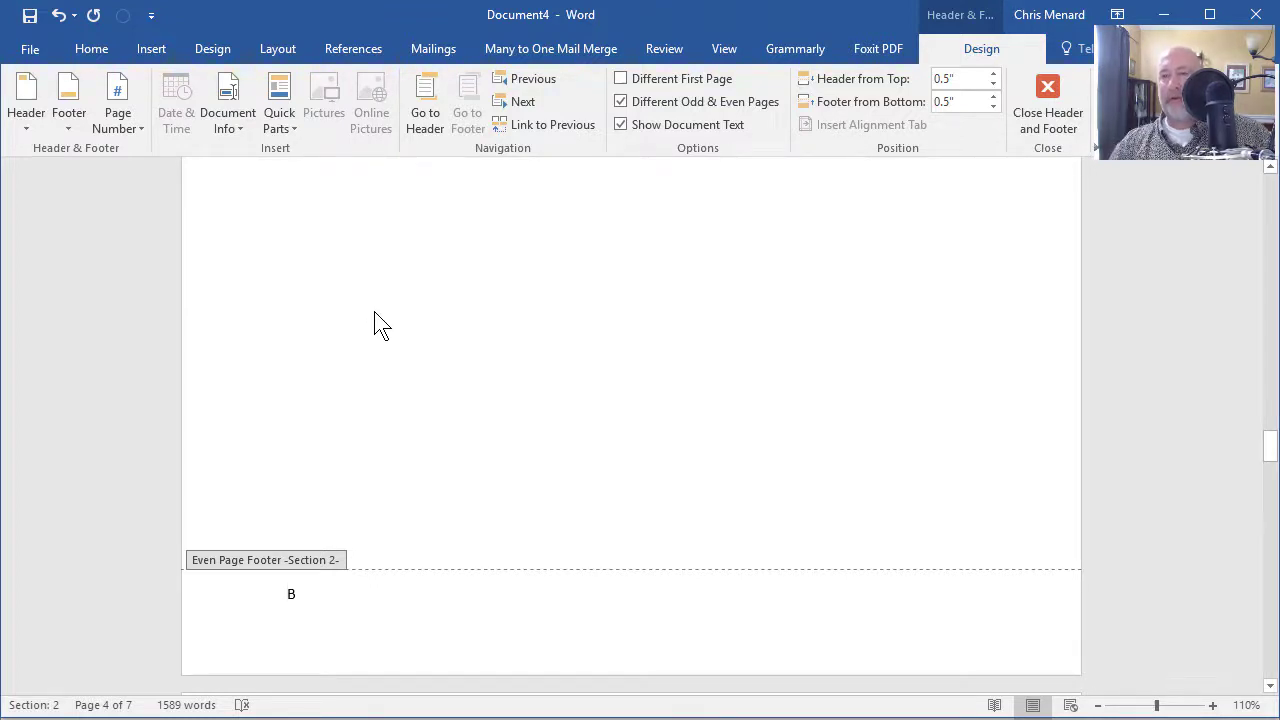
Unlink the Section 3 odd-page footer from the previous section and delete its old page number 3
scroll(378, 322, down, 15)
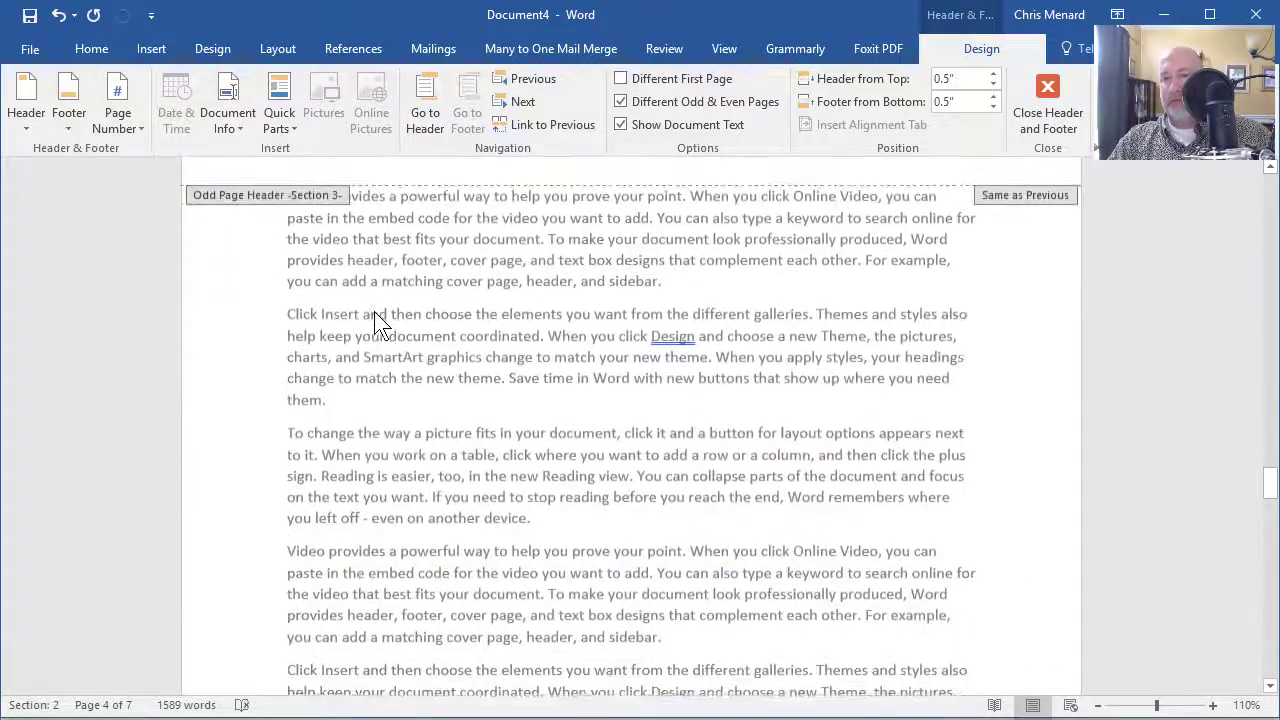
scroll(378, 322, down, 5)
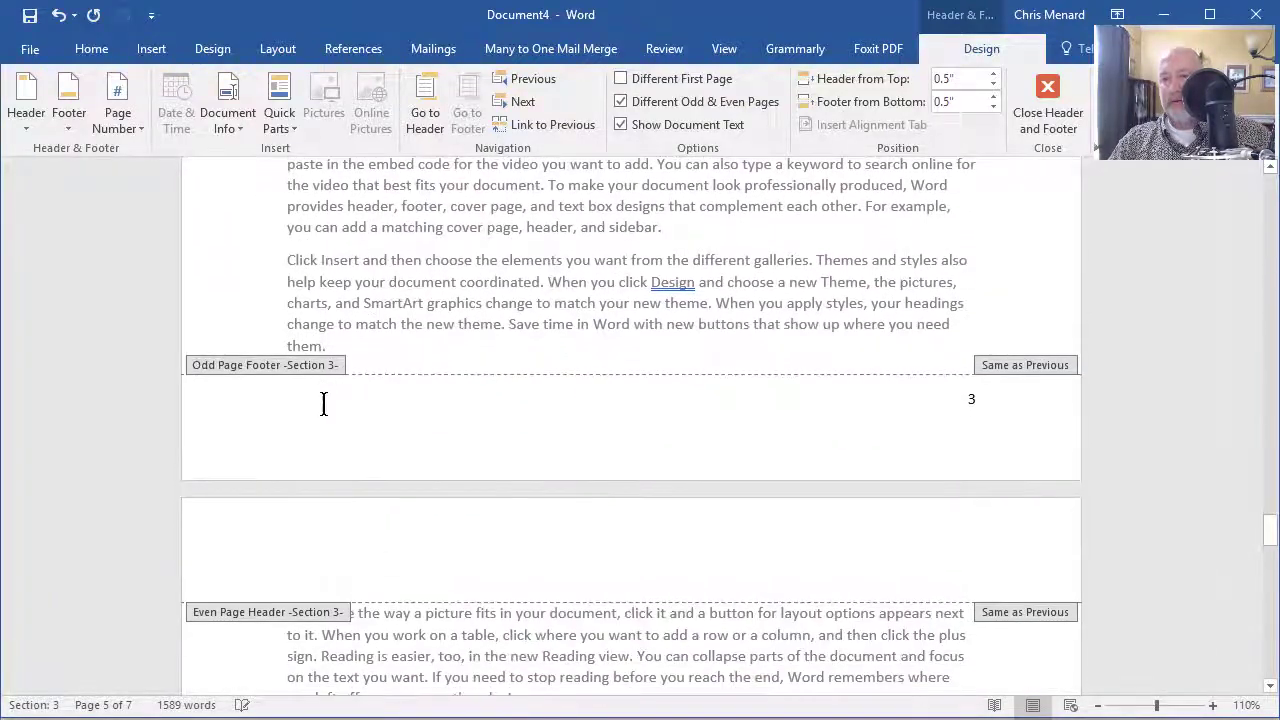
click(324, 404)
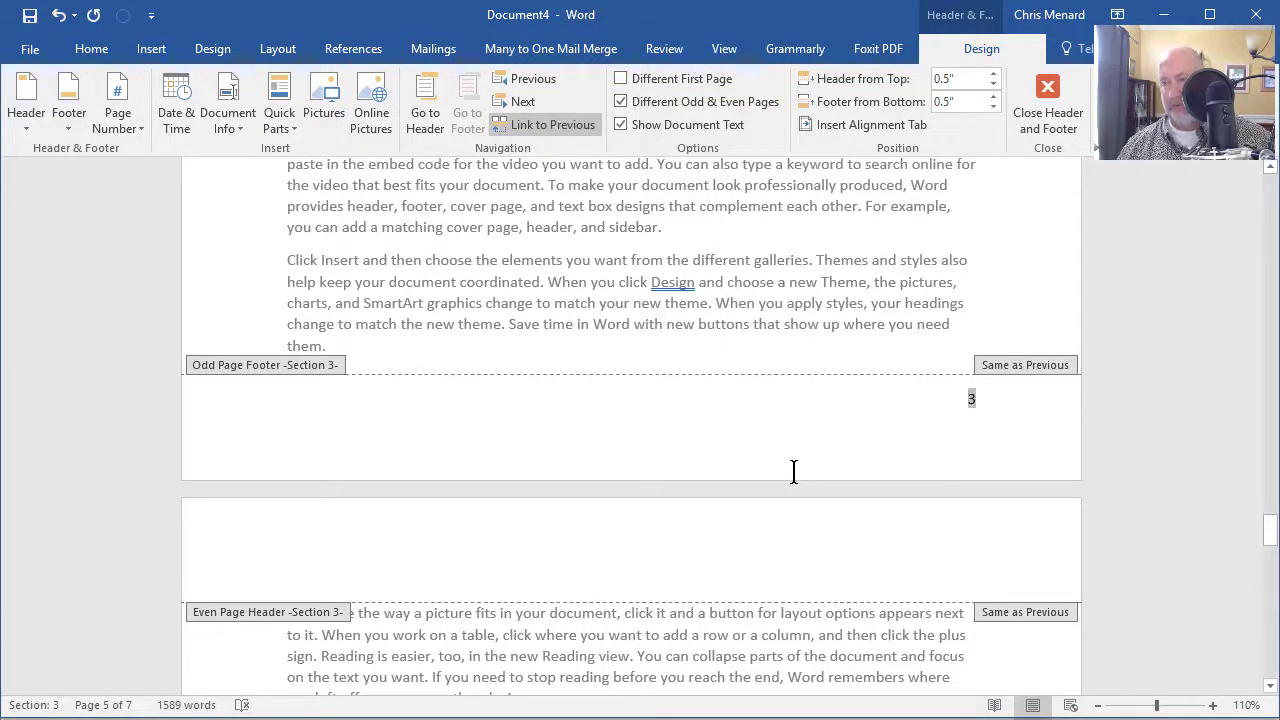
key(ctrl+a)
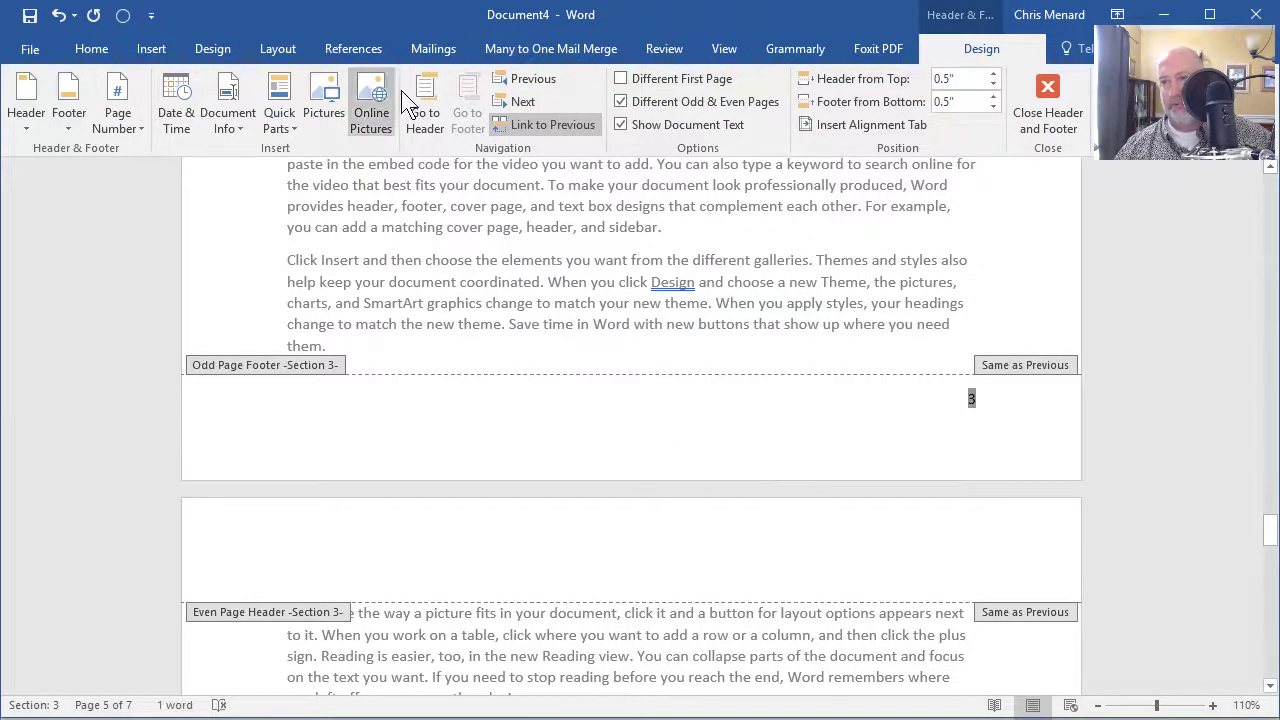
click(540, 130)
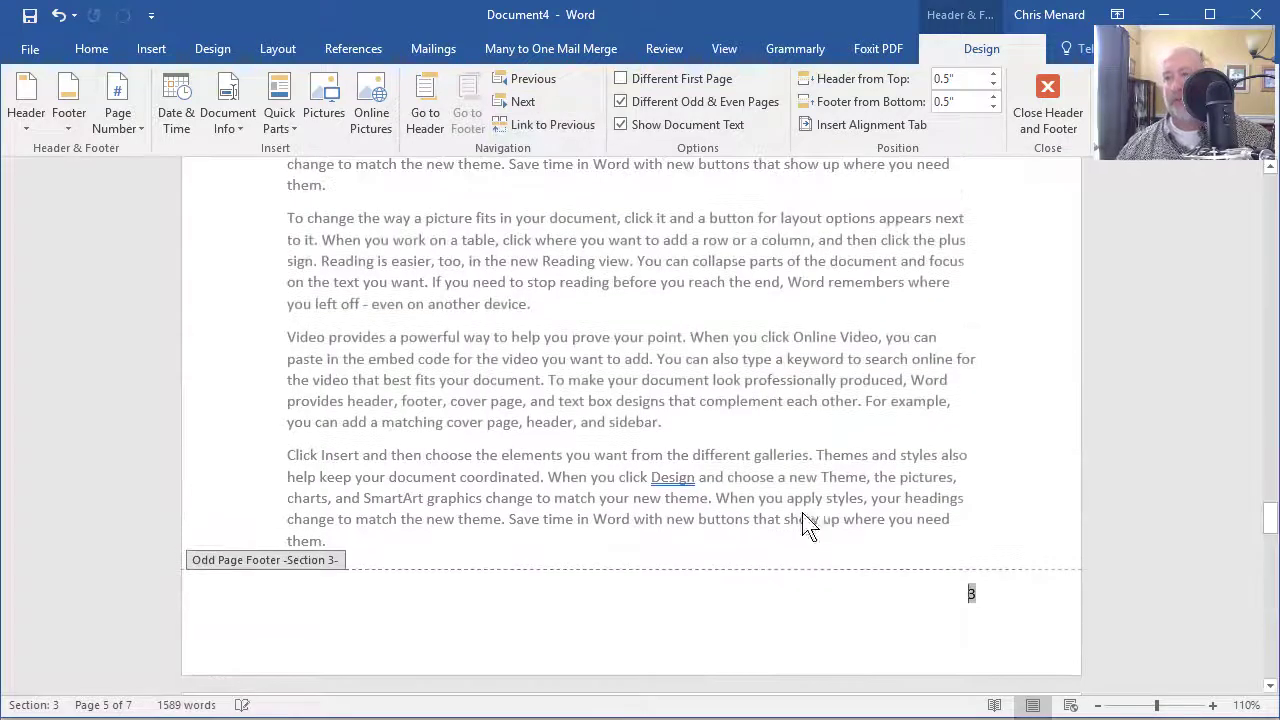
key(BackSpace)
key(BackSpace)
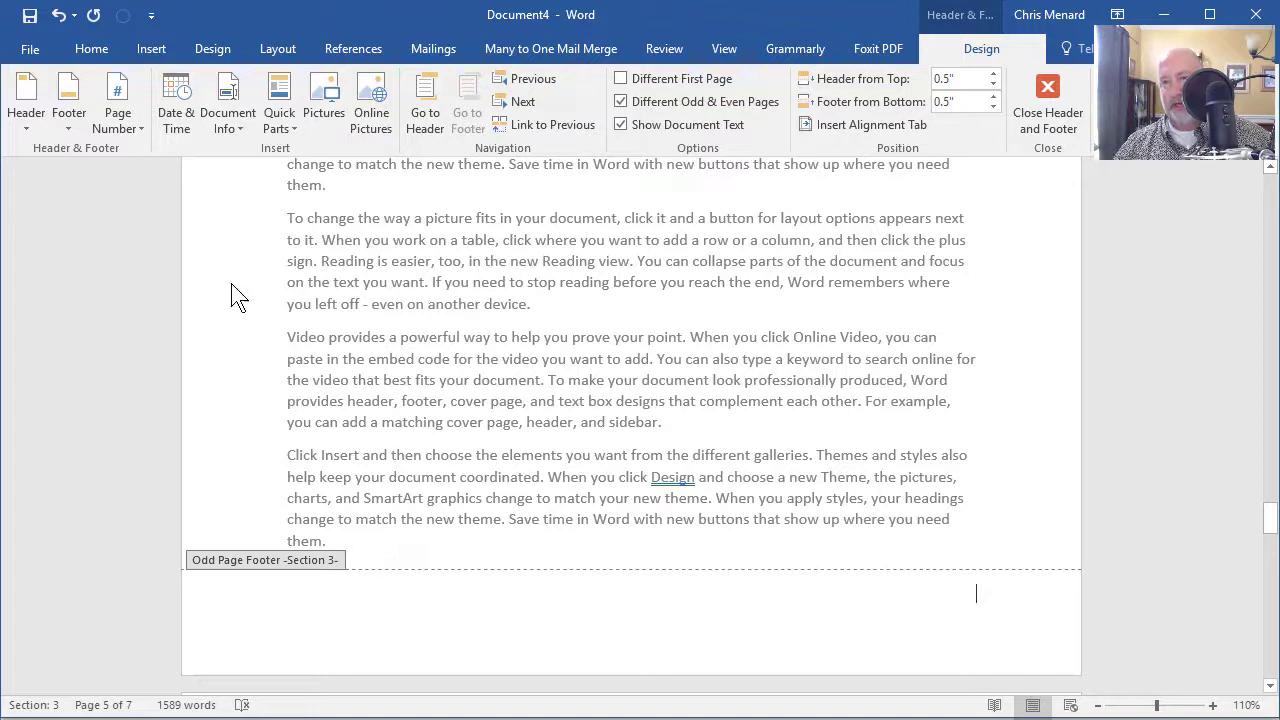
Restart Section 3 page numbering at 1 and insert a right-aligned Plain Number 3 at the bottom
click(117, 112)
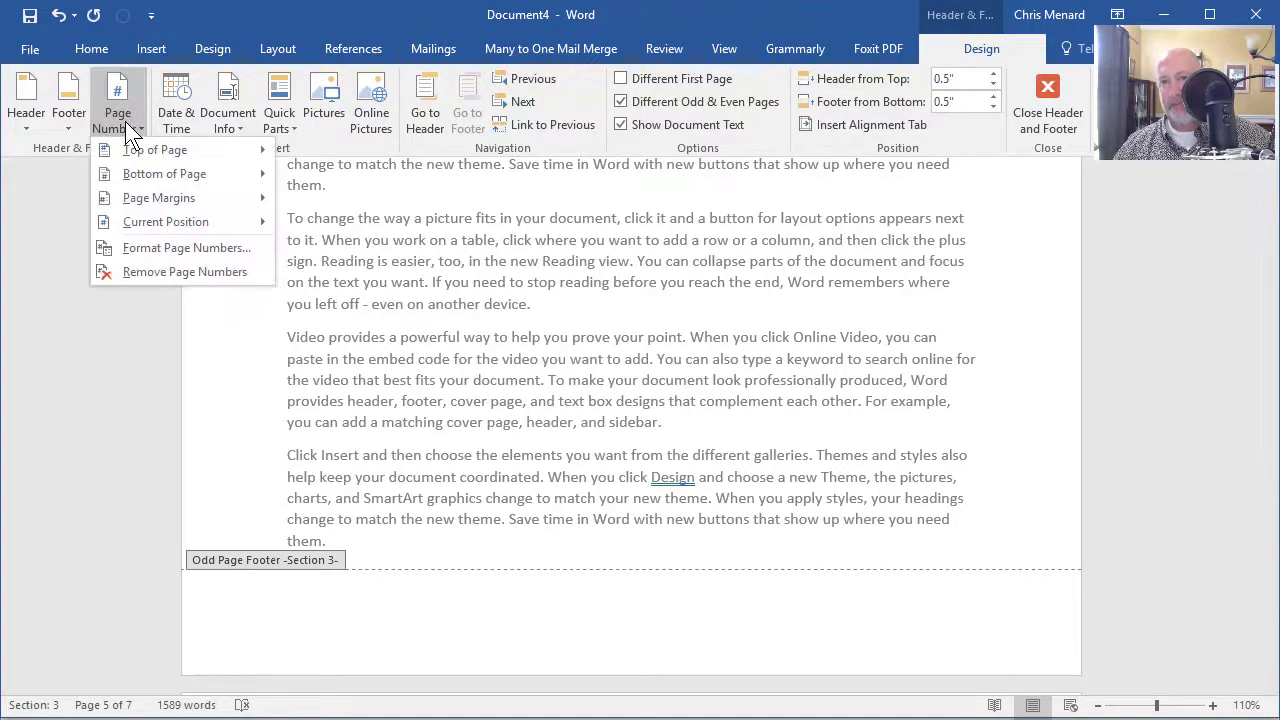
click(171, 248)
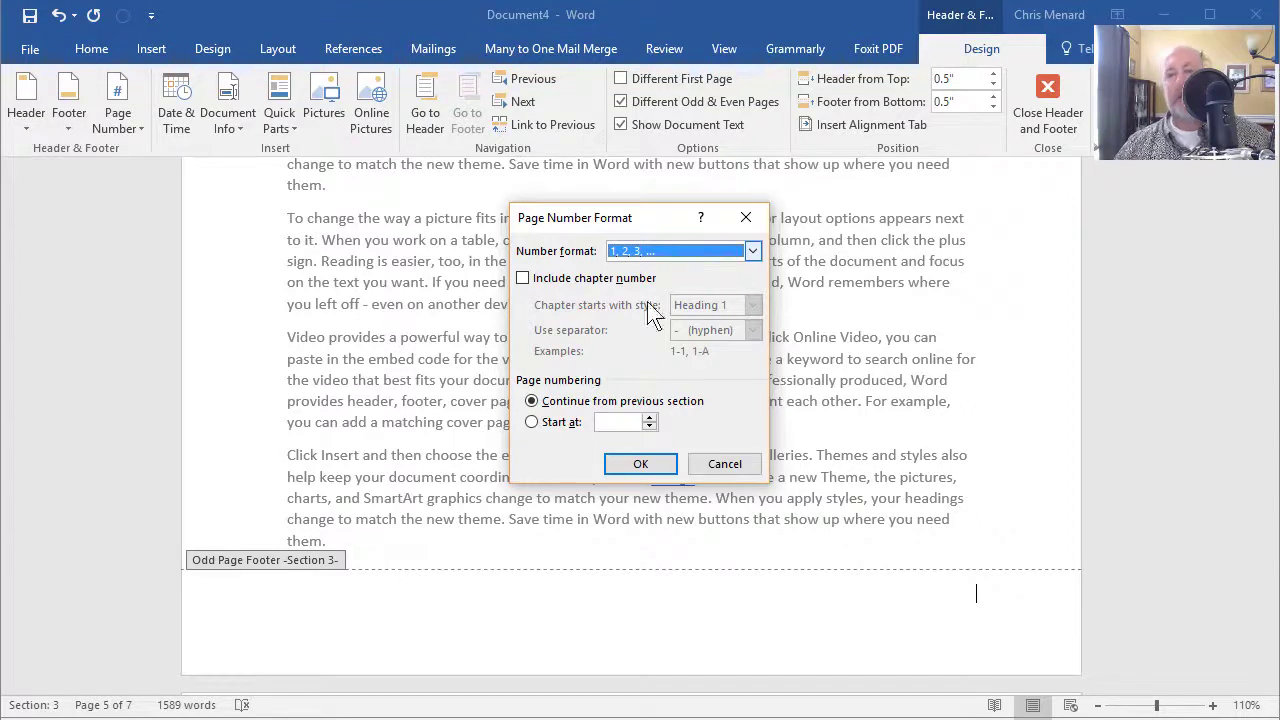
click(578, 423)
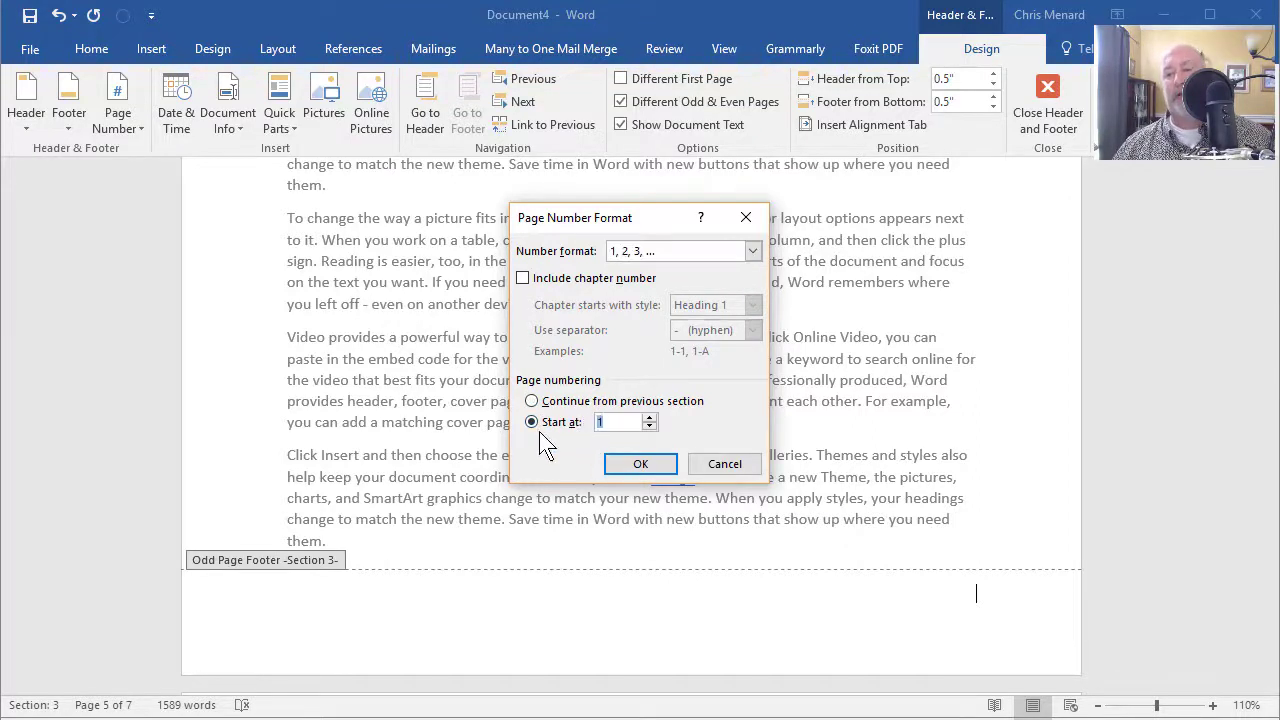
click(641, 463)
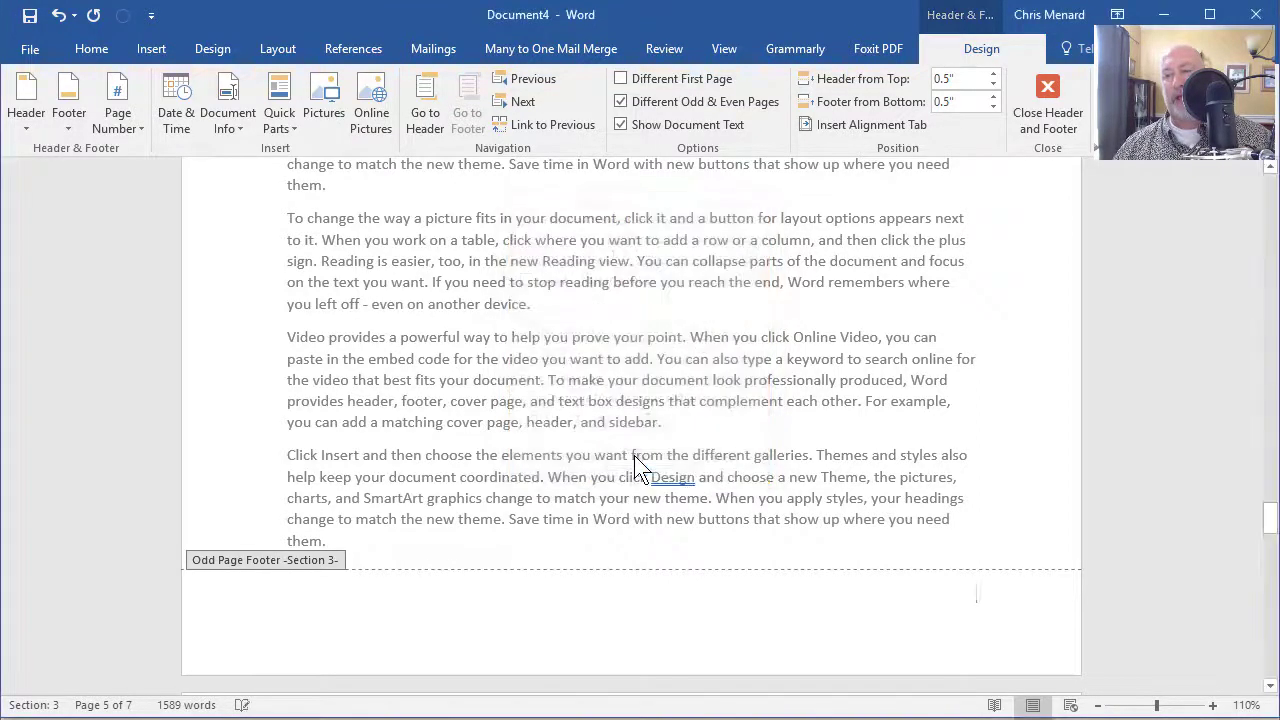
click(118, 122)
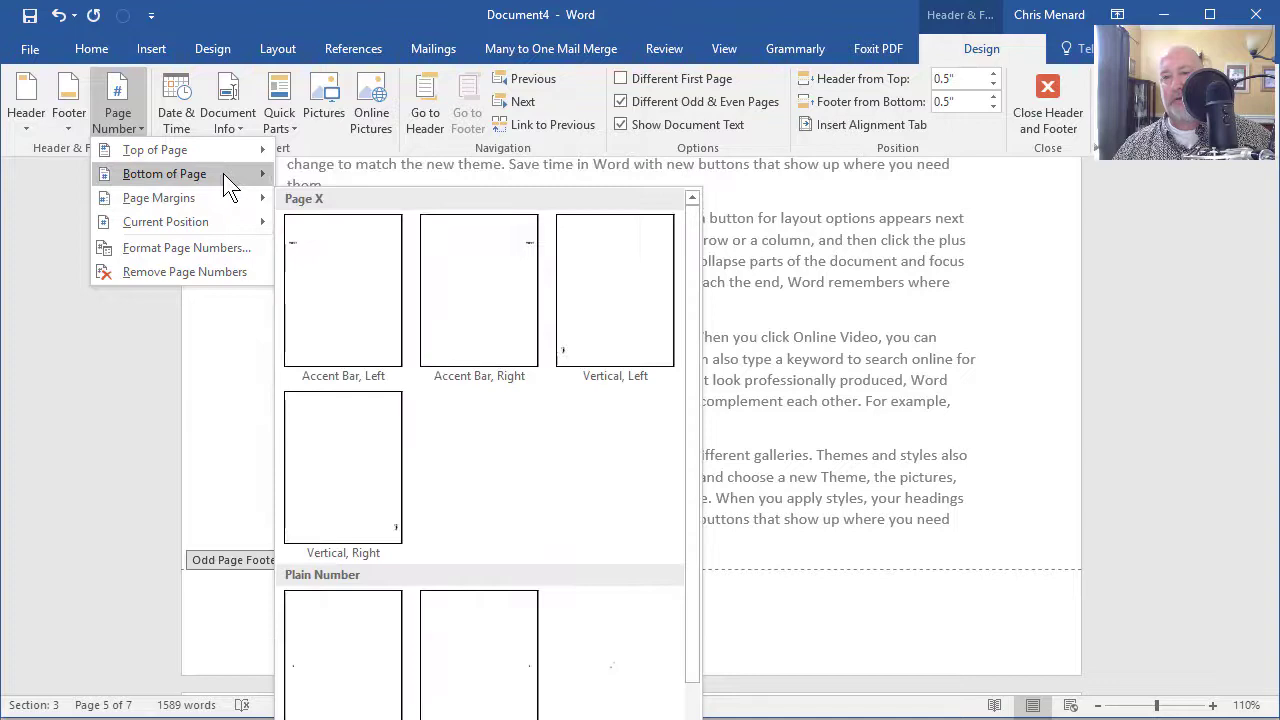
mouse_move(223, 173)
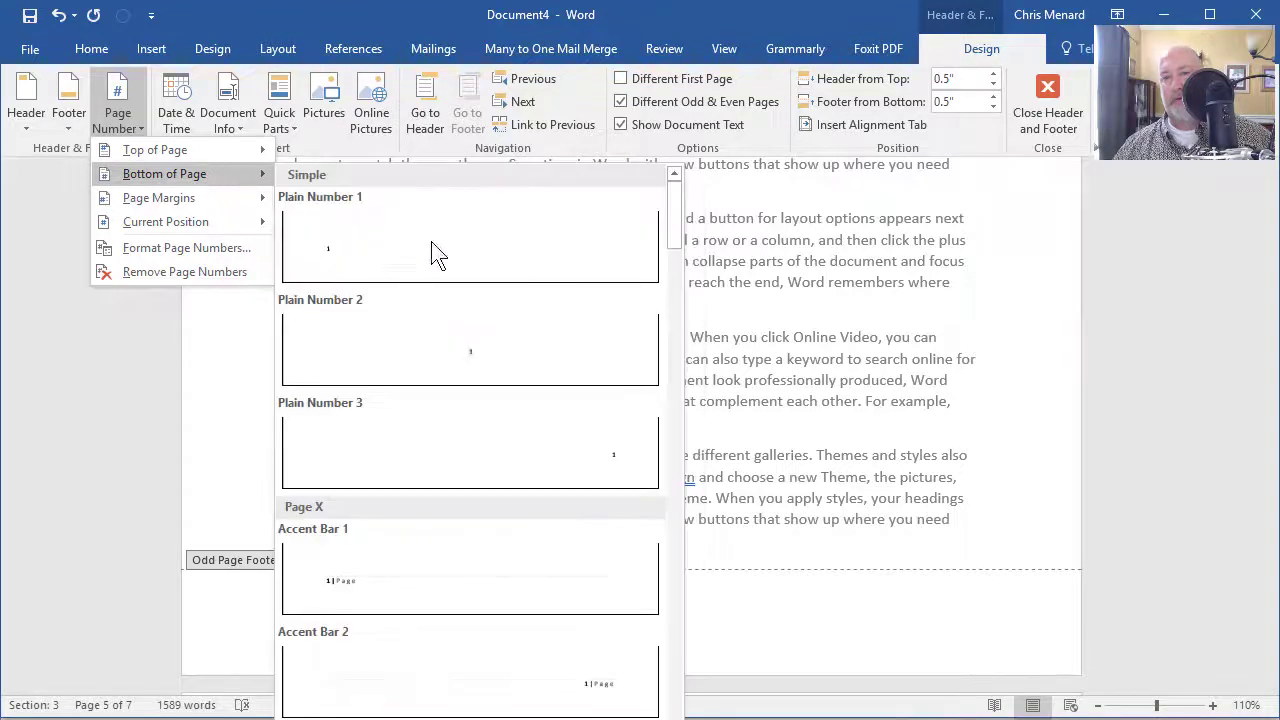
click(530, 405)
Place the caret in the Section 3 even-page footer on page 6
scroll(545, 420, down, 10)
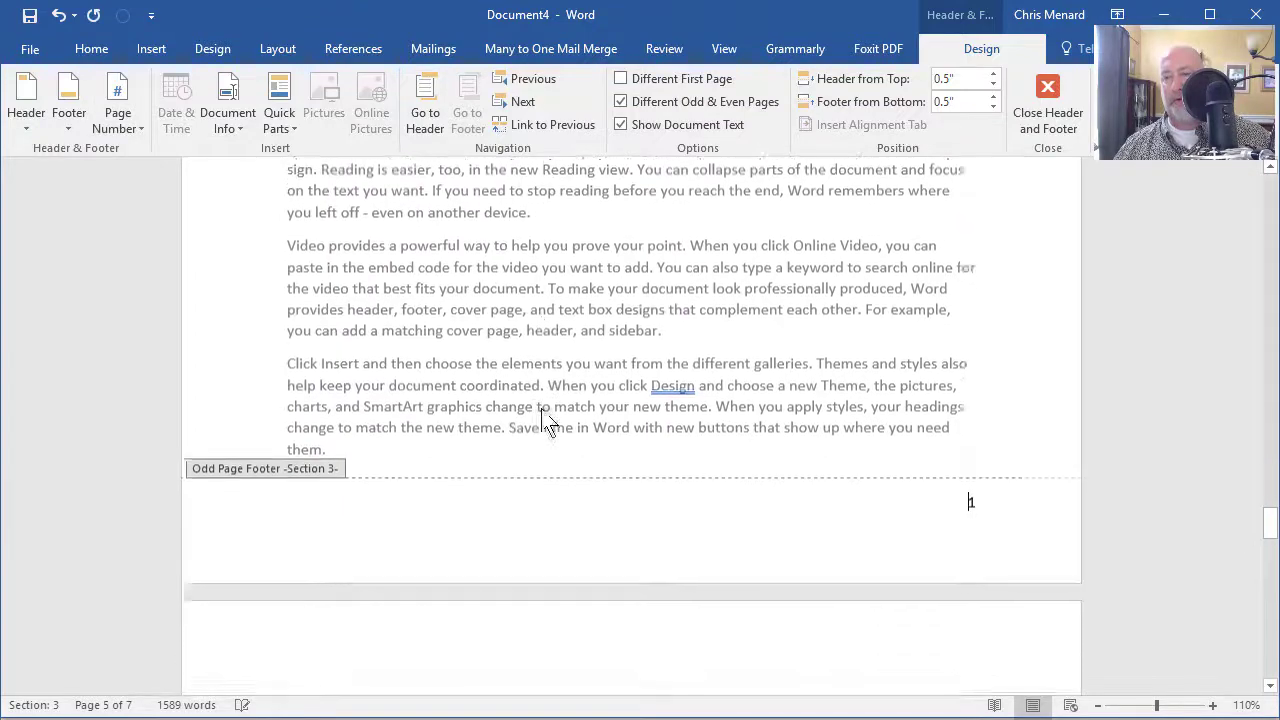
scroll(545, 420, down, 5)
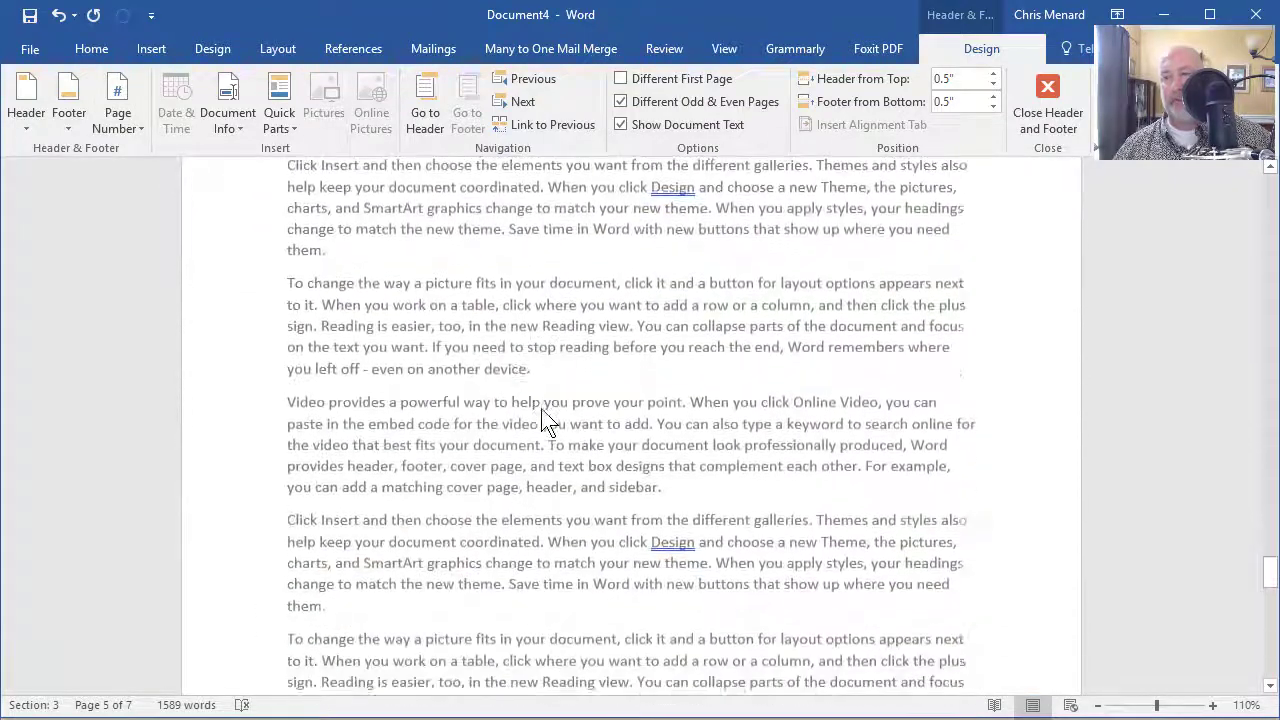
click(314, 447)
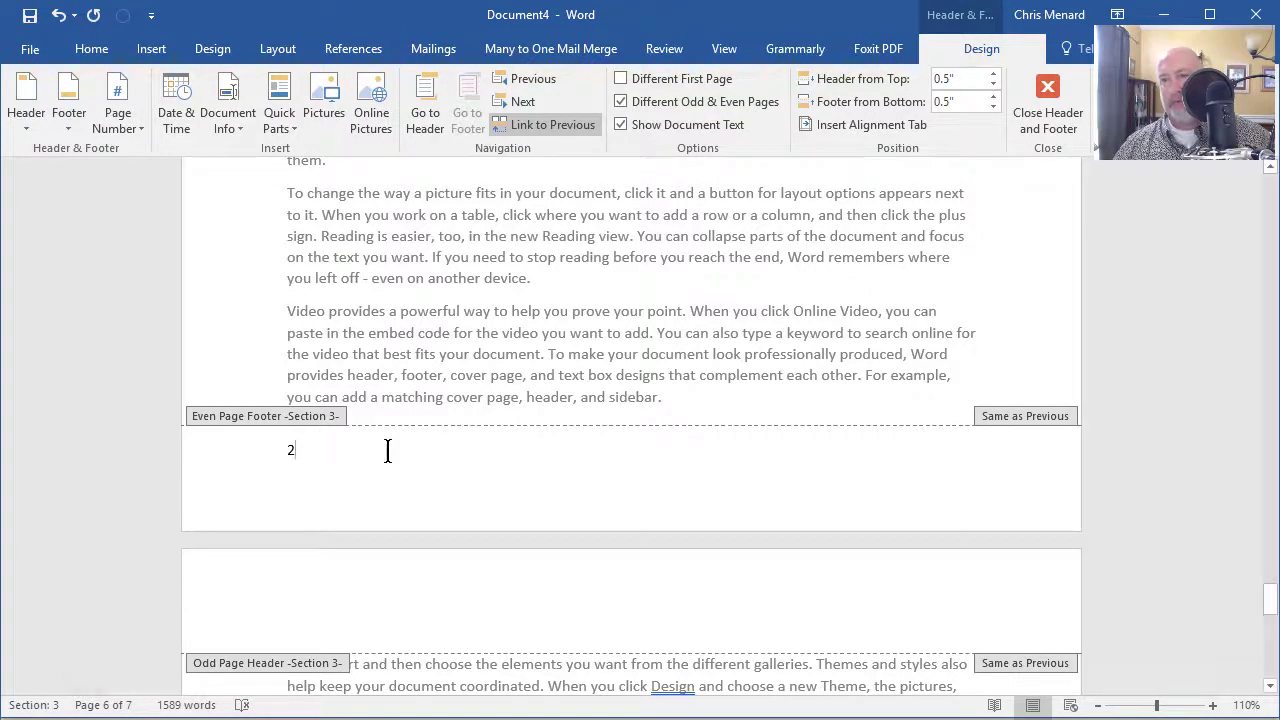
Unlink the Section 3 even footer, delete its number 2, and re-insert a left-aligned Plain Number 1
click(557, 128)
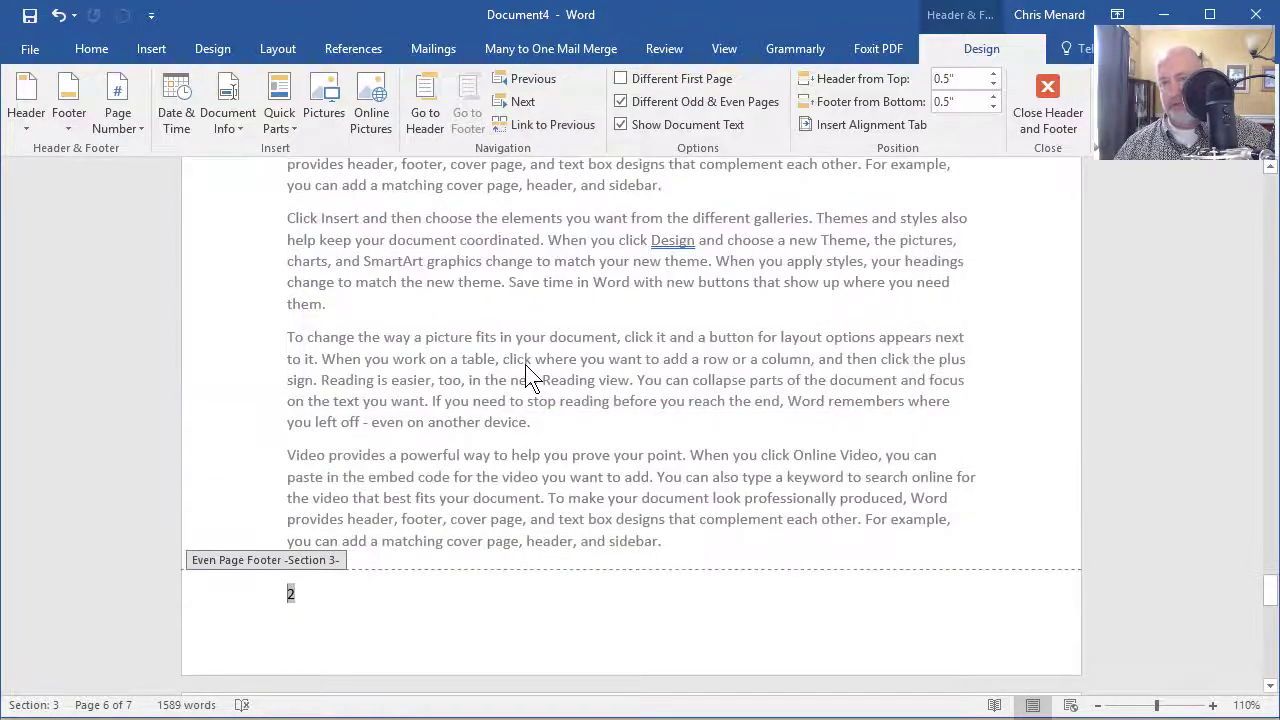
key(Delete)
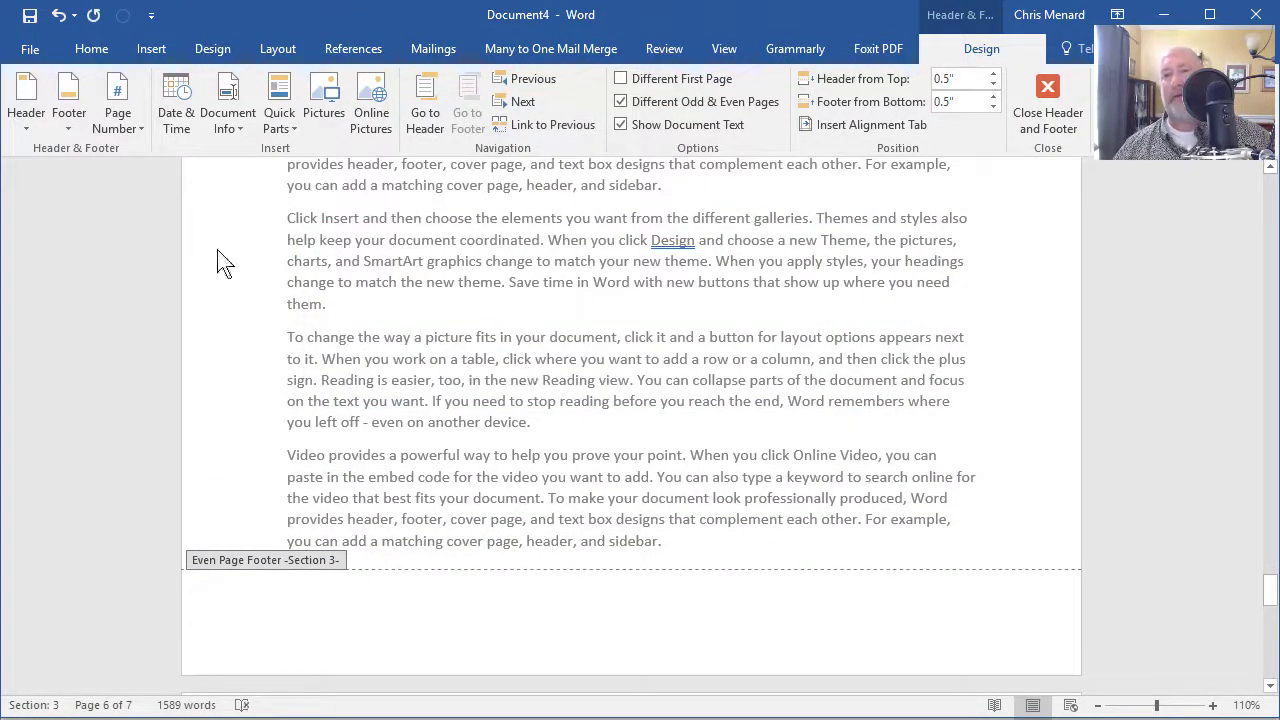
click(121, 131)
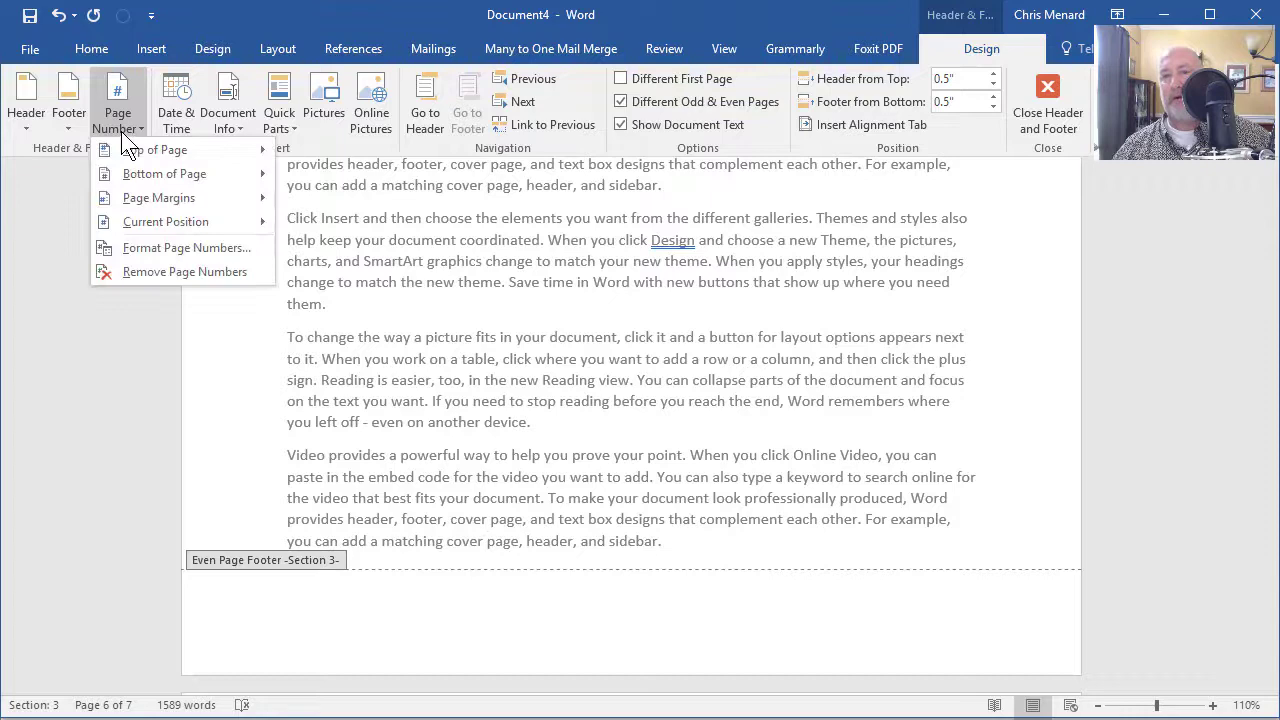
mouse_move(143, 175)
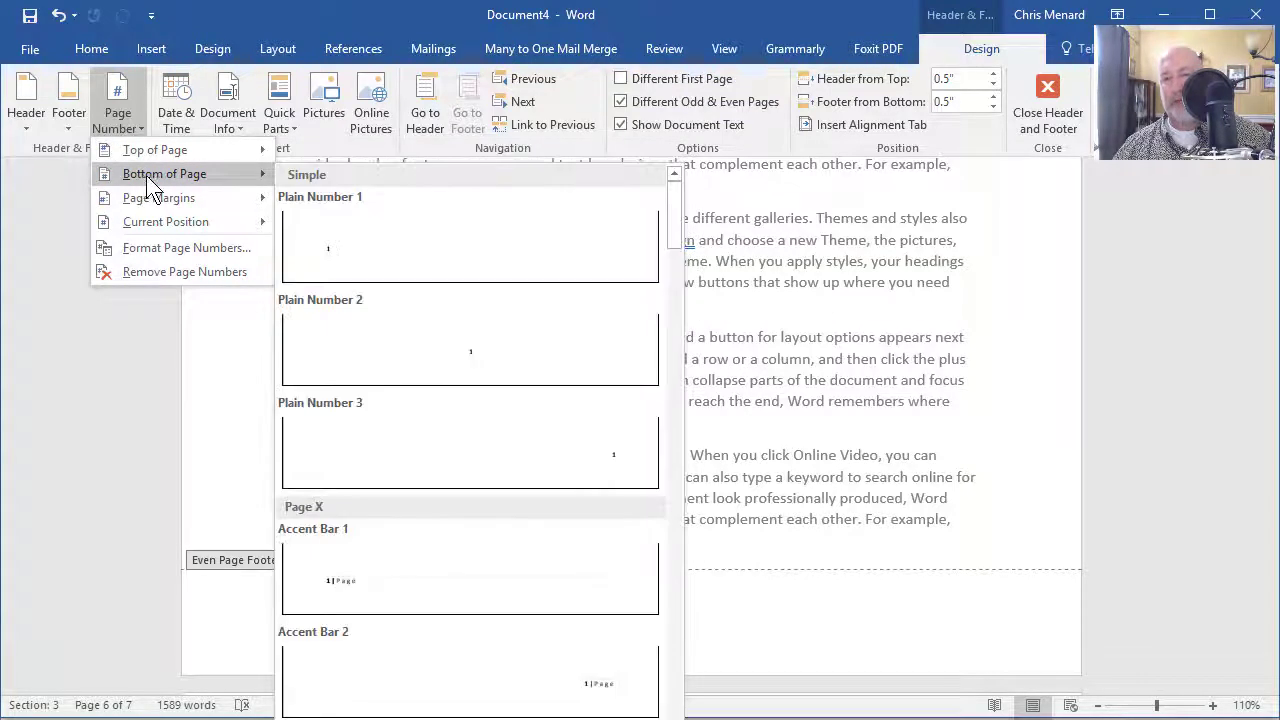
click(386, 263)
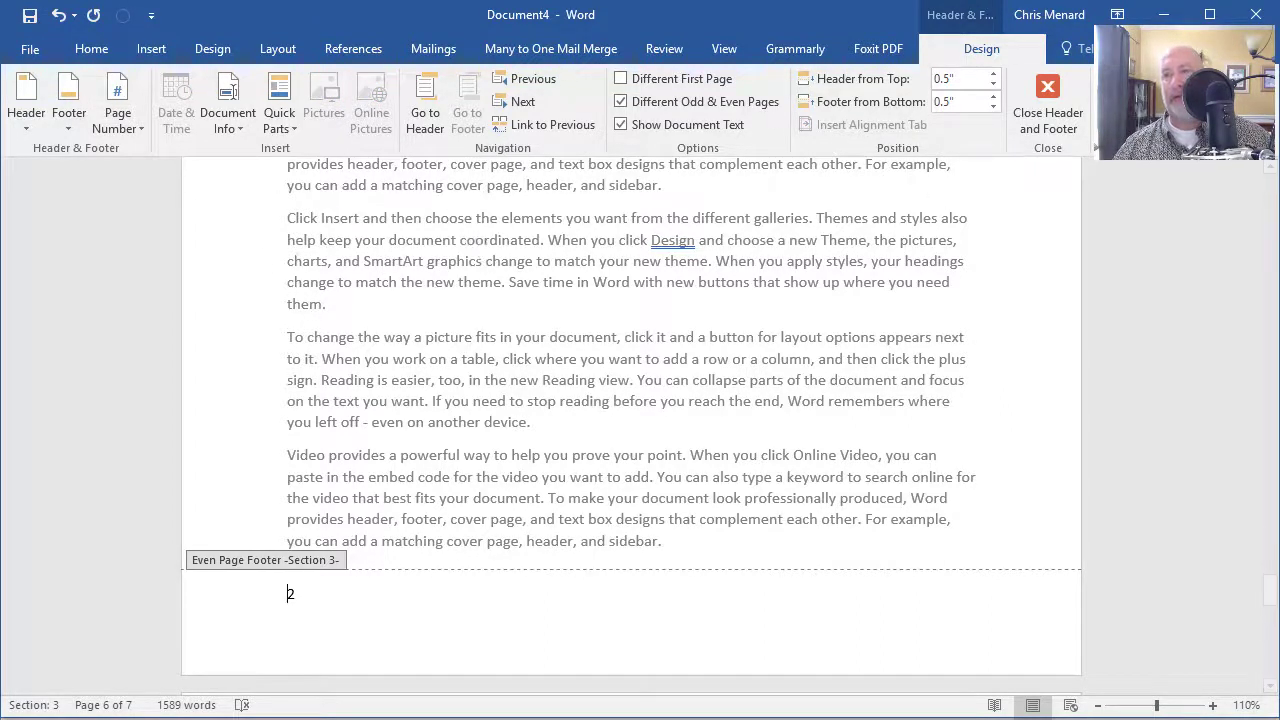
click(1049, 112)
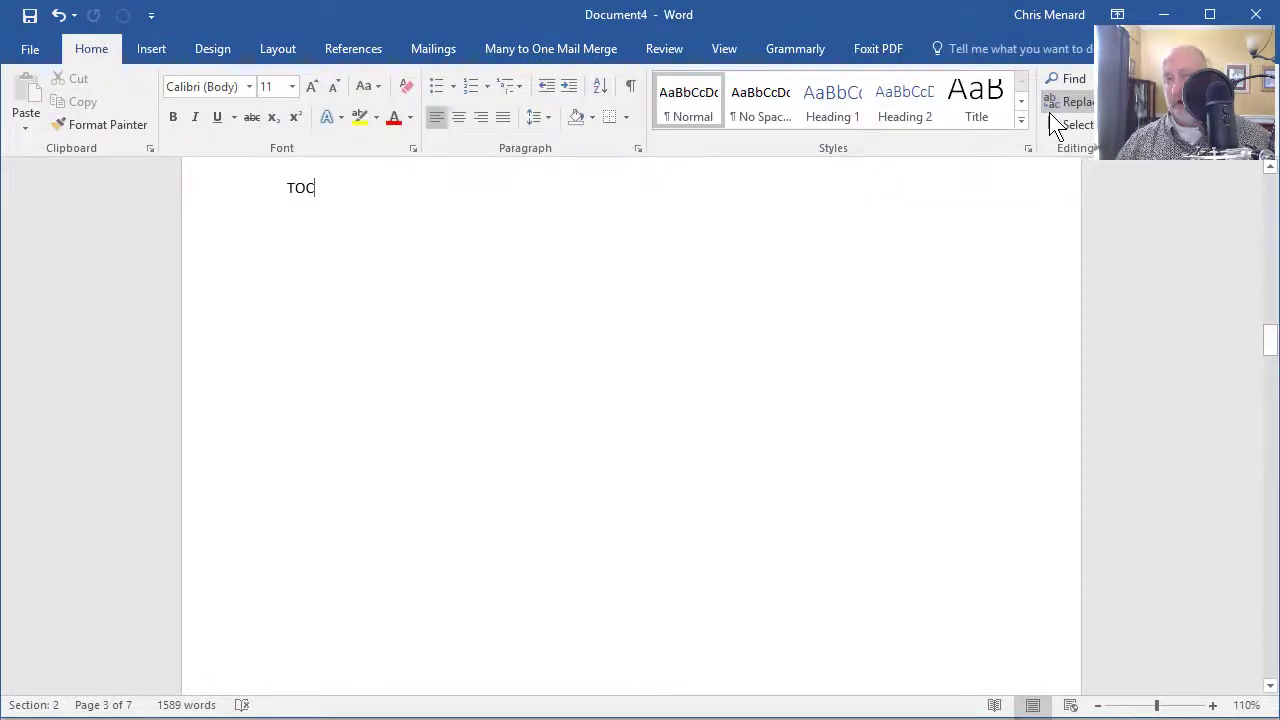
key(ctrl+Home)
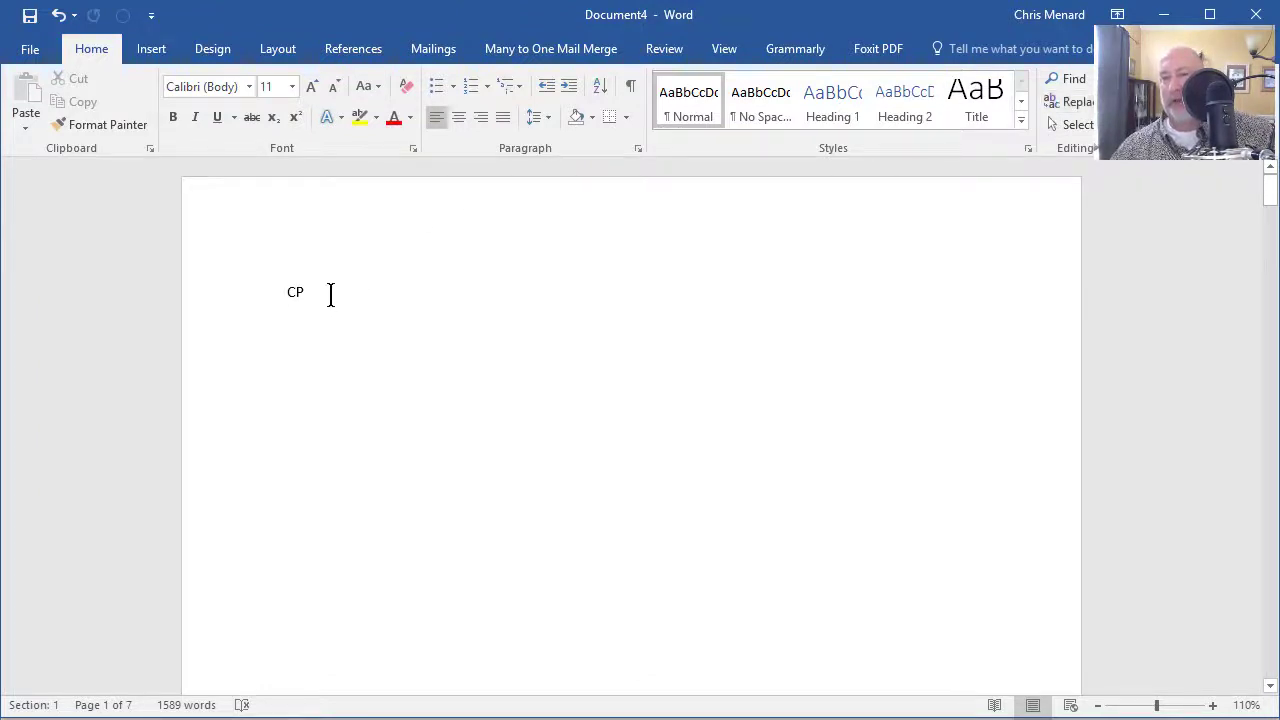
scroll(330, 294, down, 1)
scroll(330, 294, down, 2)
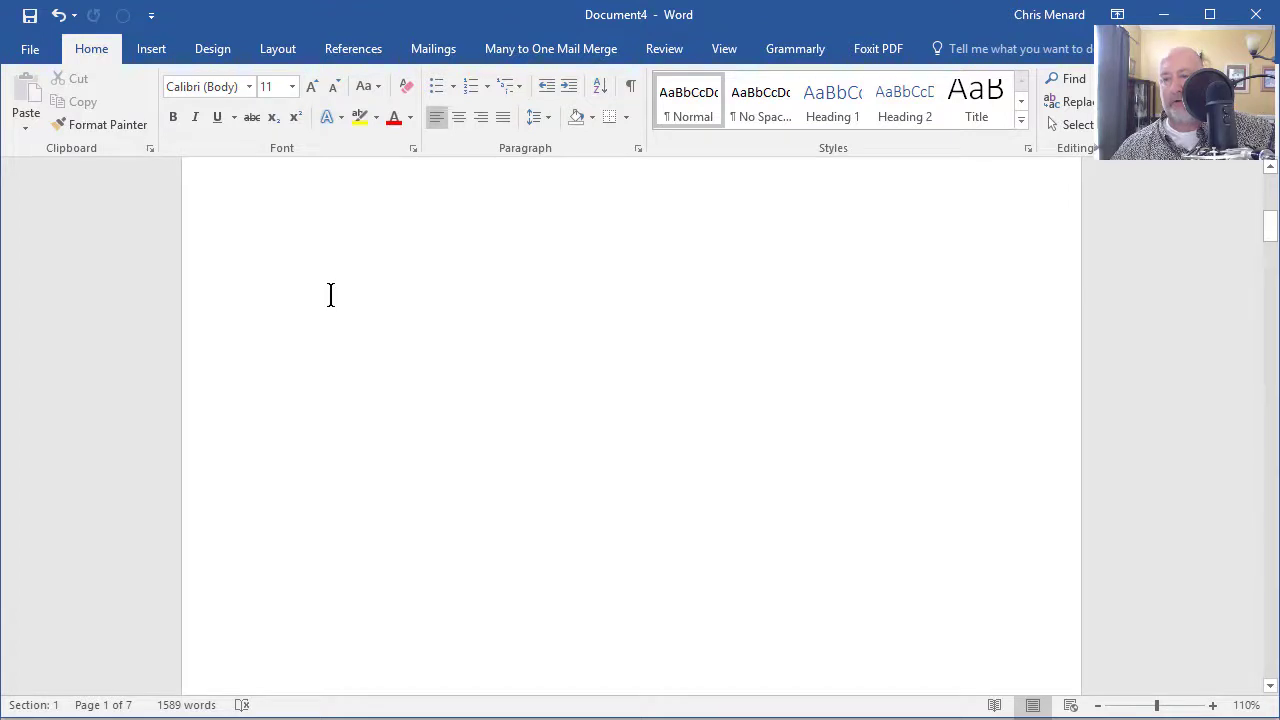
scroll(330, 294, down, 2)
scroll(330, 294, down, 5)
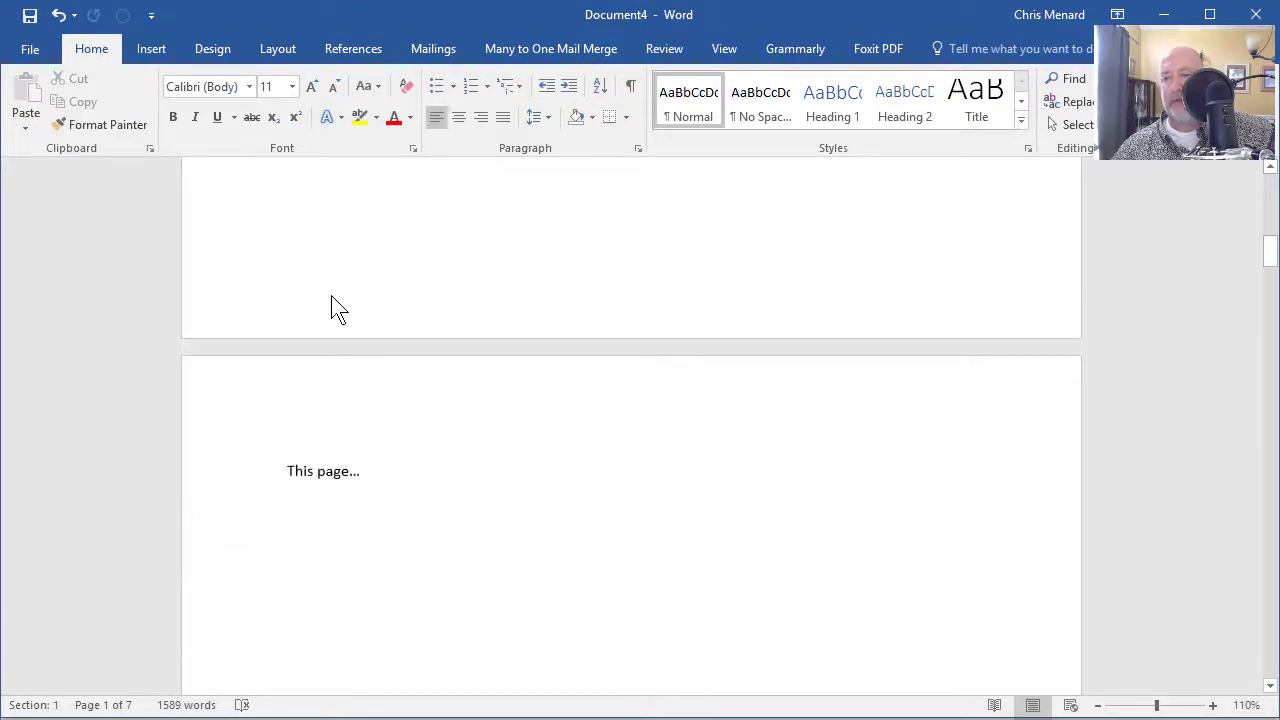
scroll(380, 450, down, 2)
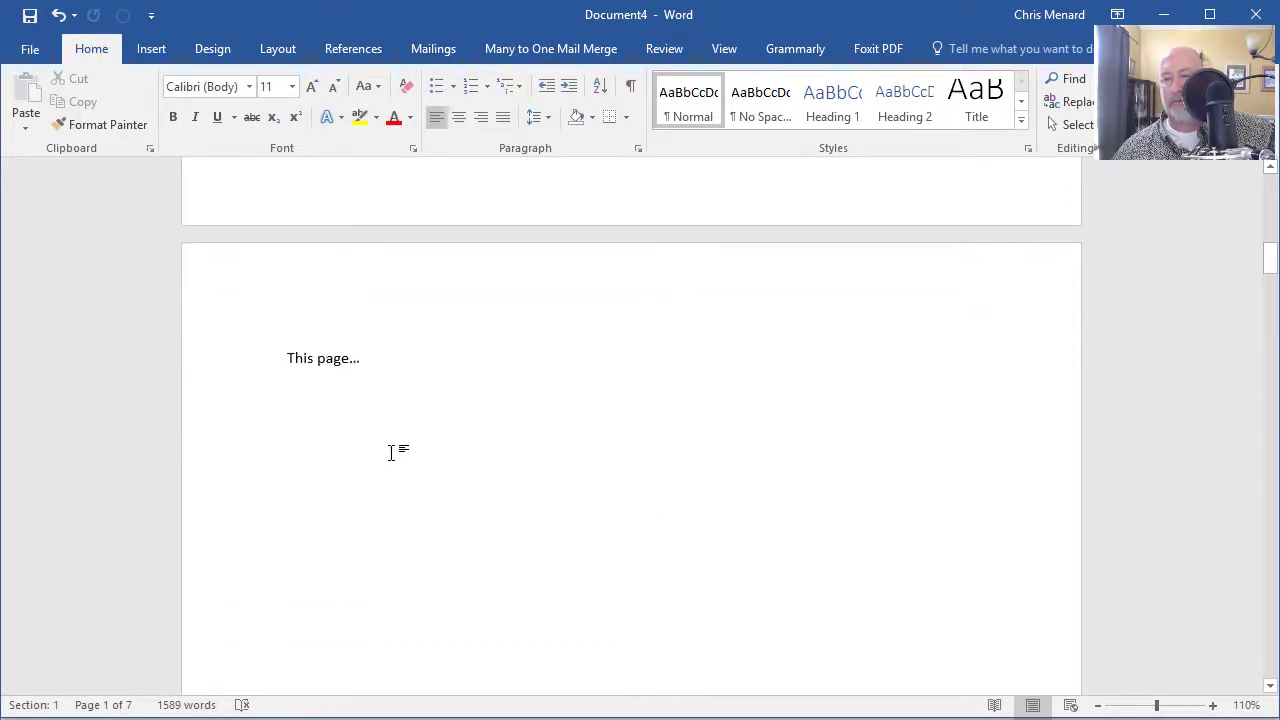
scroll(405, 450, down, 5)
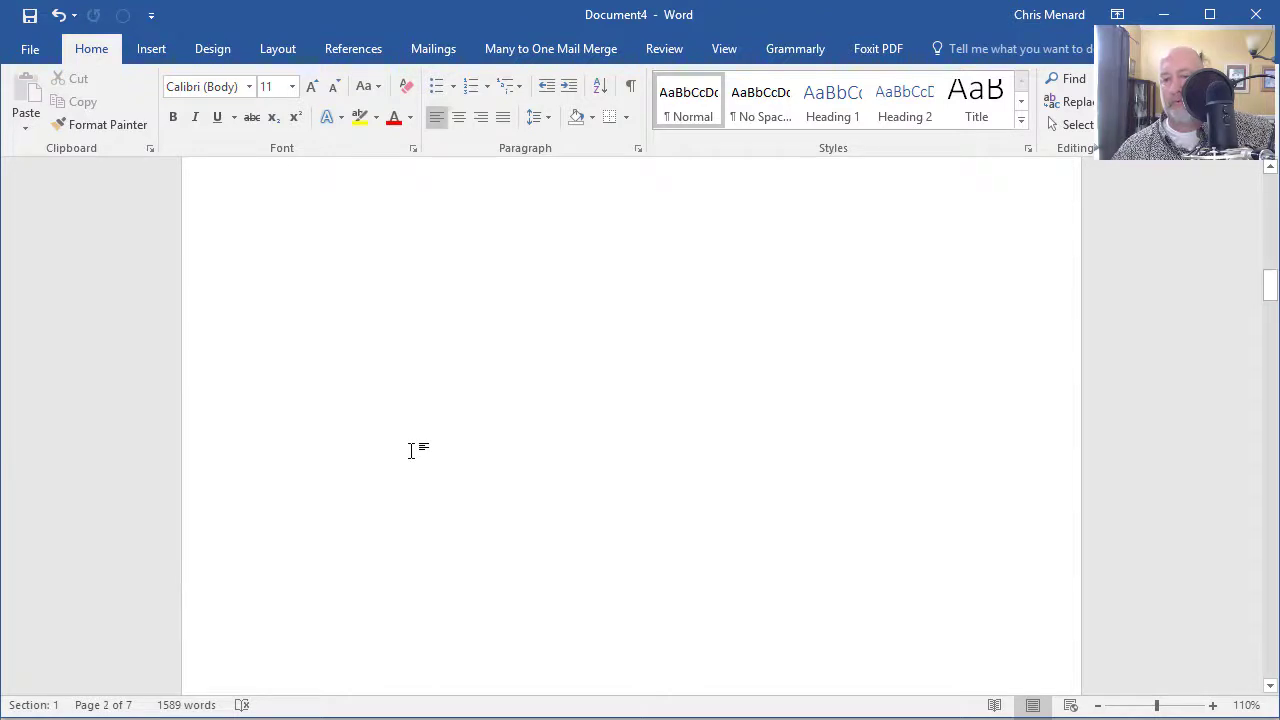
scroll(410, 450, down, 3)
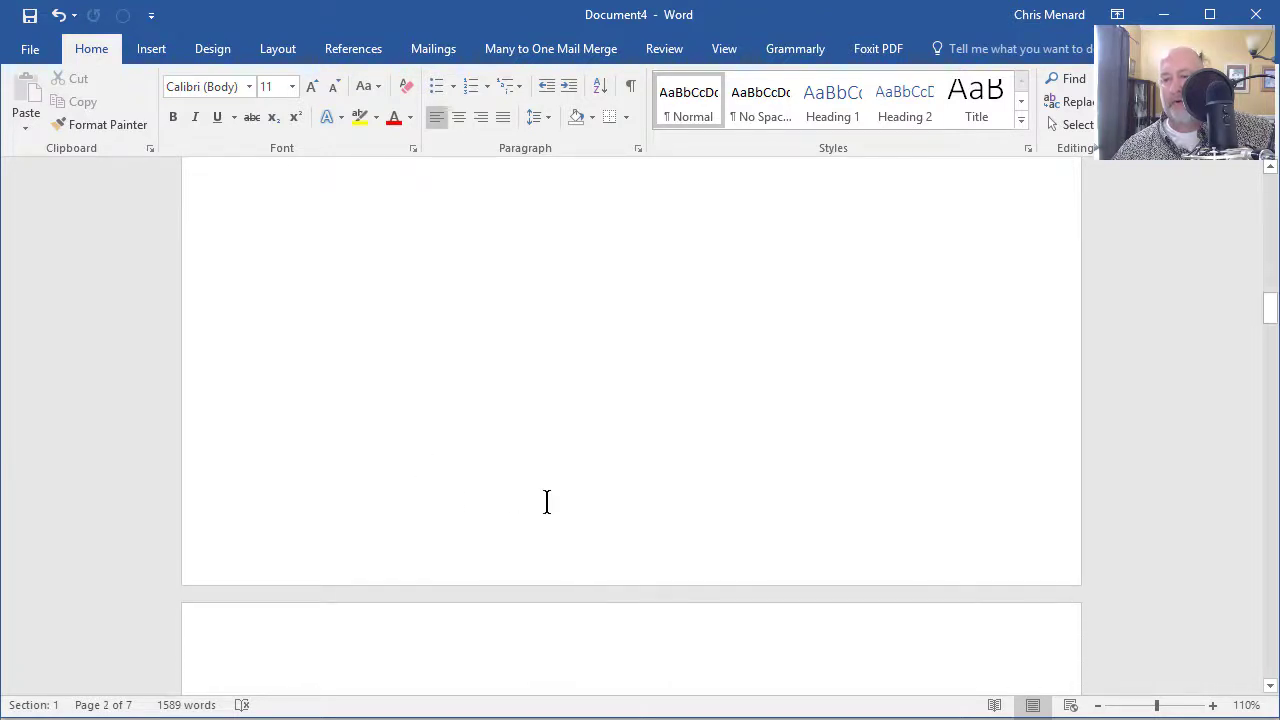
scroll(547, 502, down, 3)
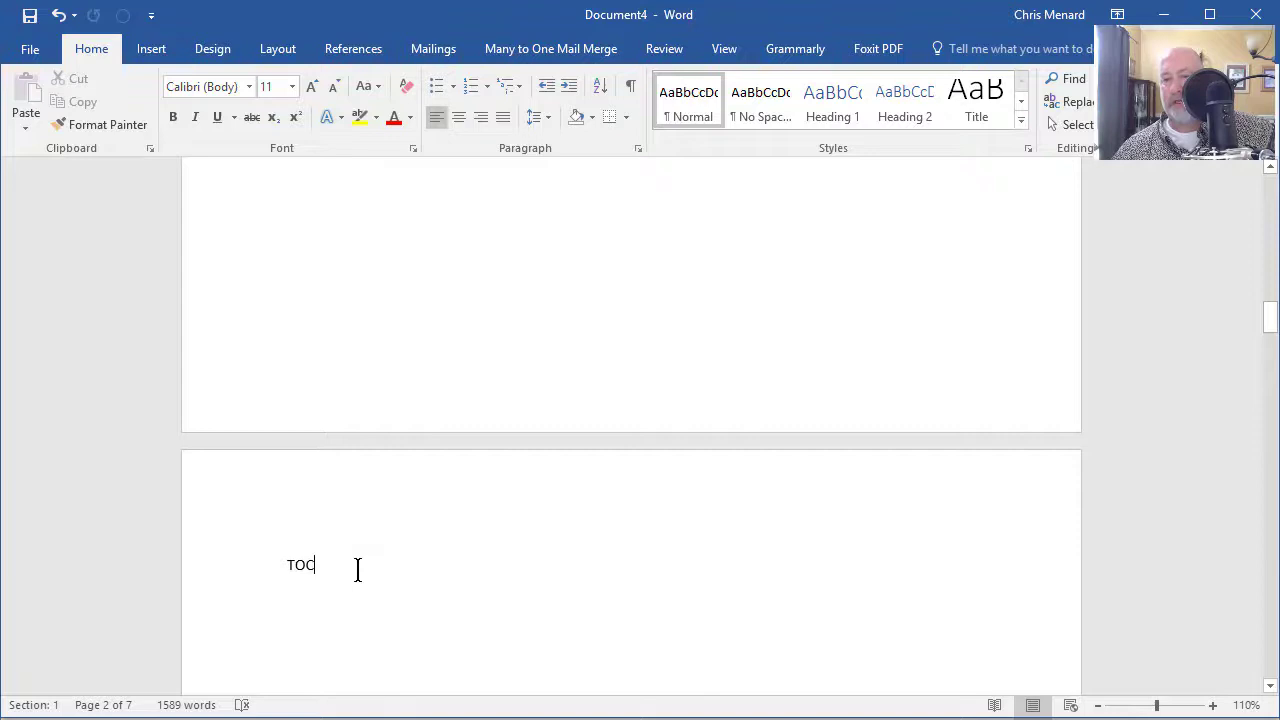
click(362, 561)
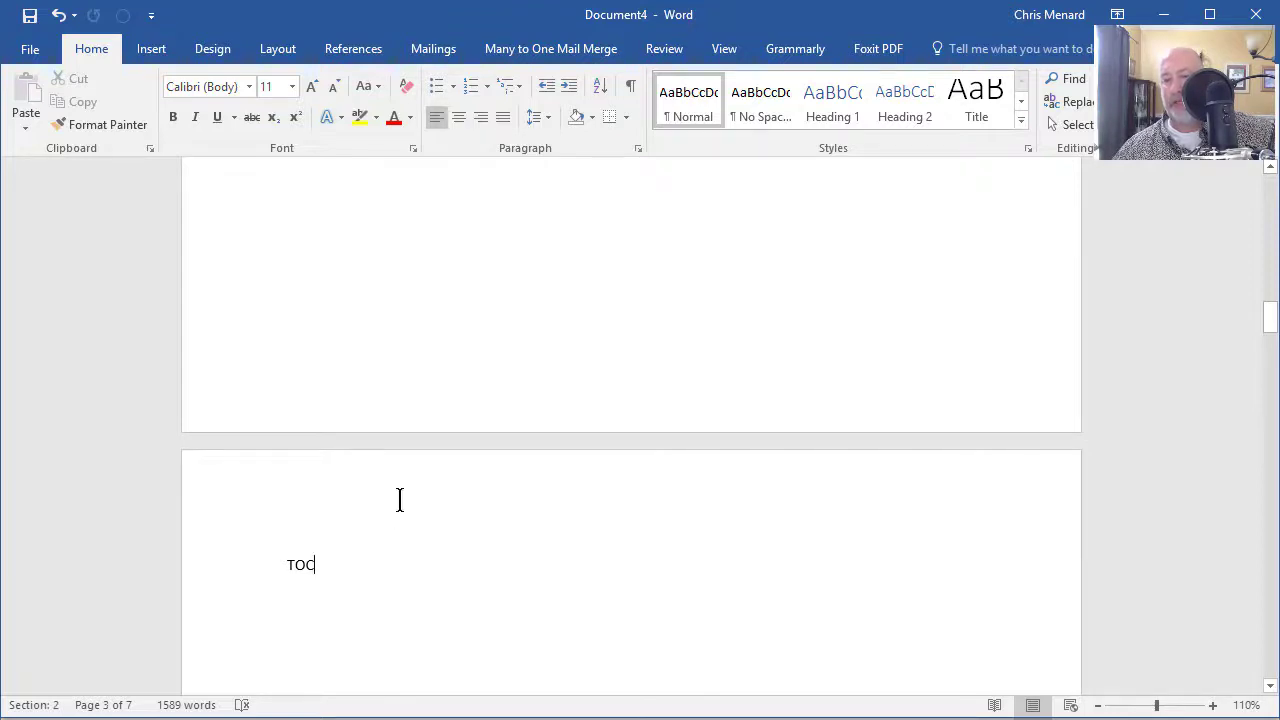
scroll(420, 510, down, 8)
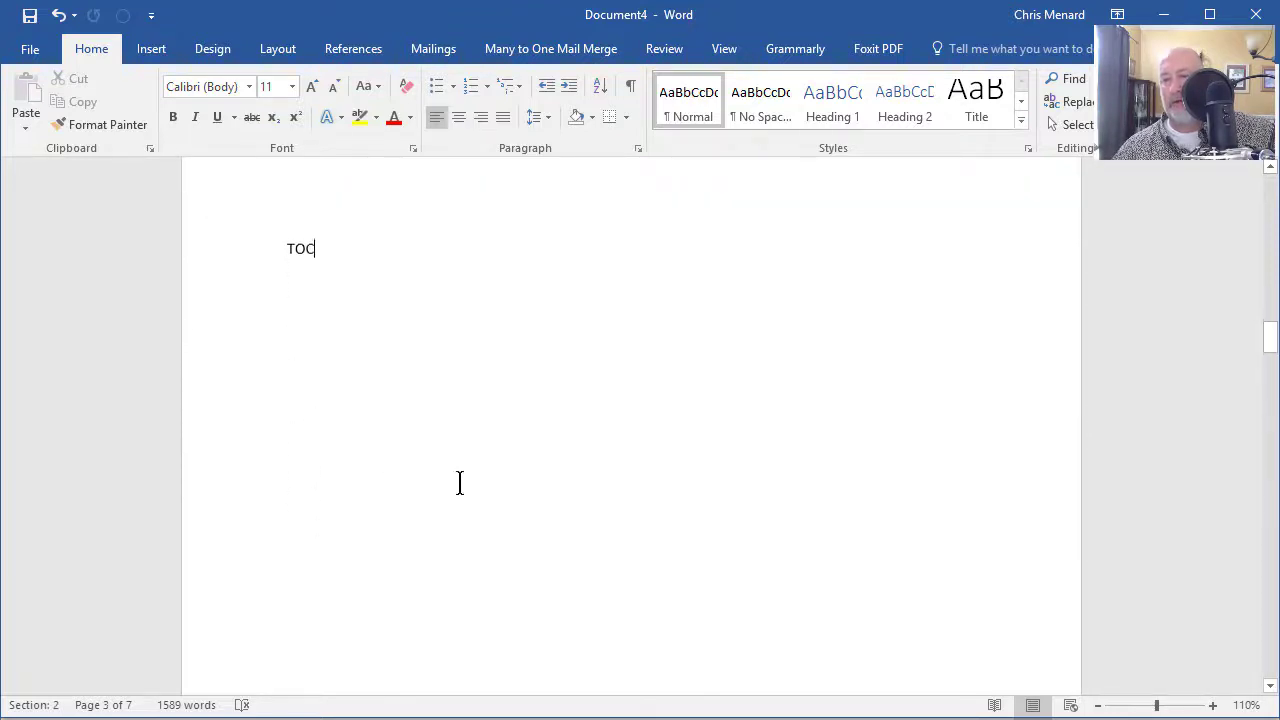
scroll(461, 483, down, 5)
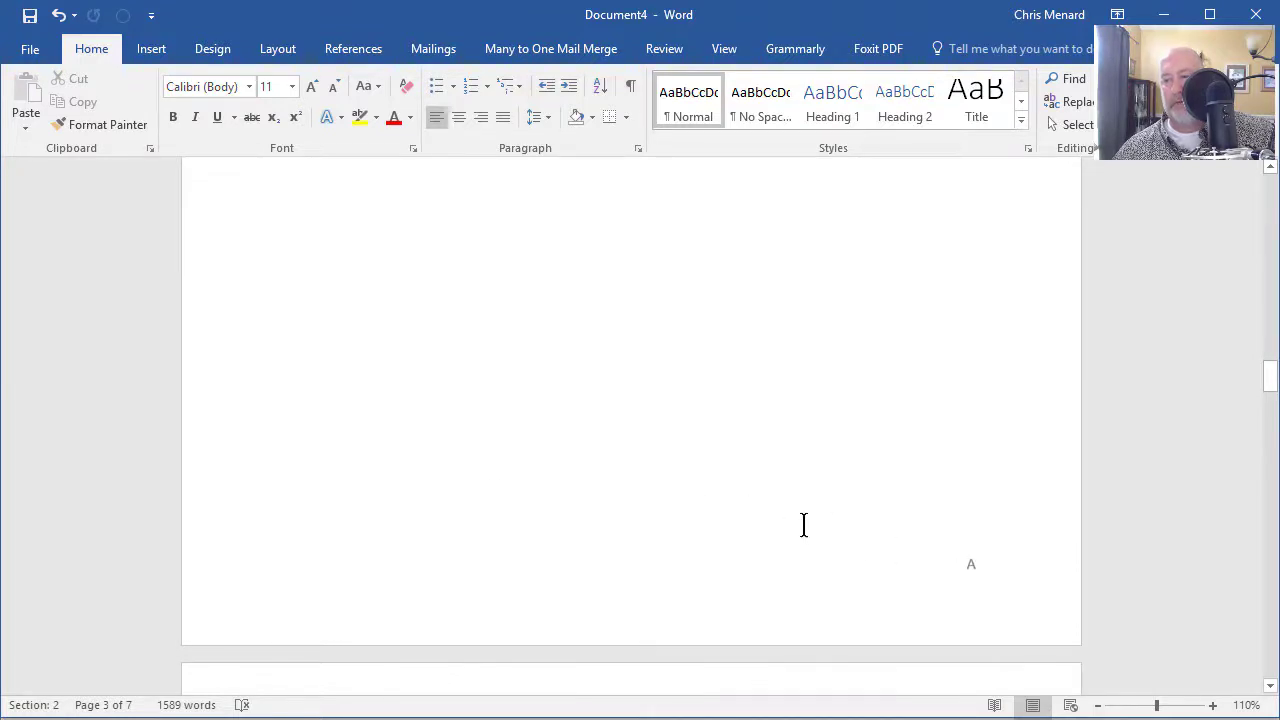
scroll(803, 523, down, 5)
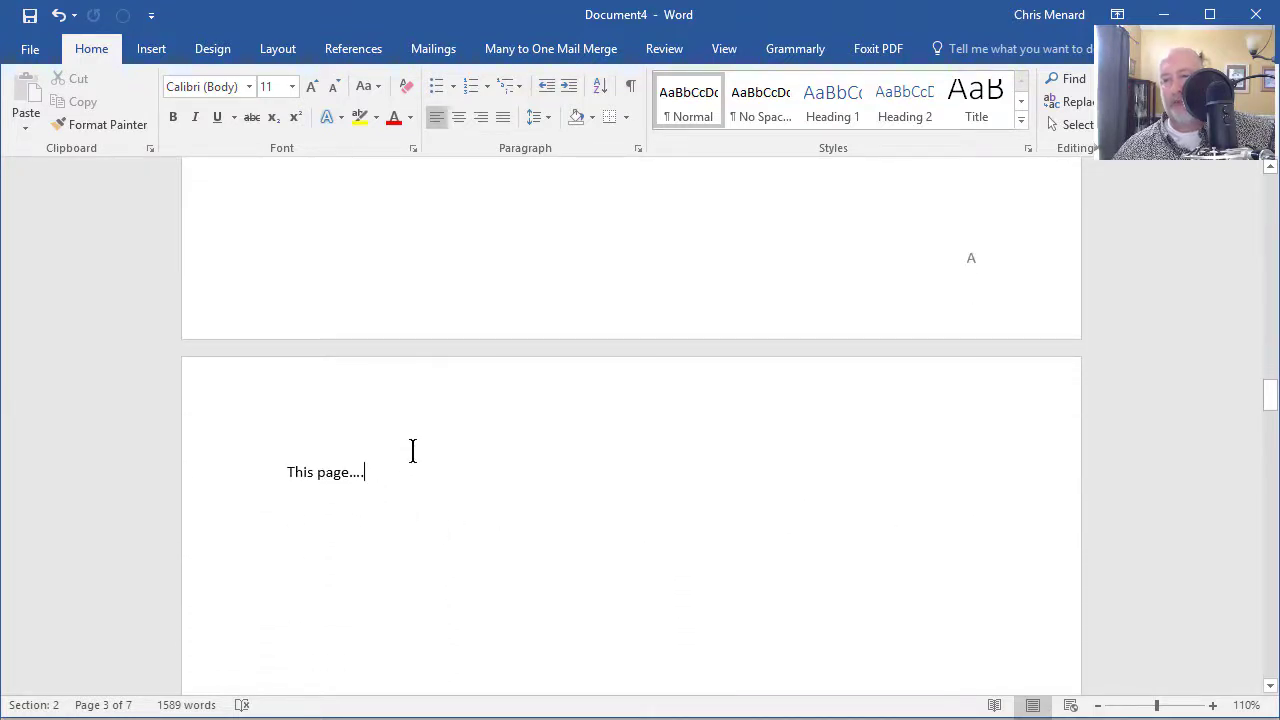
scroll(412, 451, down, 5)
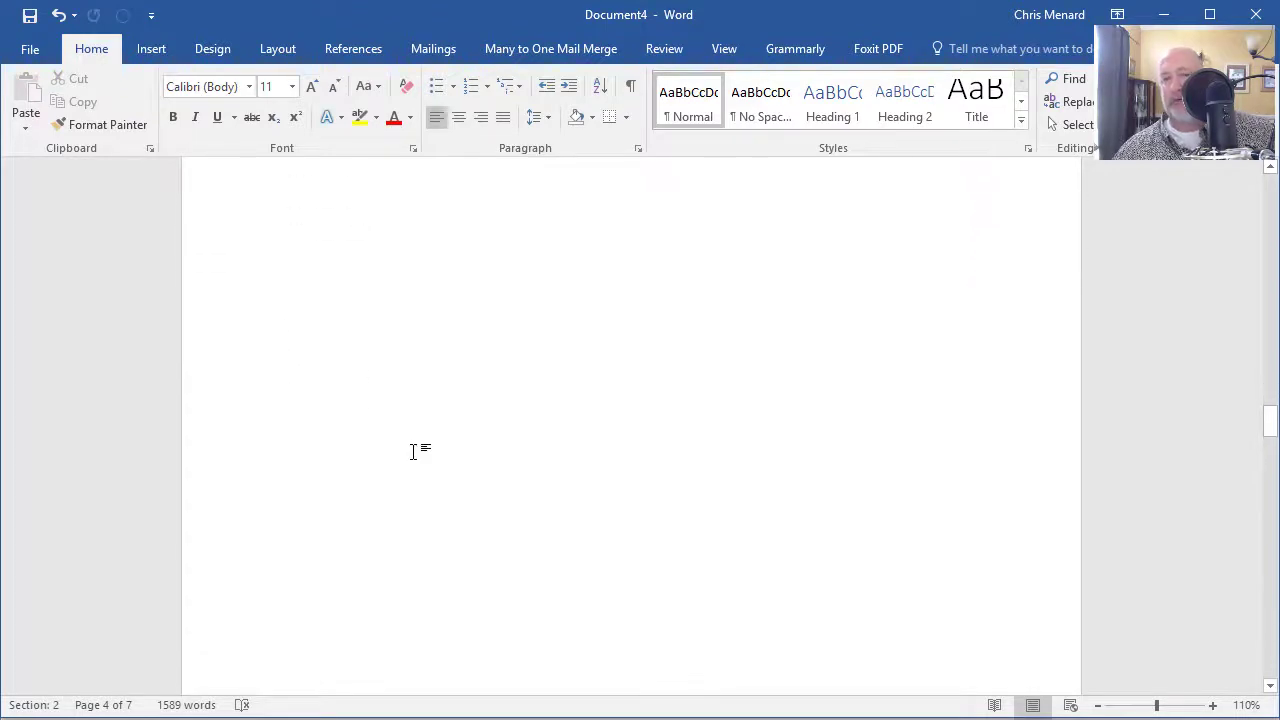
scroll(412, 451, down, 3)
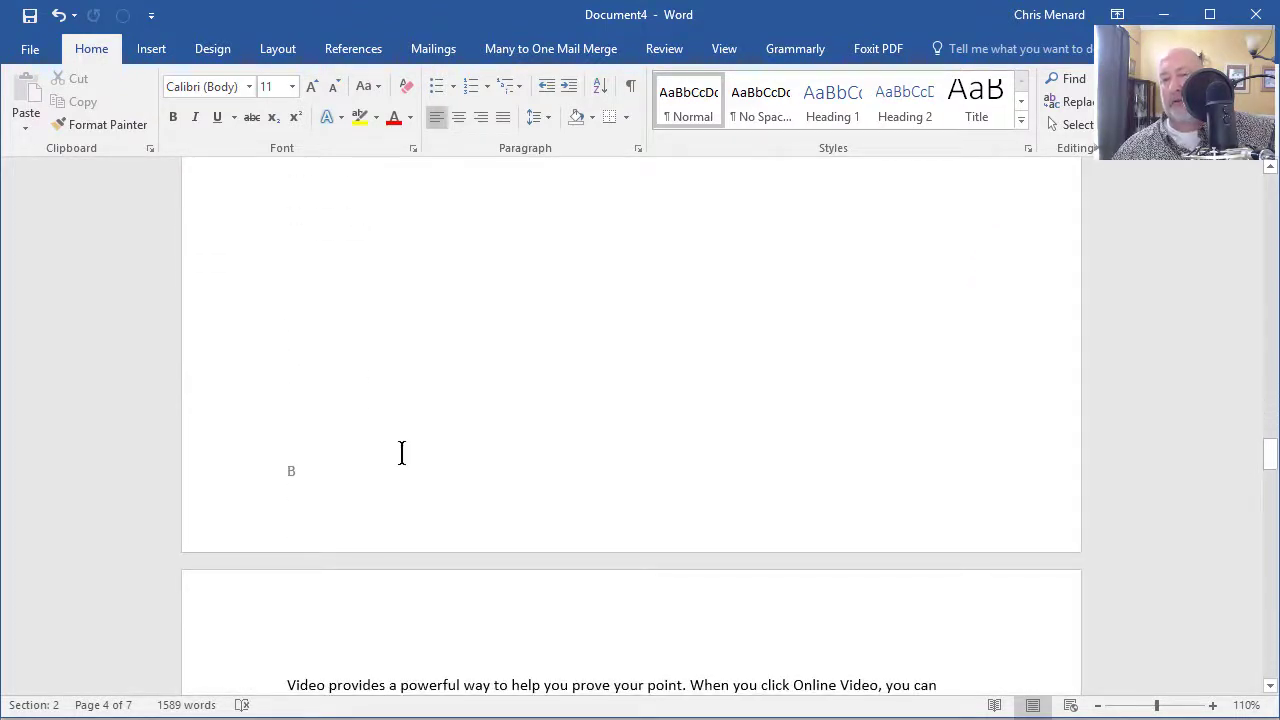
scroll(340, 477, down, 3)
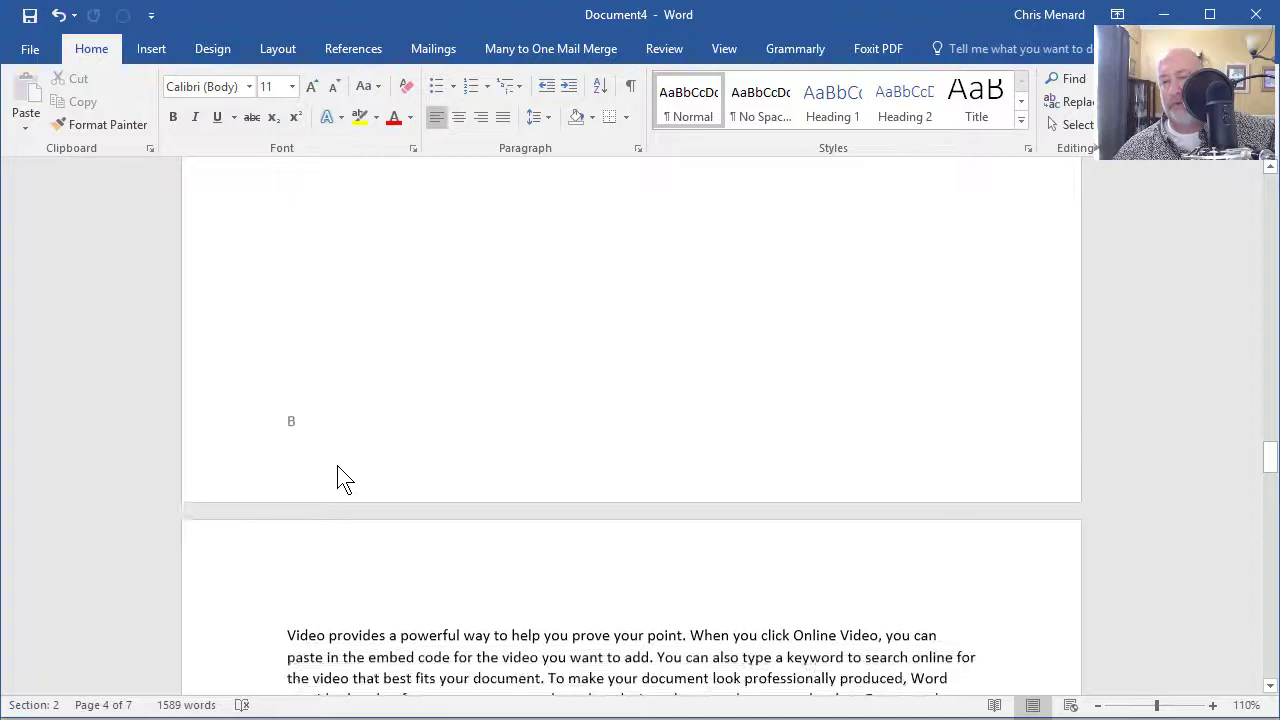
click(370, 497)
Go to the end of the document and add a page break to start page 8
scroll(406, 470, down, 4)
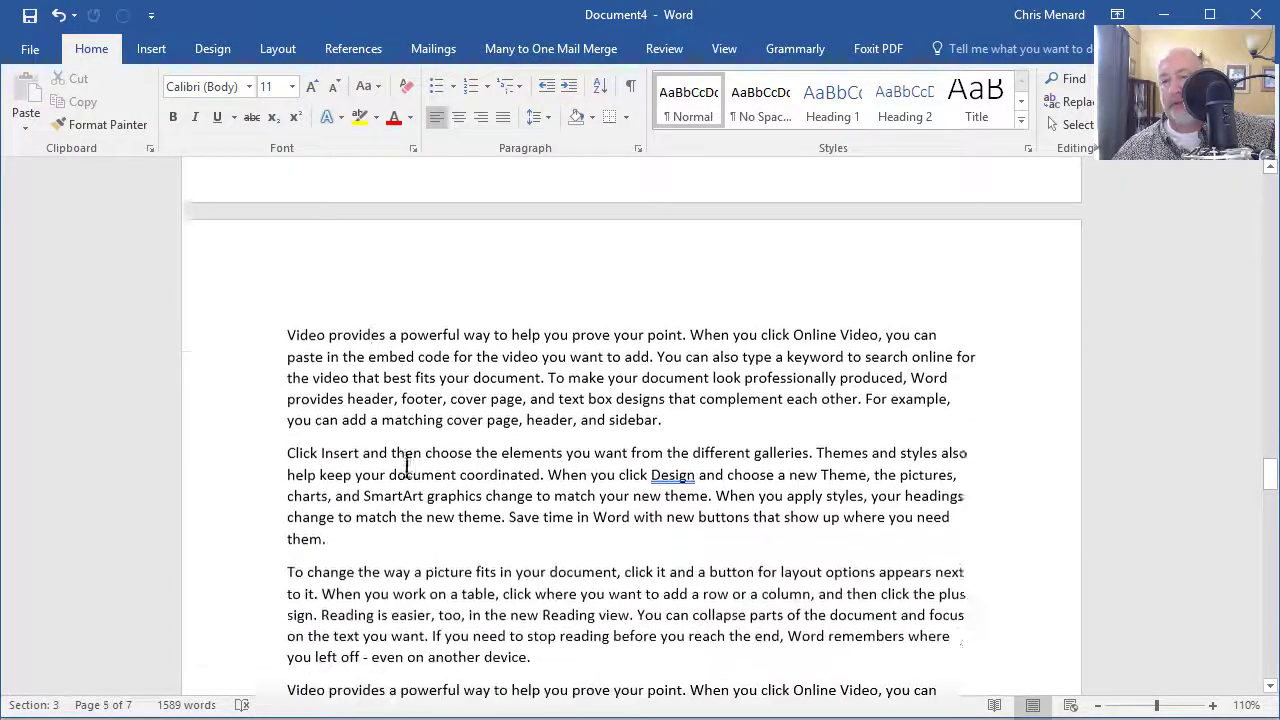
scroll(407, 463, down, 5)
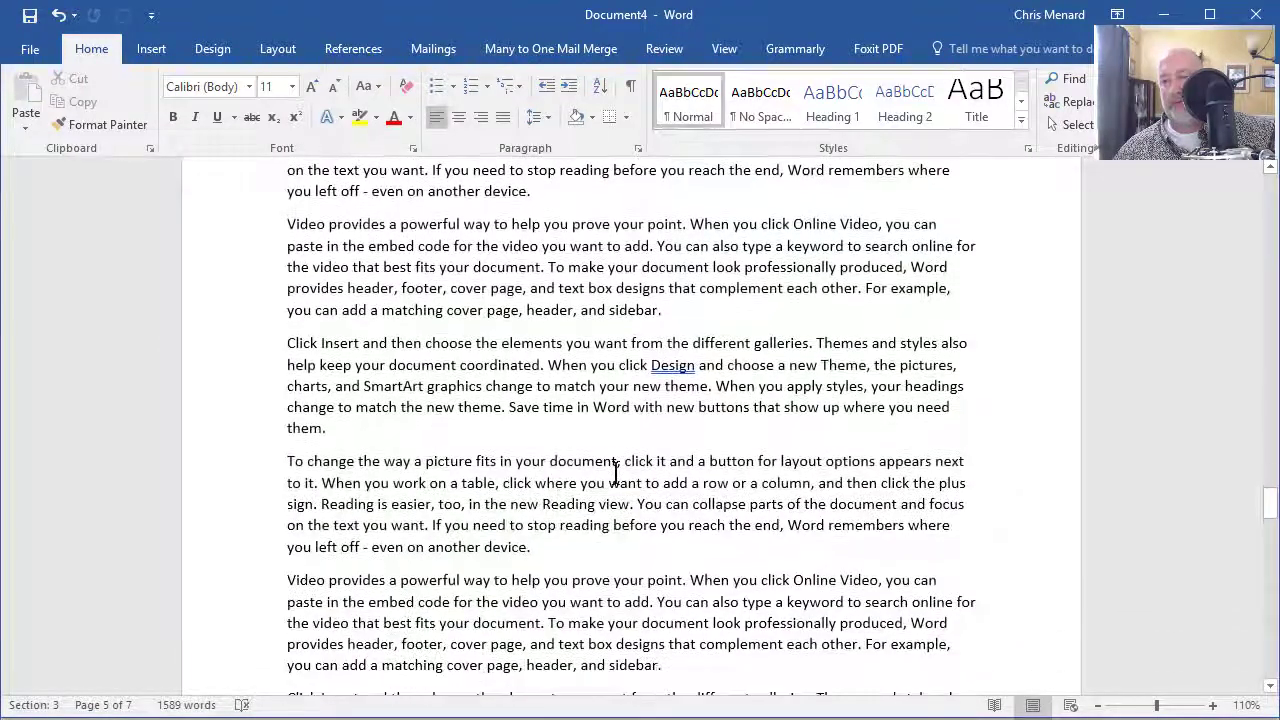
scroll(620, 455, down, 5)
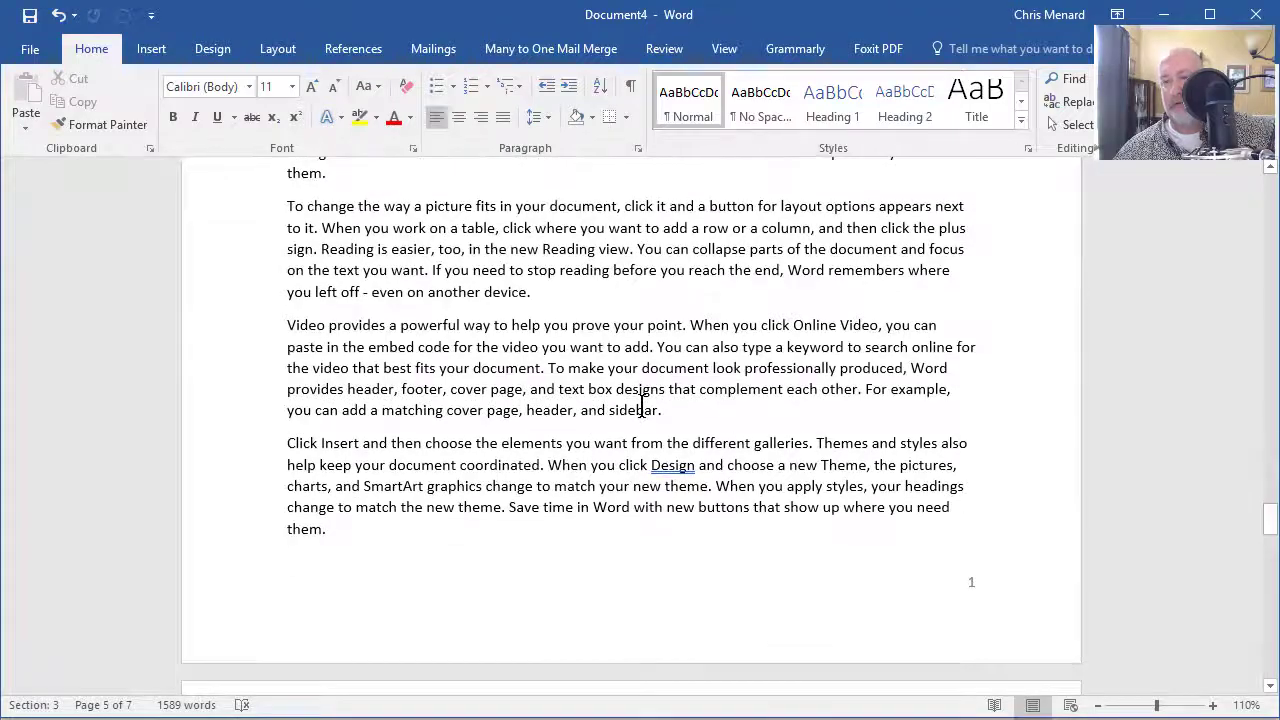
scroll(641, 410, down, 15)
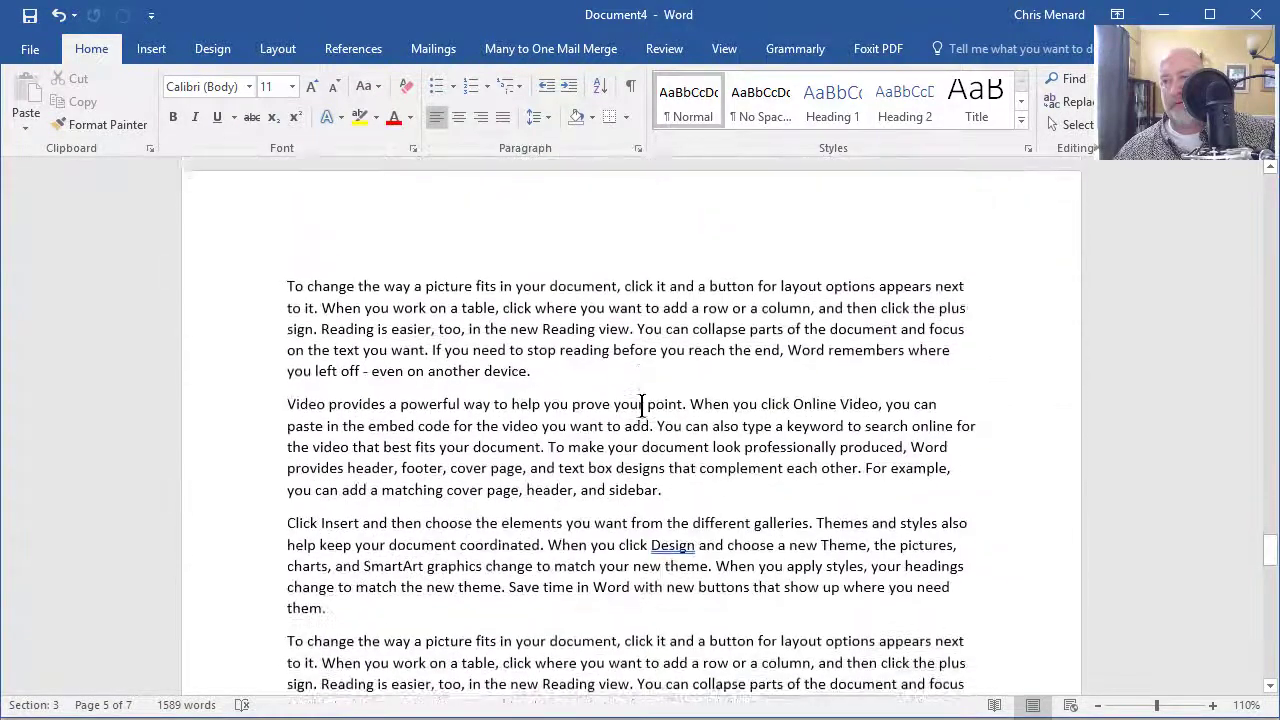
scroll(641, 410, down, 15)
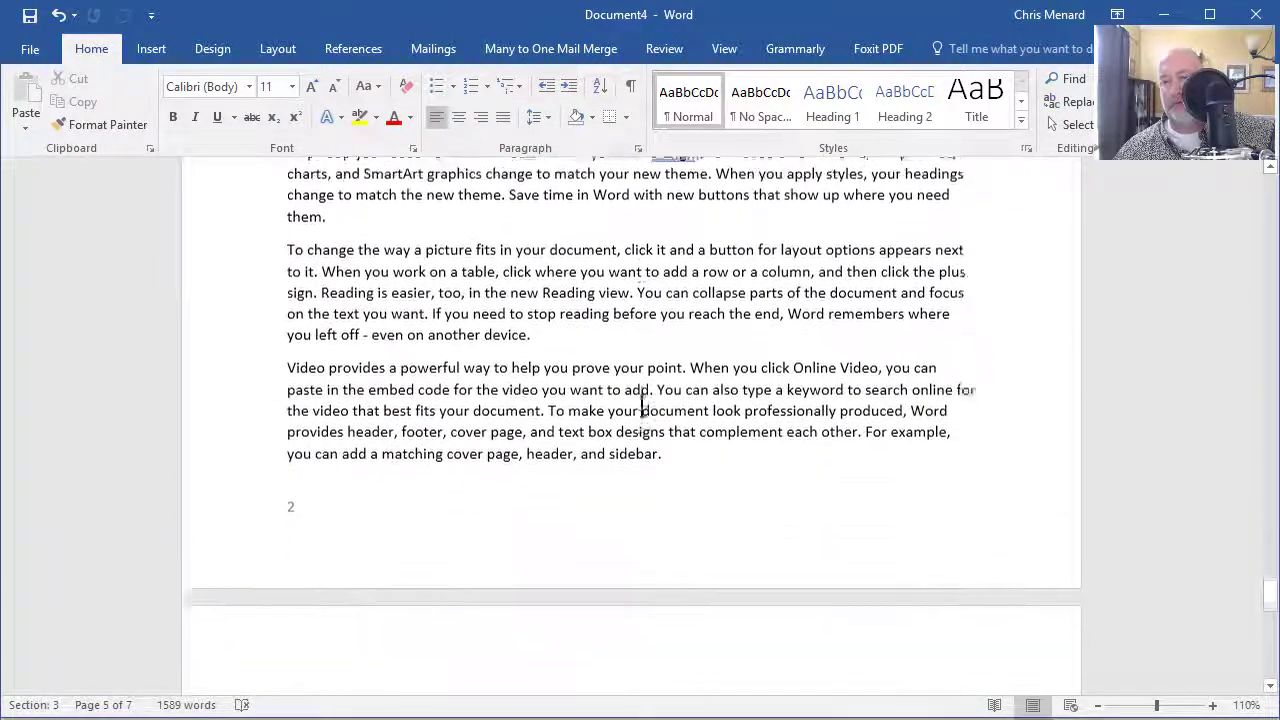
scroll(642, 405, down, 15)
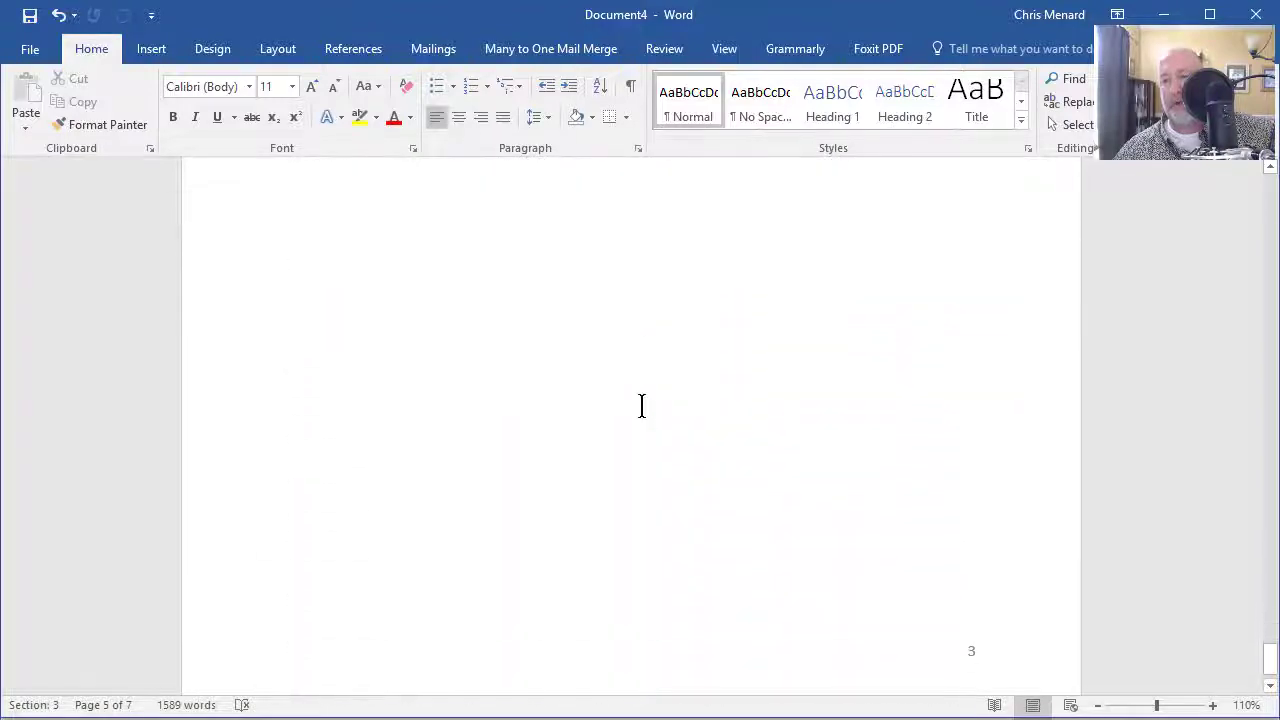
key(ctrl+End)
scroll(540, 450, up, 3)
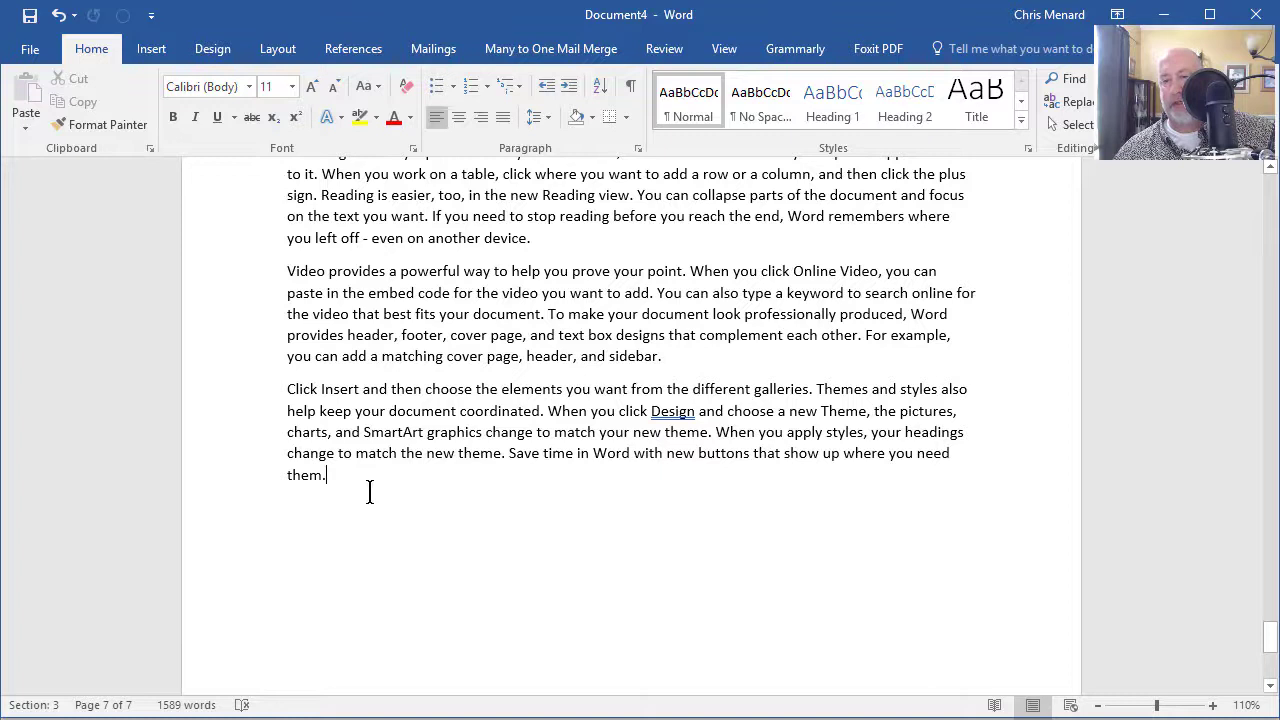
key(ctrl+Return)
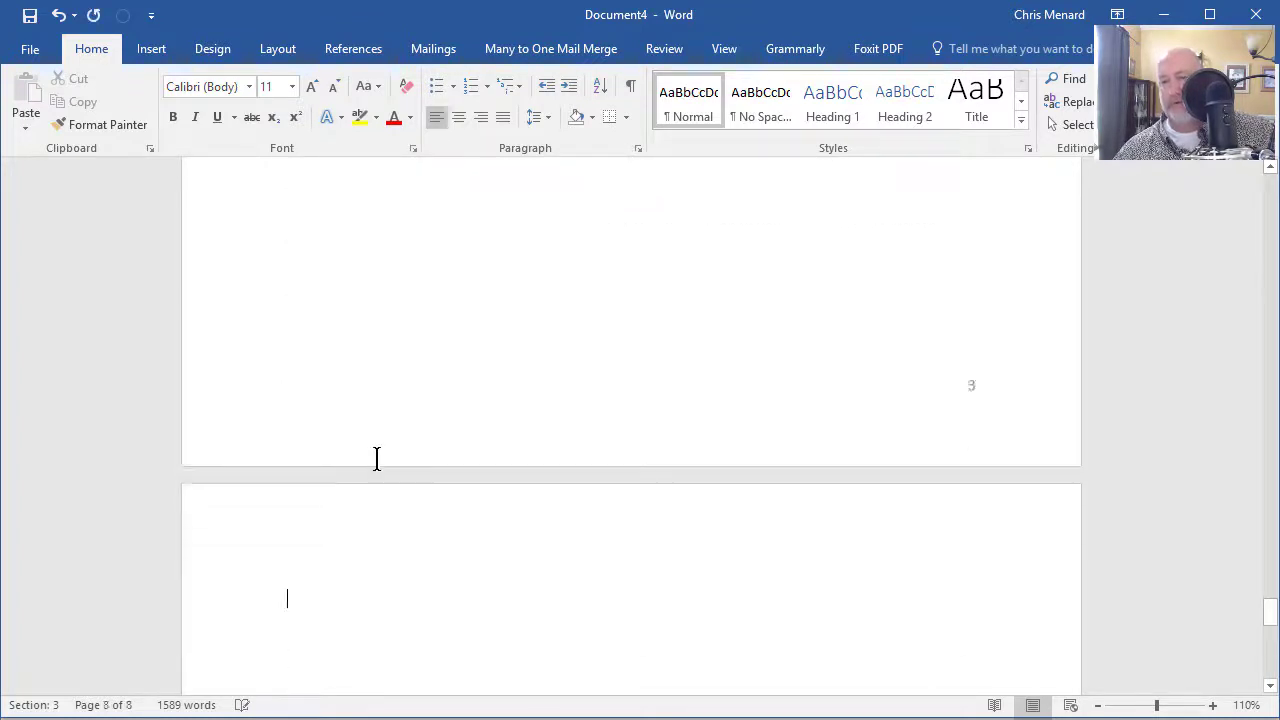
Type test text on the new page, undo it, and type replacement test text
text(hfghfhgfhgfhs)
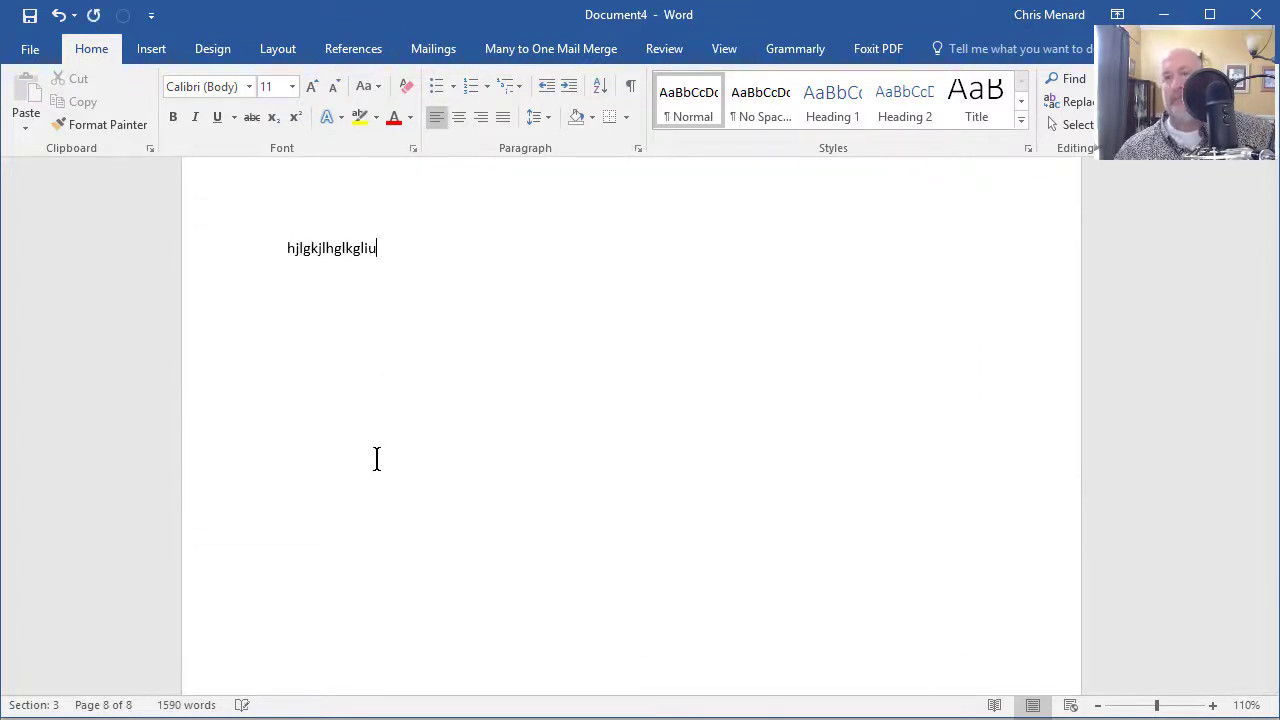
key(ctrl+z)
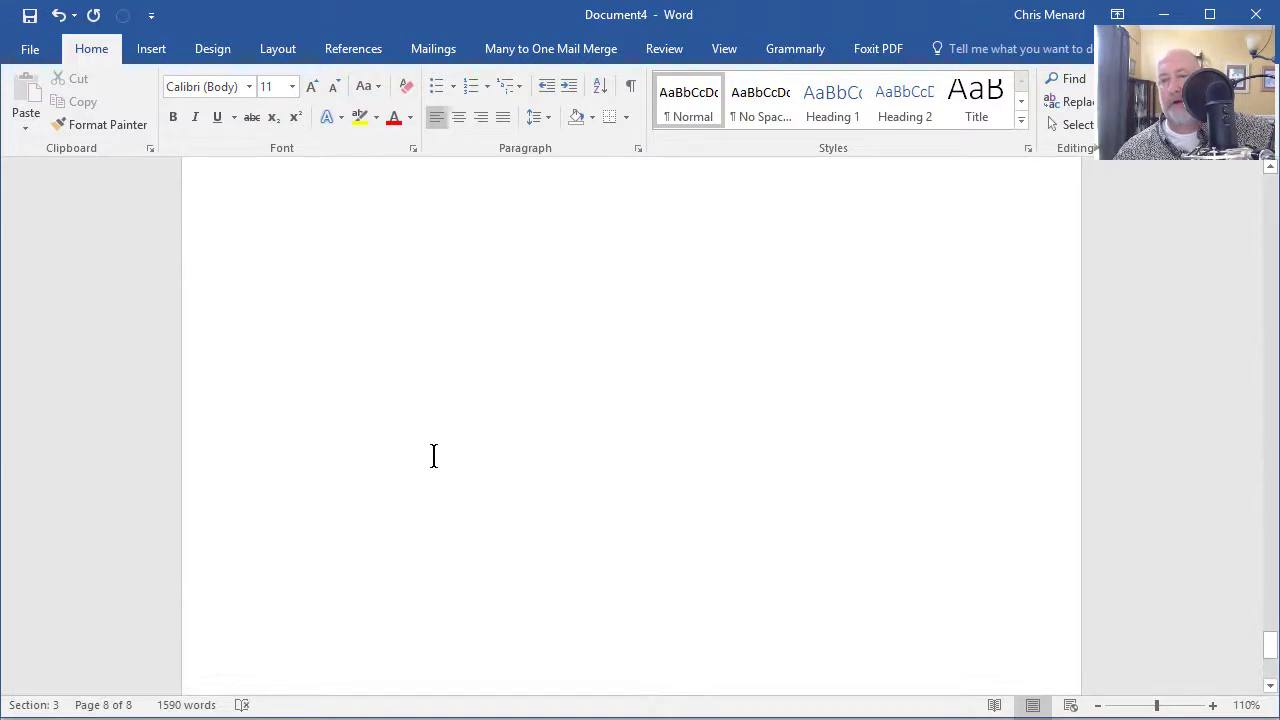
text(hjlgkjhglkglu)
scroll(474, 431, up, 3)
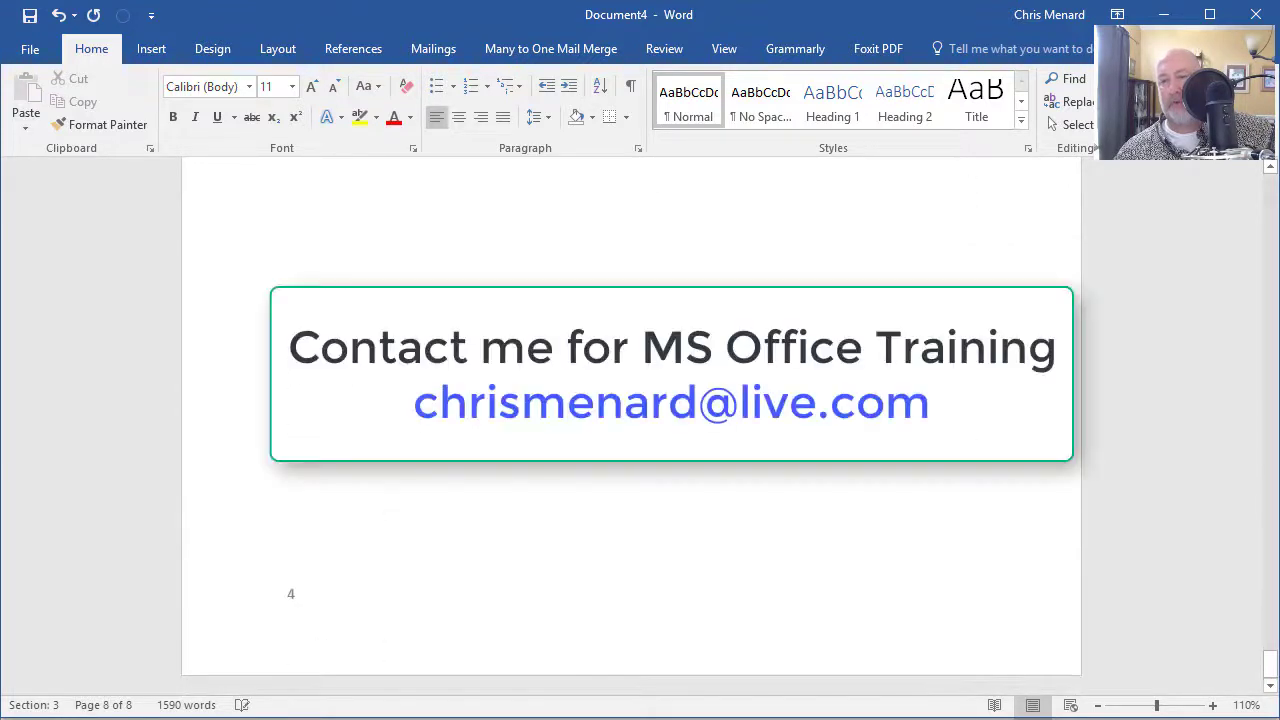